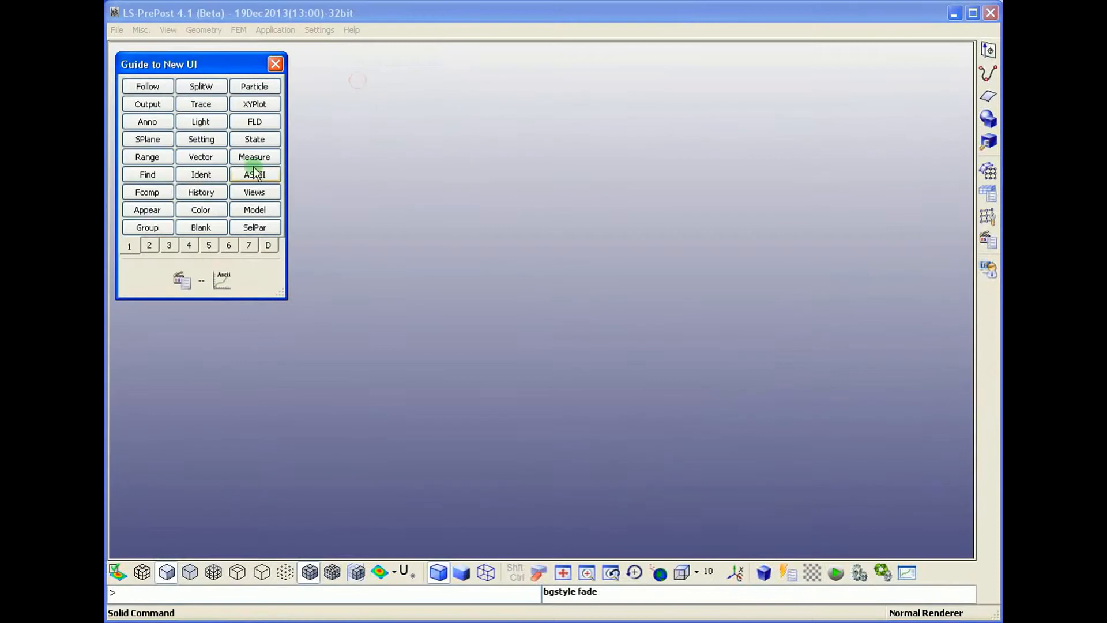
Open the Shape Mesher and choose 4N_Shell as the entity to mesh.
mouse_move(241, 160)
mouse_move(245, 230)
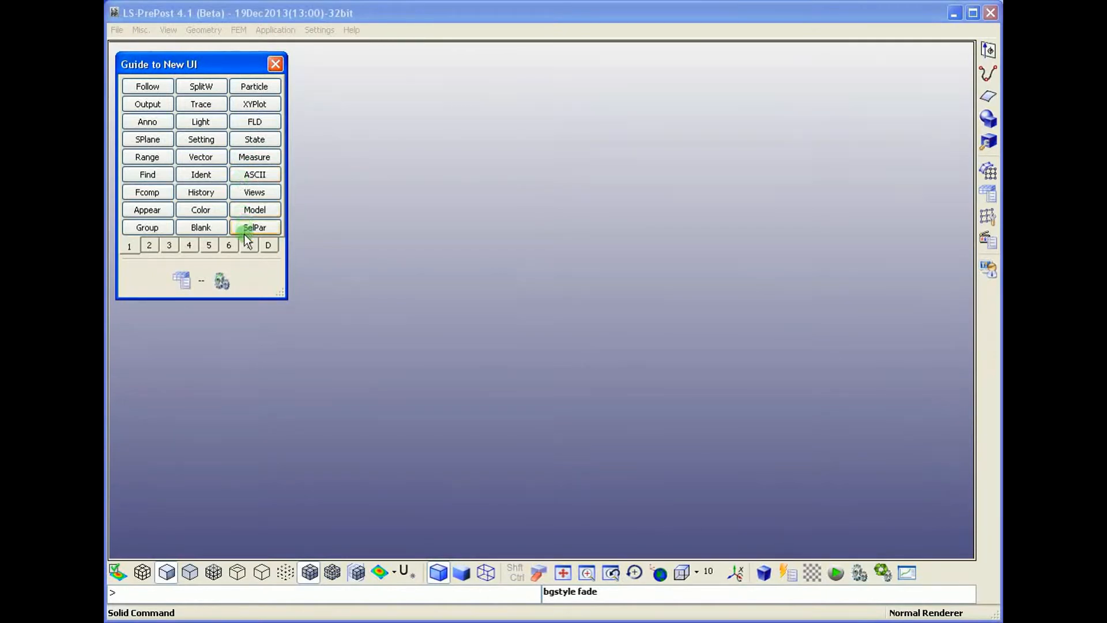
left_click(248, 244)
mouse_move(172, 119)
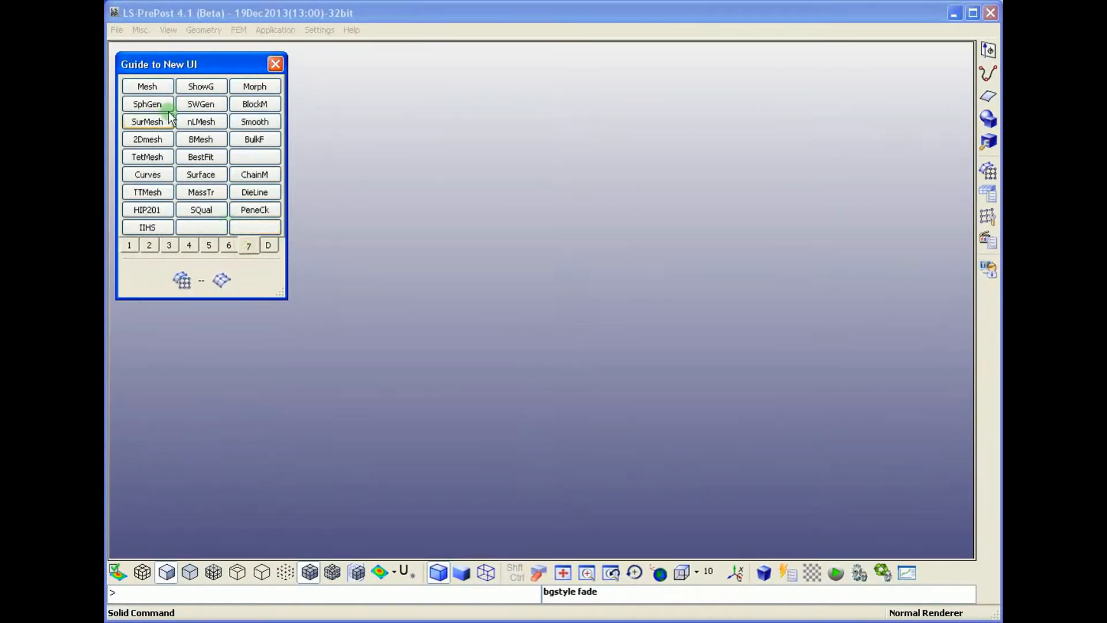
left_click(147, 87)
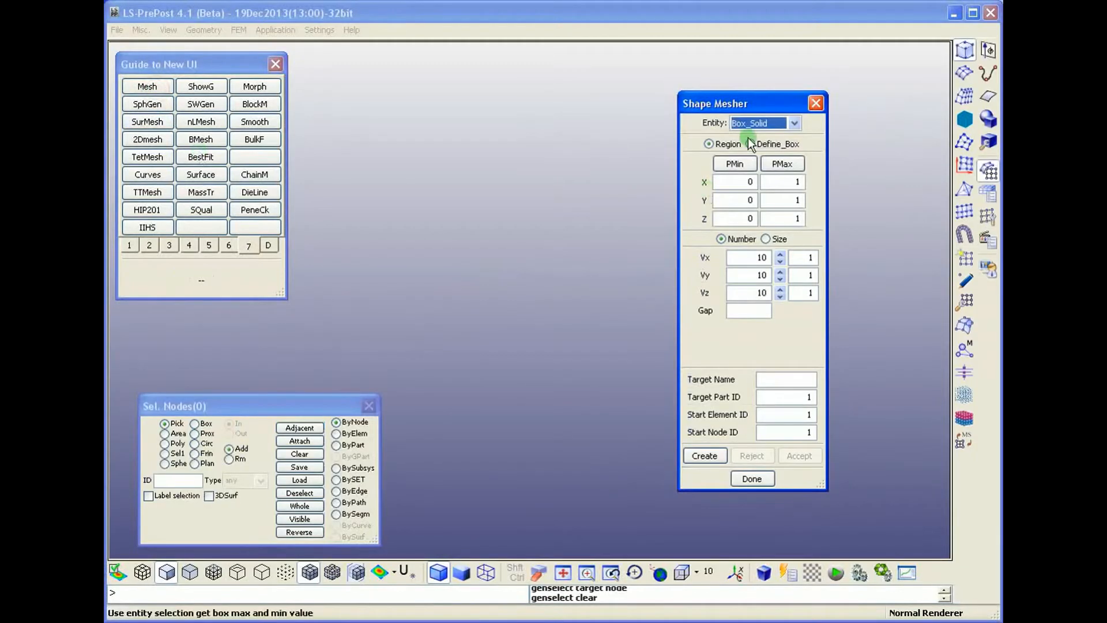
left_click(784, 126)
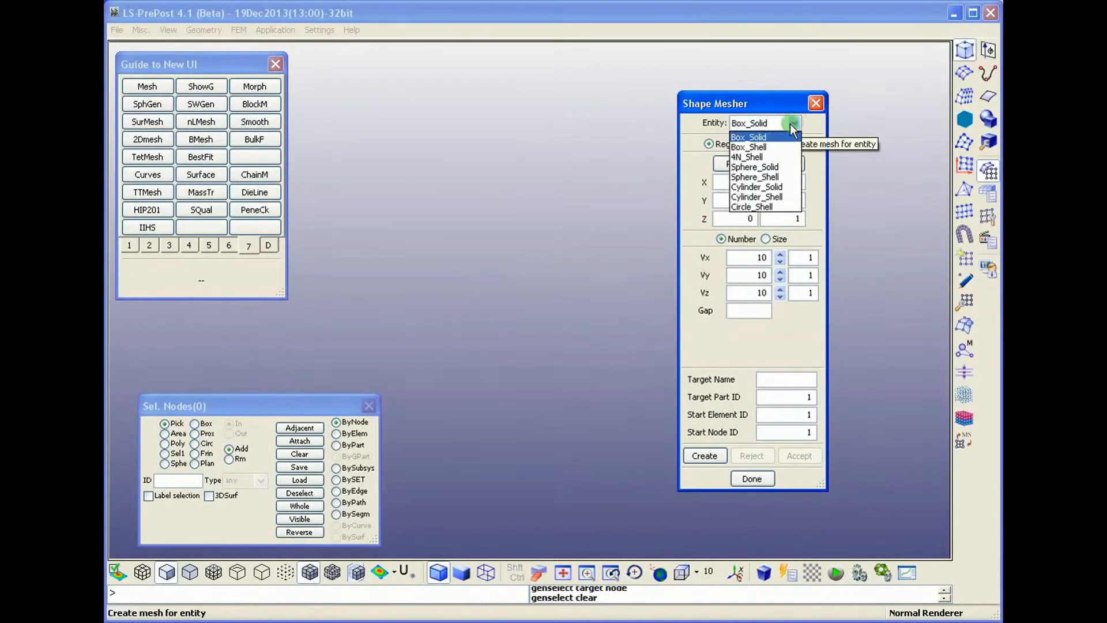
left_click(765, 154)
Define the shell's corner points P1 to P4 as 0,0,1; 0,1,1; 1,1,1; and 1,0,1.
left_click(759, 151)
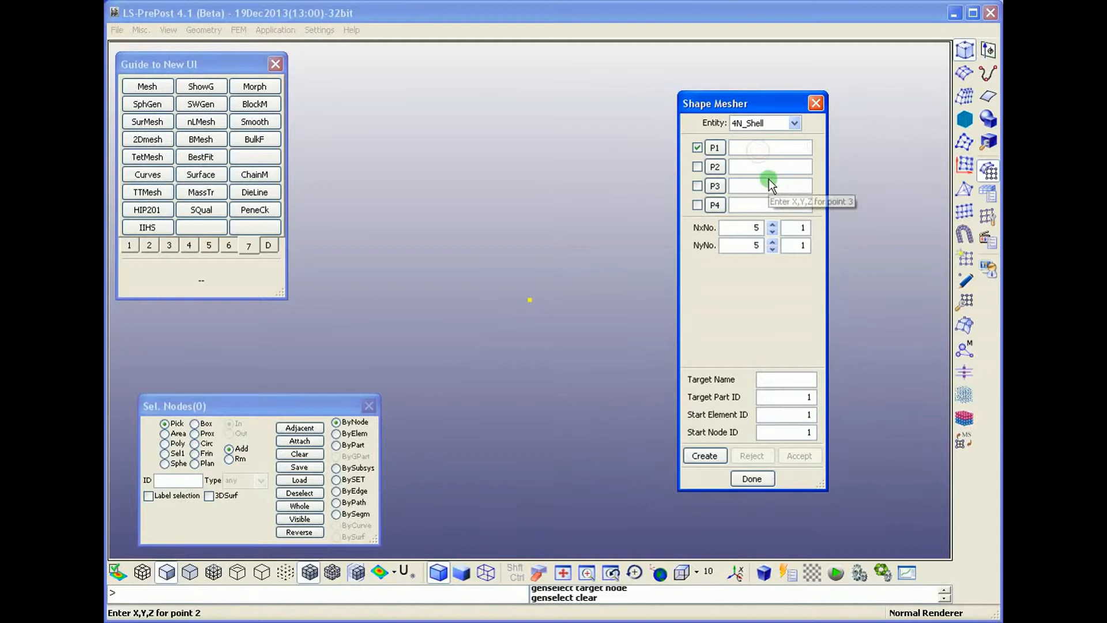
type("0")
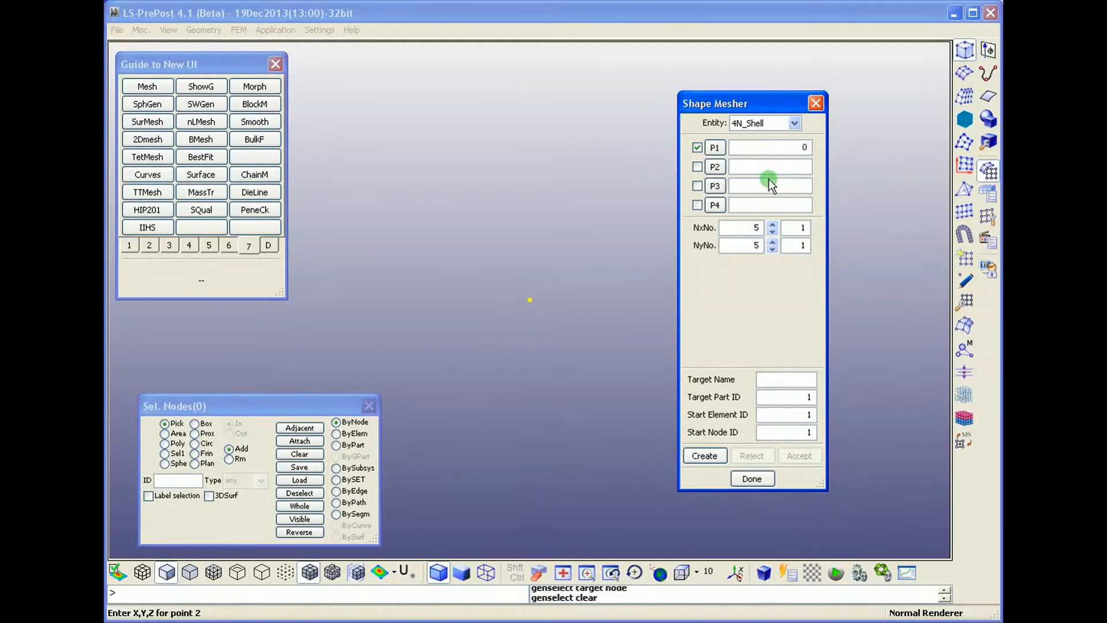
type(",0,1")
type("0,1,0")
key("BackSpace")
type("1")
key("Tab")
key("Tab")
type("1,1,1")
key("Tab")
key("Tab")
type("1,0,1")
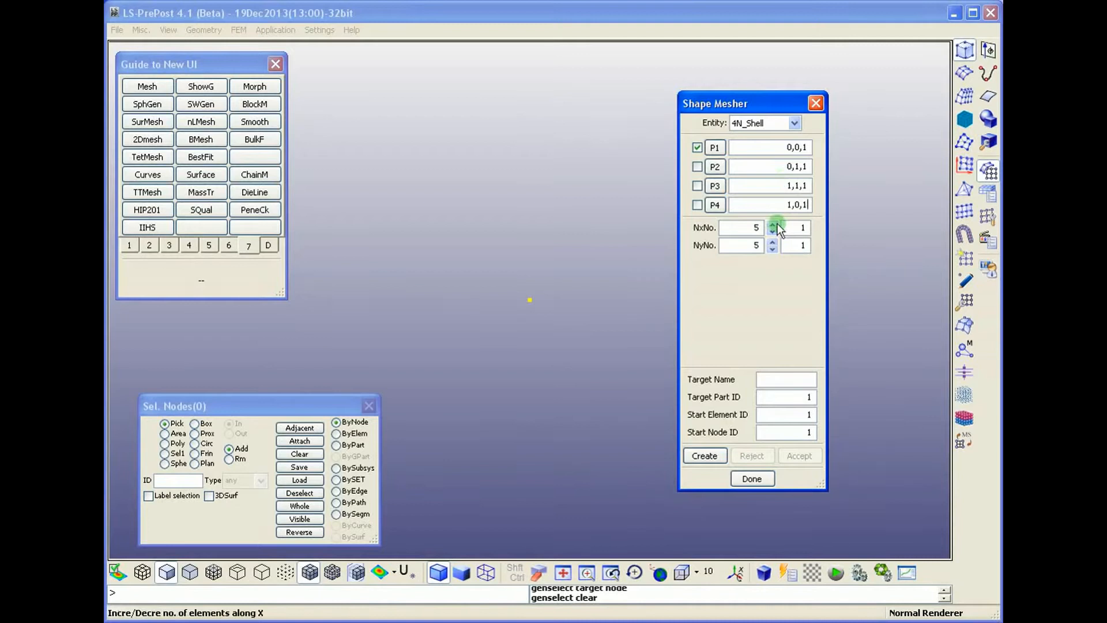
Create and accept the shell mesh with 25 elements along both X and Y, naming the part Plate.
type("2")
left_click(753, 246)
type("2")
left_click(787, 378)
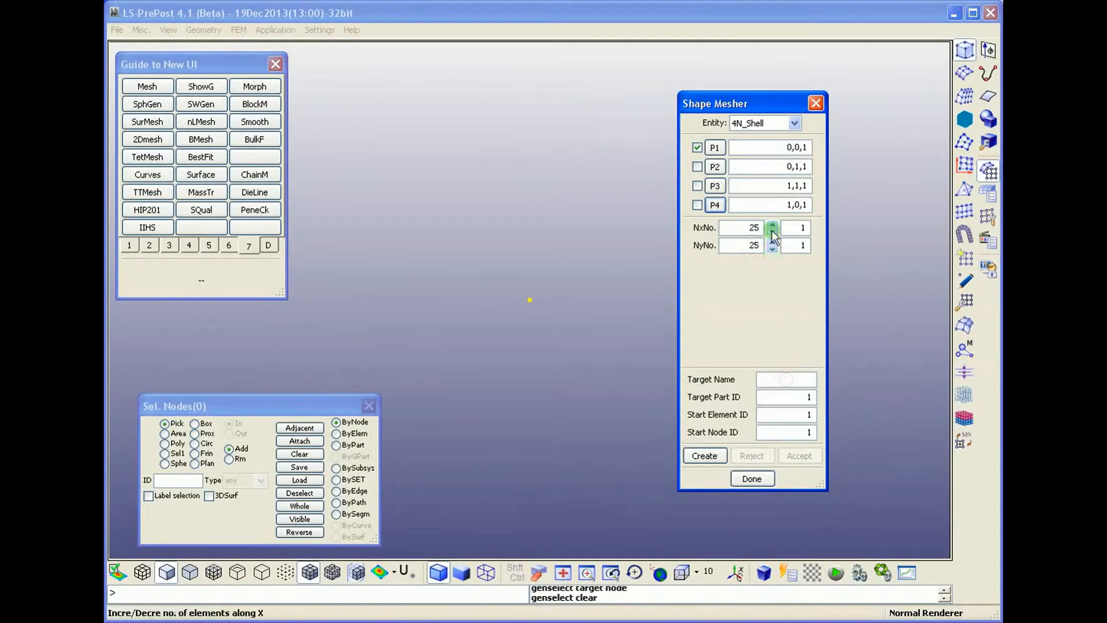
type("Plate")
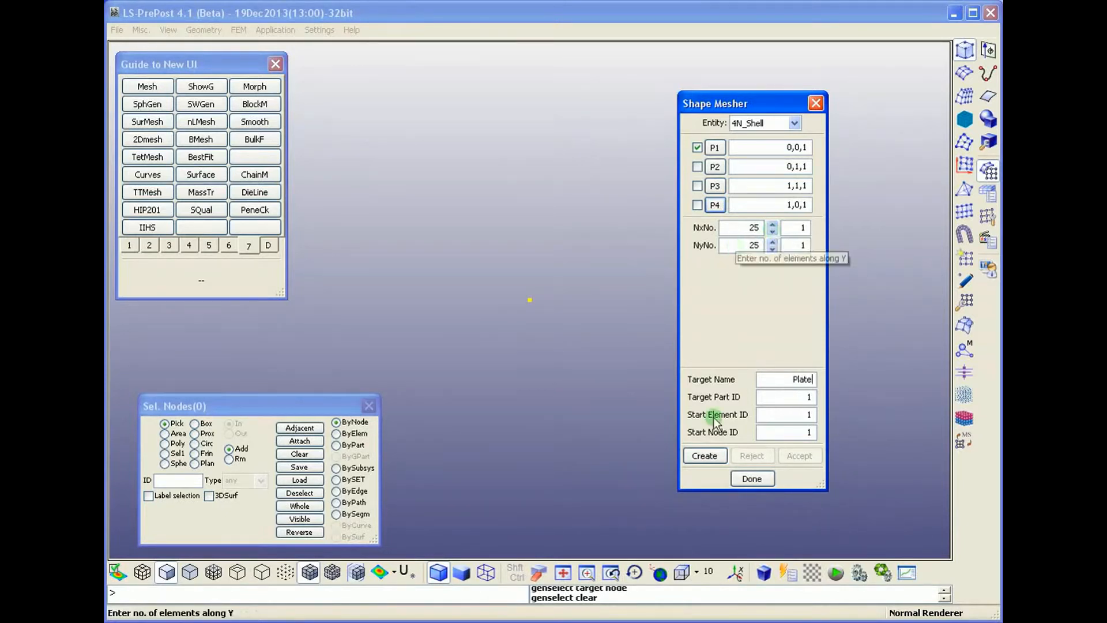
left_click(704, 456)
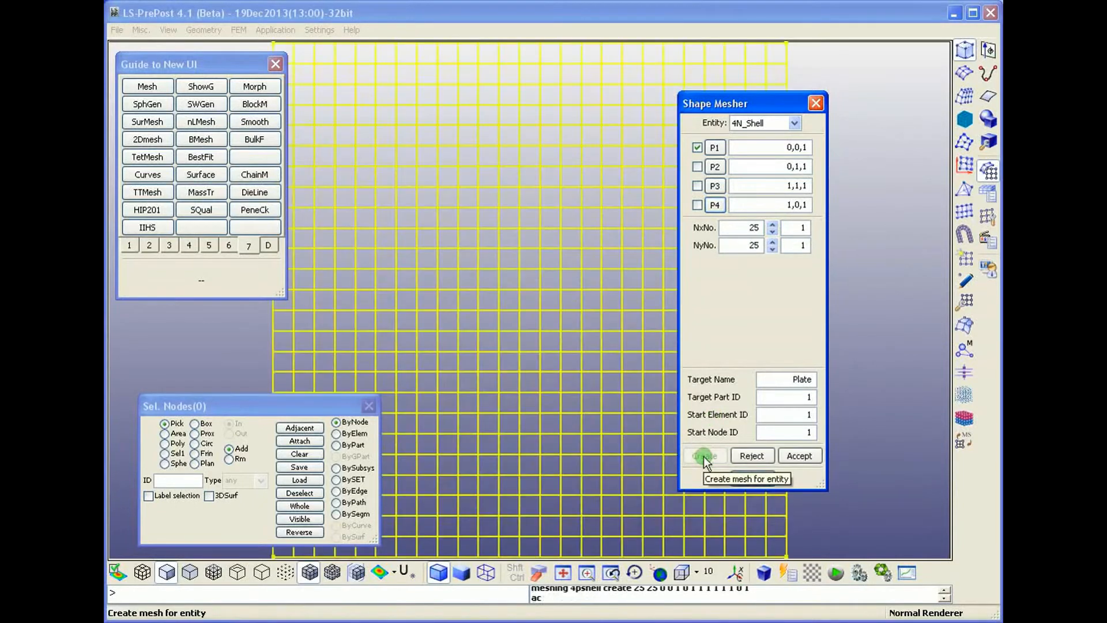
left_click(801, 456)
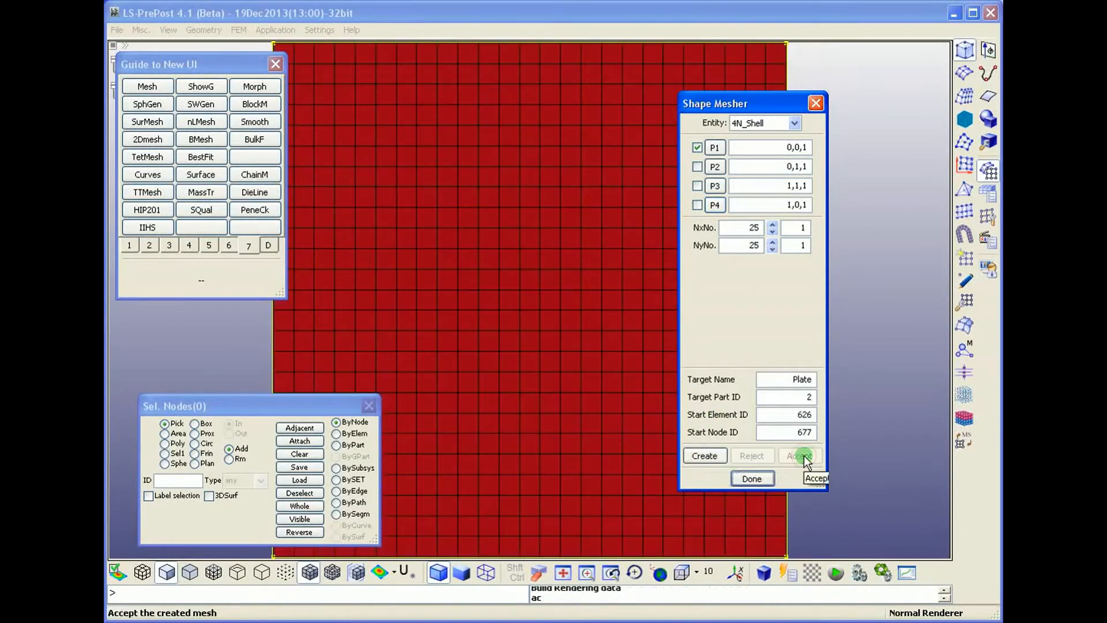
left_click(752, 479)
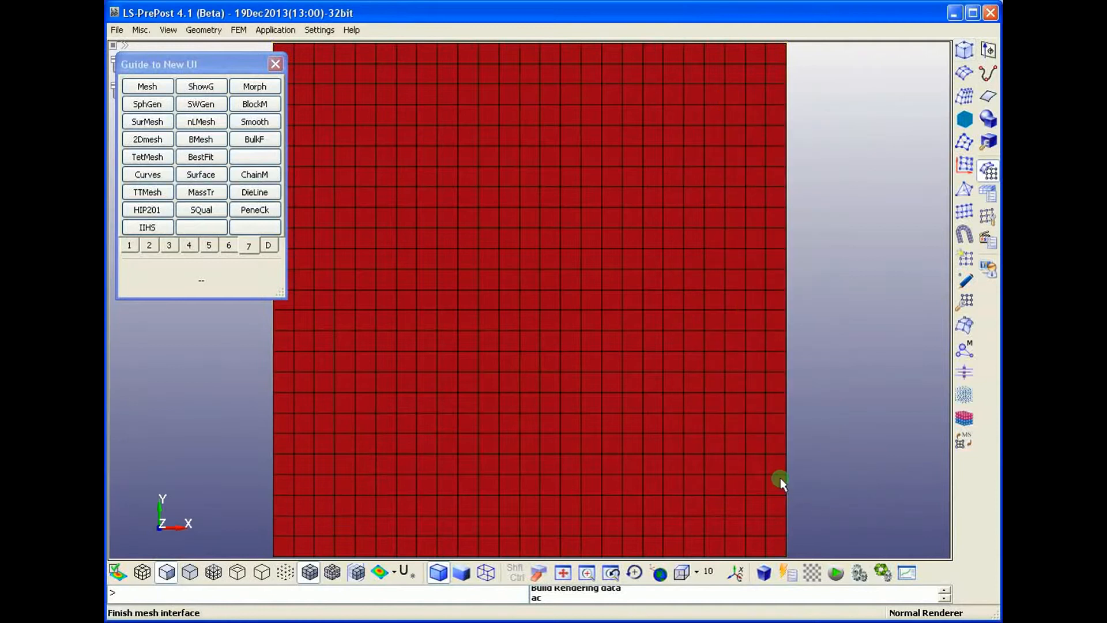
Start creating a node-set SPC boundary with X, Y and Z constrained and the RX, RY and RZ rotations free.
scroll(566, 304, "down", 3)
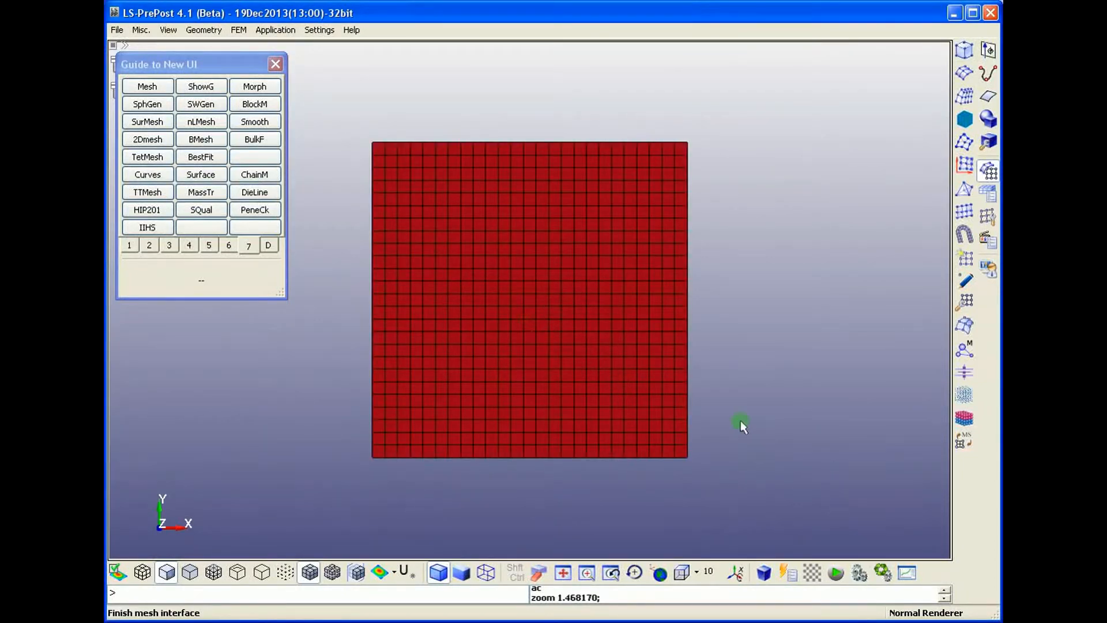
mouse_move(765, 436)
middle_mouse_down("shift")
mouse_move(700, 364)
mouse_move(709, 396)
mouse_move(699, 386)
middle_mouse_up("shift")
left_click(190, 245)
left_click(209, 246)
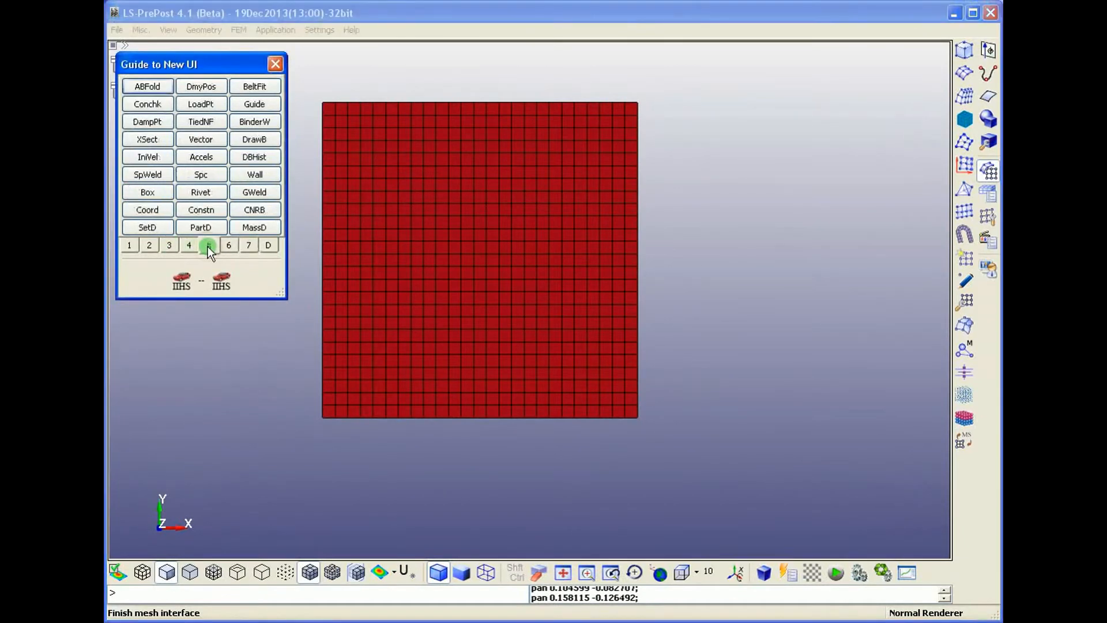
left_click(199, 175)
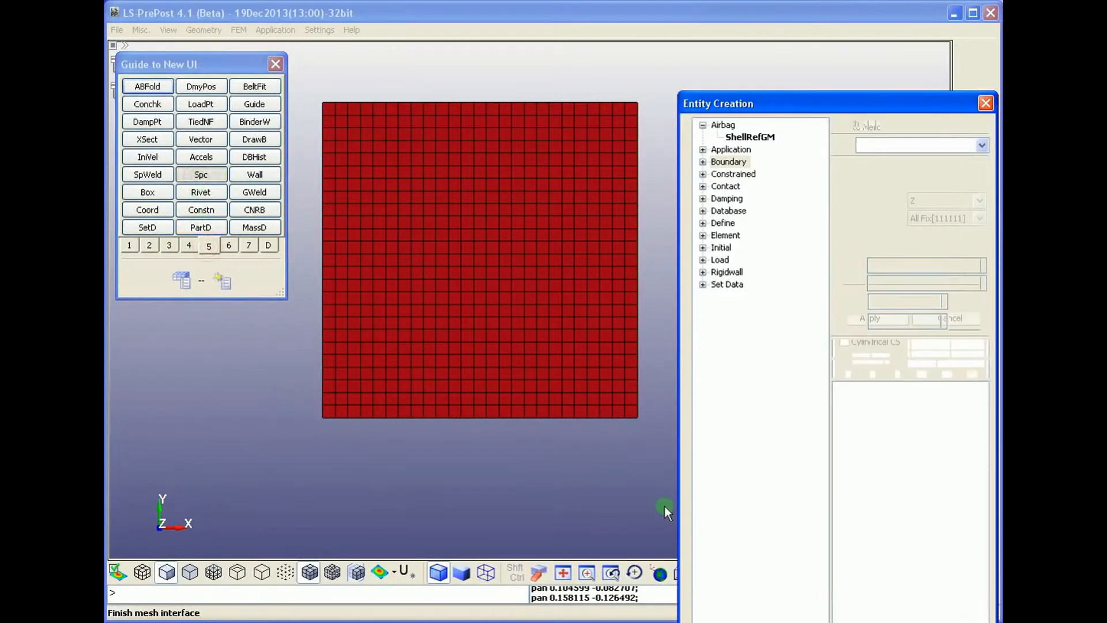
mouse_move(854, 102)
left_mouse_down()
mouse_move(836, 67)
mouse_move(843, 38)
left_mouse_up()
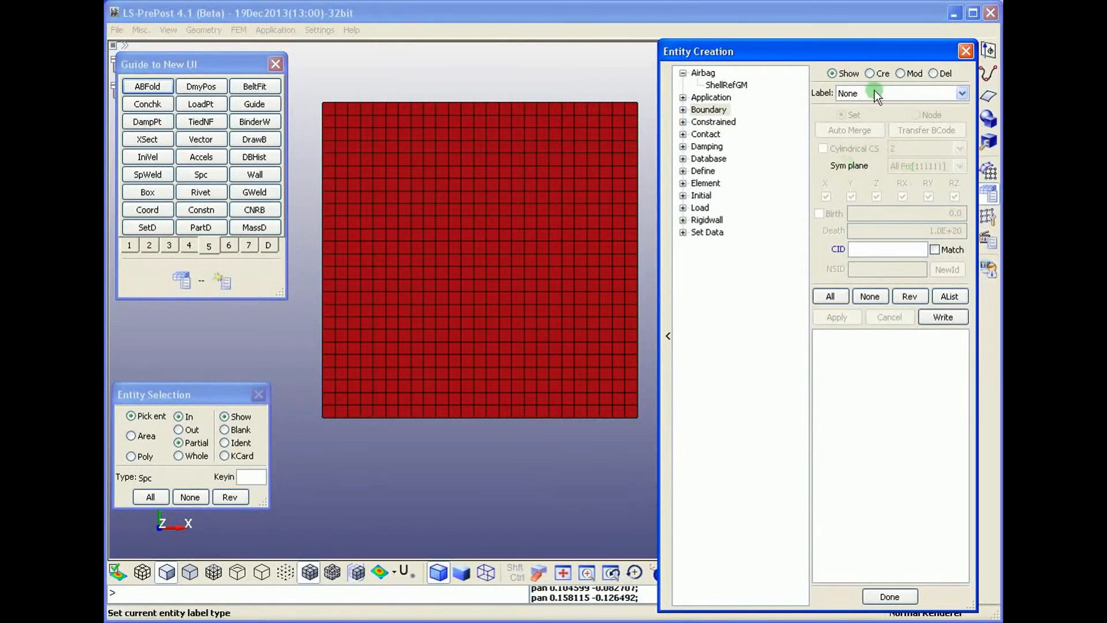
left_click(884, 75)
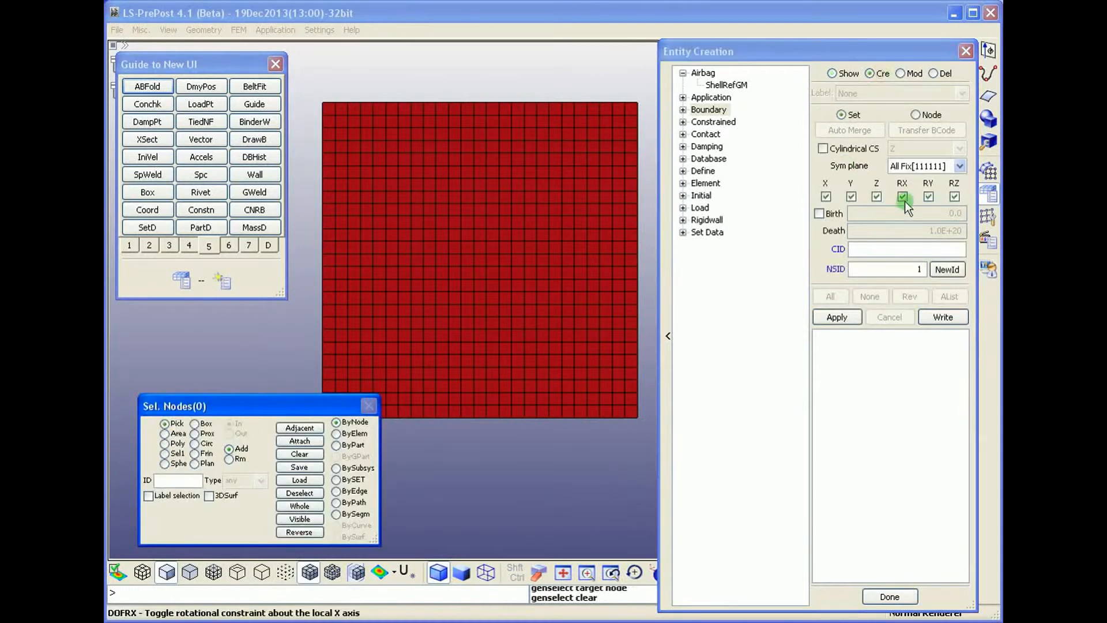
left_click(904, 199)
left_click(930, 198)
left_click(954, 197)
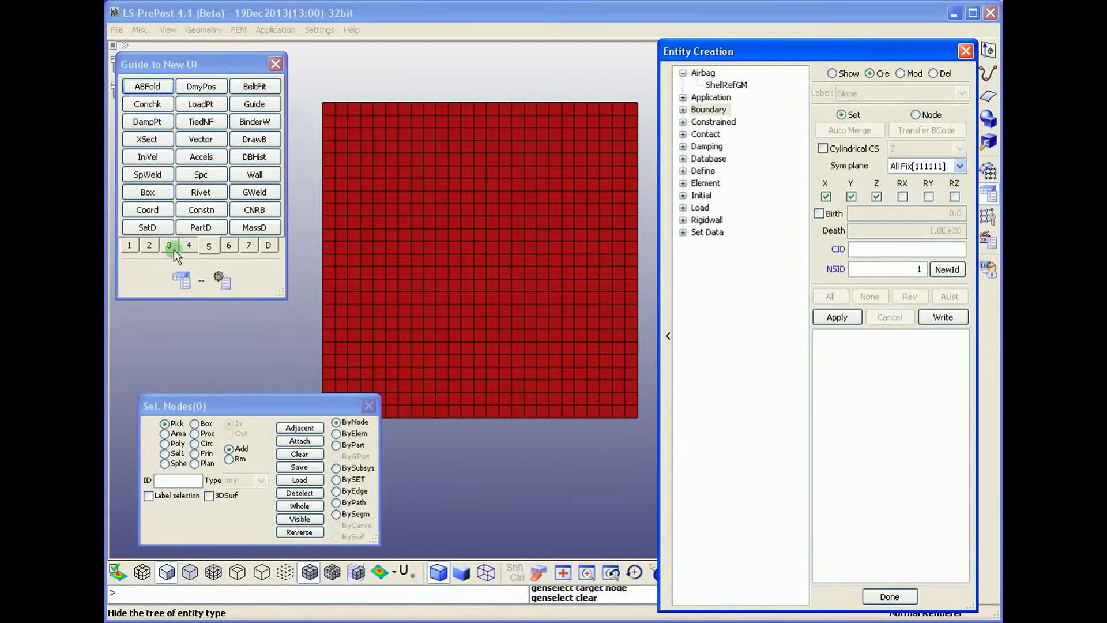
Area-select the nodes along the plate's upper and right edges and apply the X, Y and Z constraint to them.
left_click(201, 174)
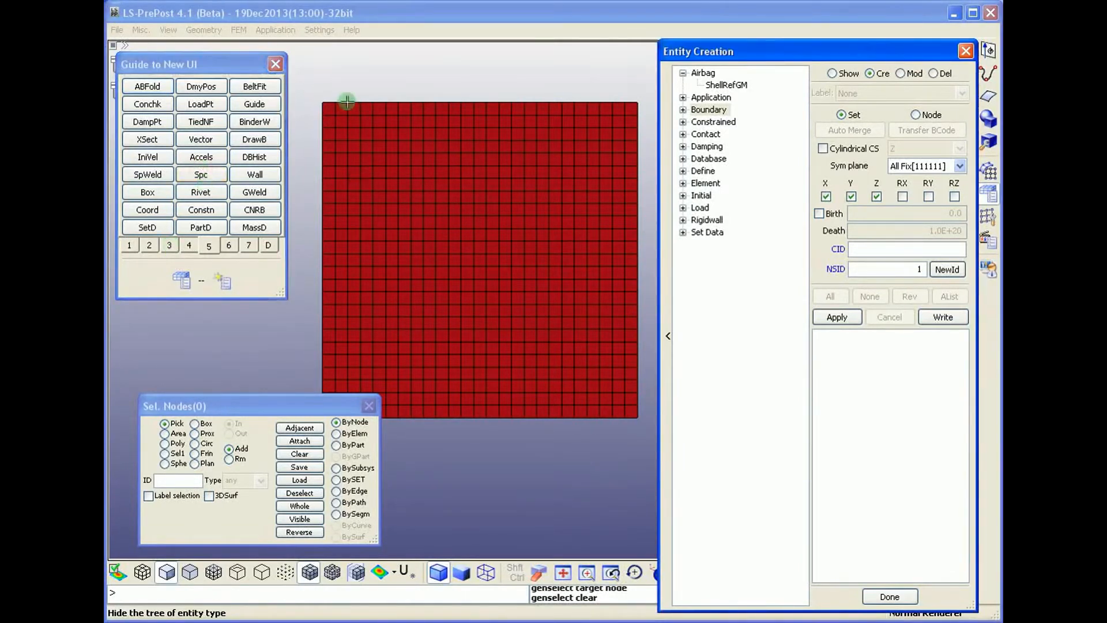
left_click(310, 82)
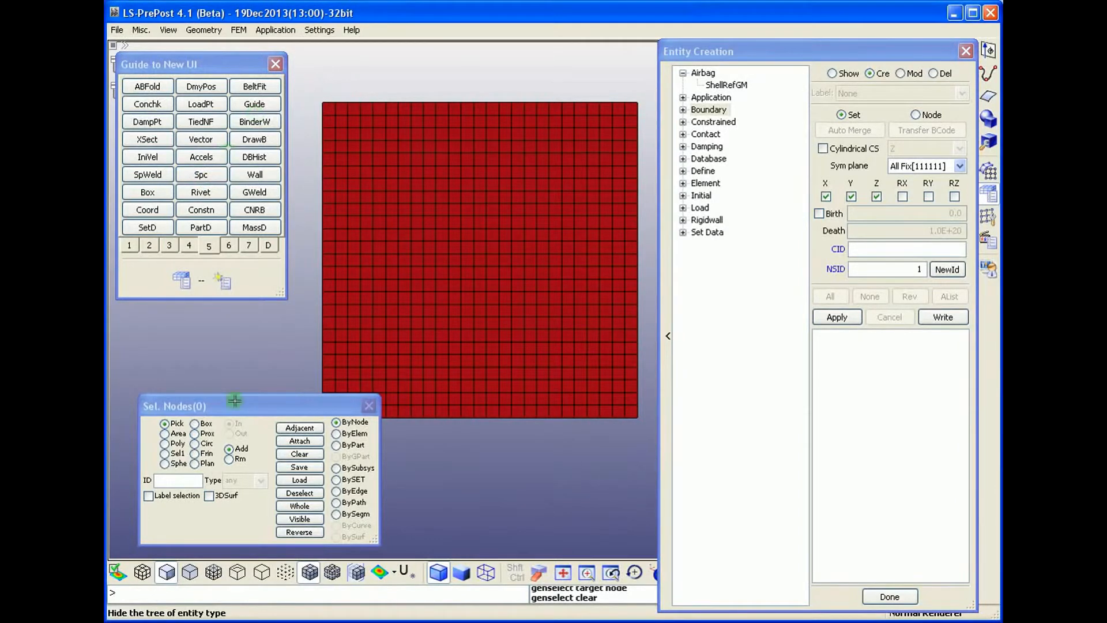
left_click(165, 433)
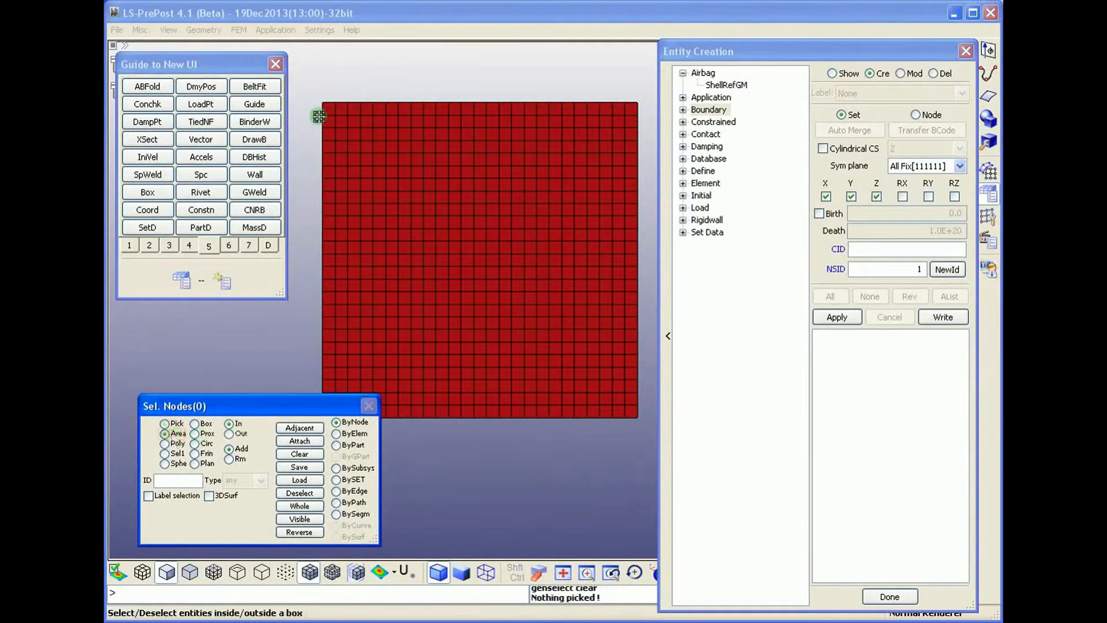
left_click_drag(308, 75, 647, 495)
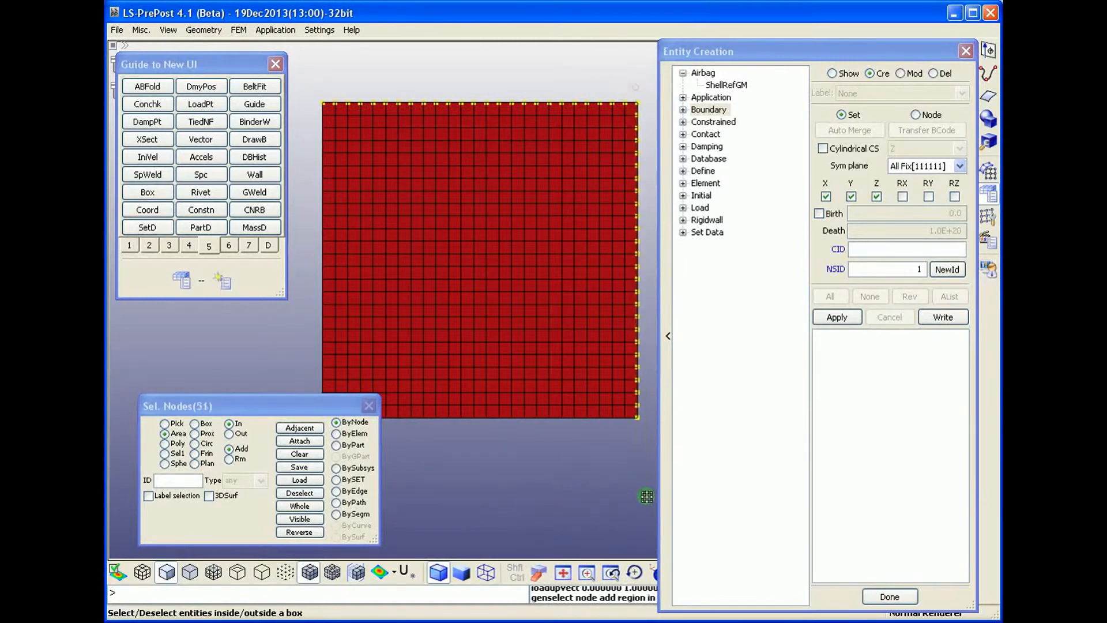
left_click(838, 317)
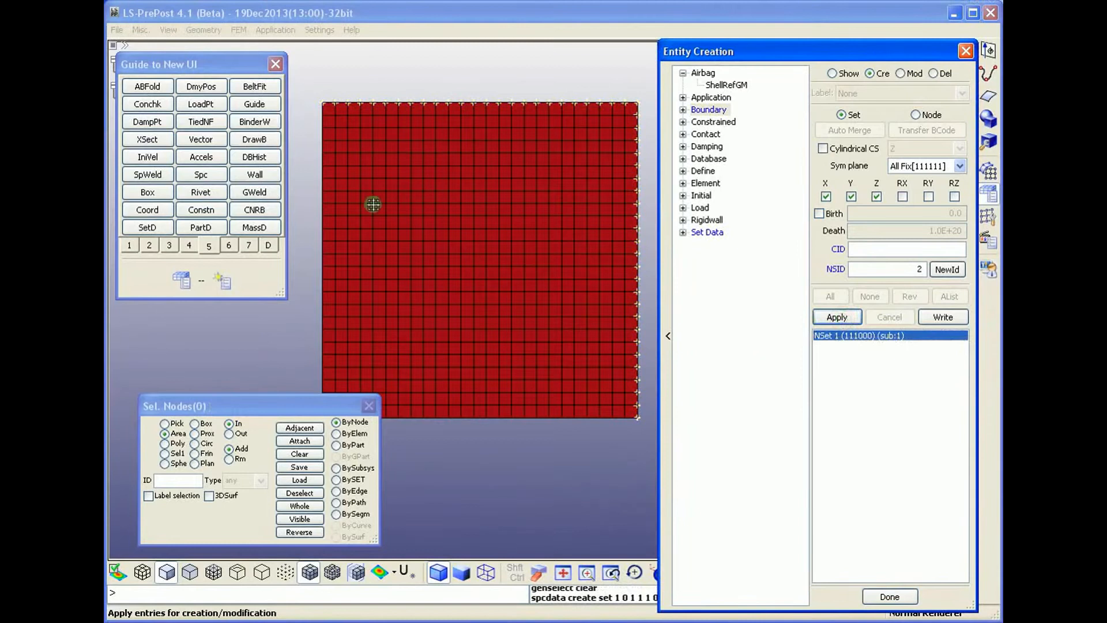
Constrain the nodes along the plate's left edge in X only, as a second SPC set.
left_click_drag(306, 82, 325, 393)
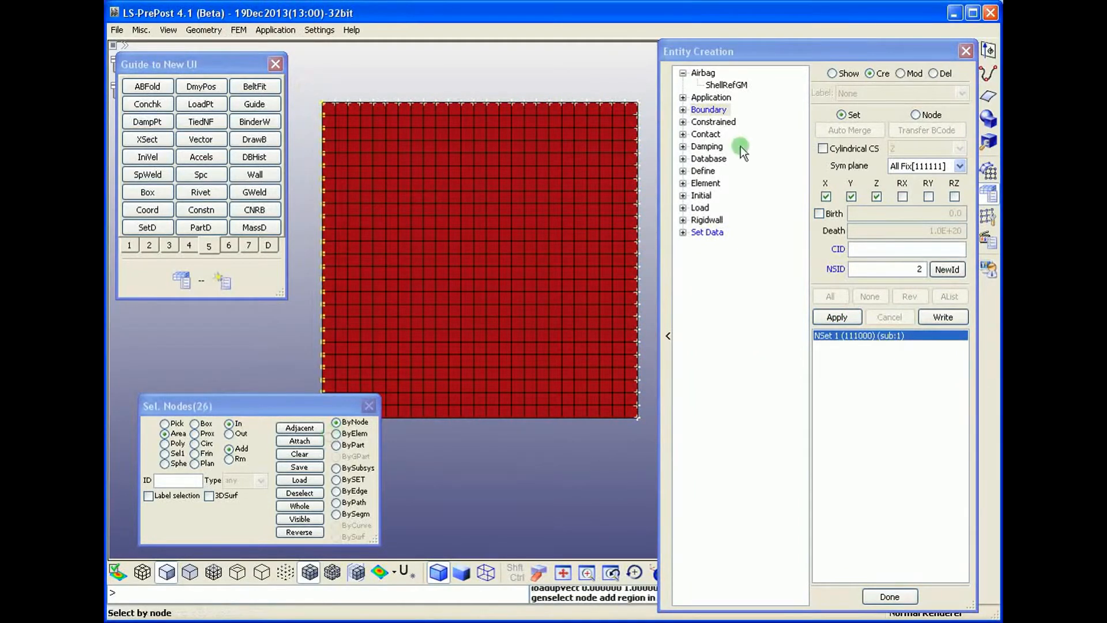
left_click(851, 197)
left_click(877, 196)
left_click(843, 317)
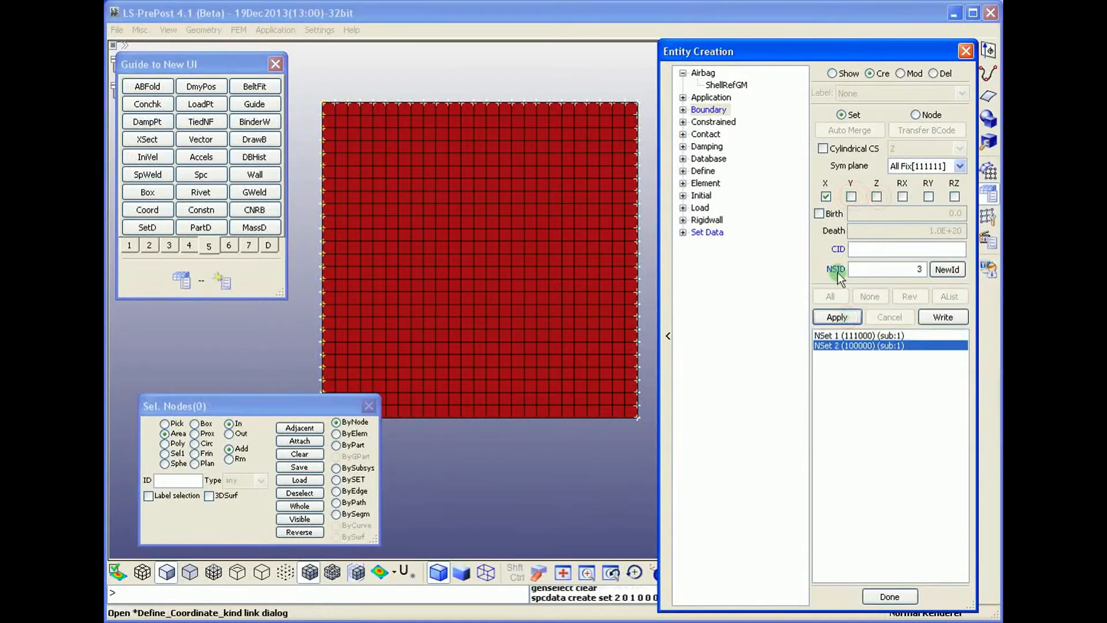
Constrain the nodes along the plate's lower edge in Y only, and finish creating SPC boundaries.
left_click(850, 196)
left_click(828, 197)
left_click_drag(647, 436, 286, 421)
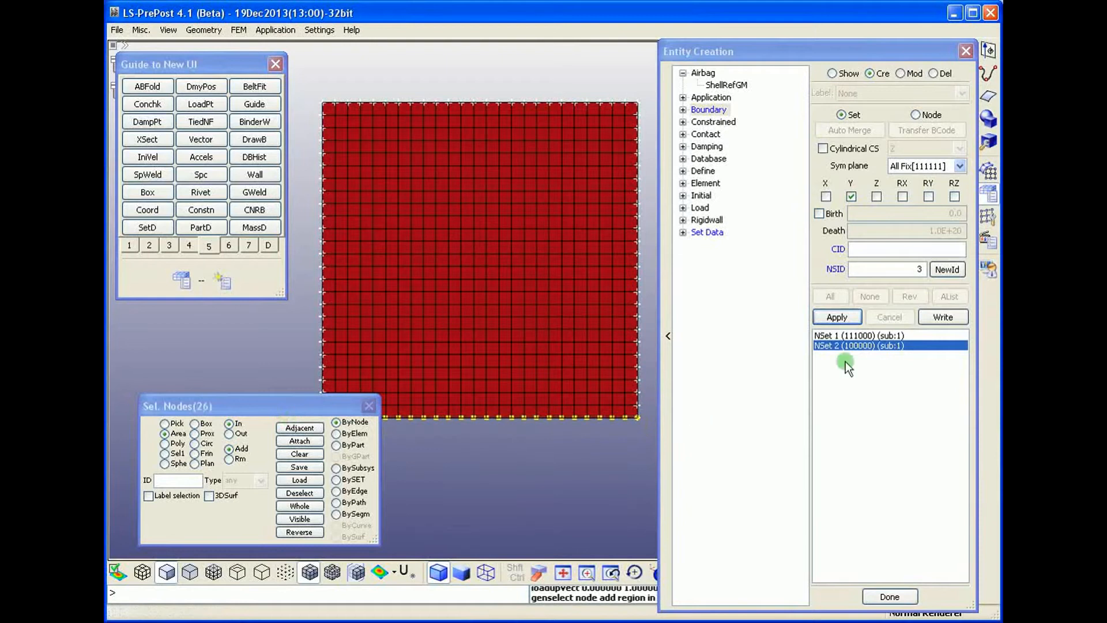
left_click(837, 317)
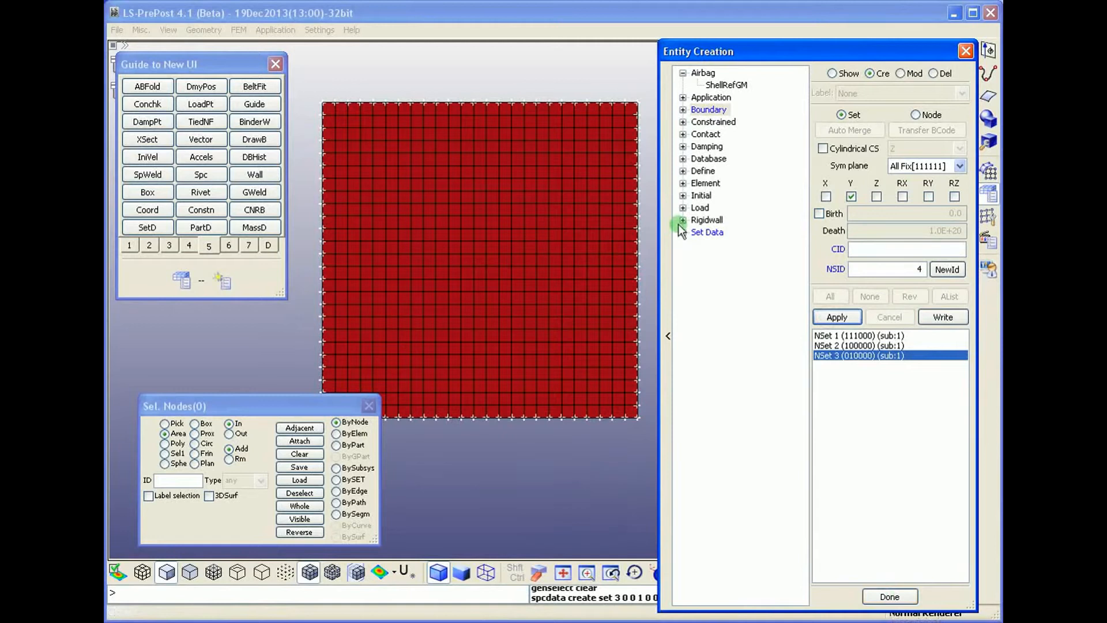
left_click(896, 596)
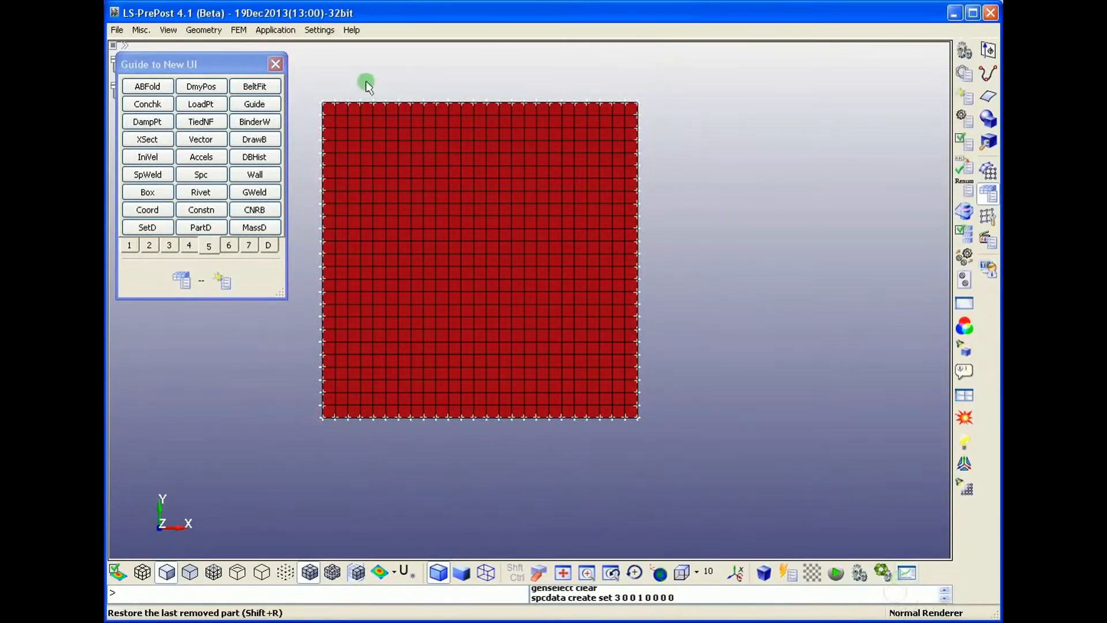
List all keywords in the Keyword Manager and open the input form for the 003-PLASTIC_KINEMATIC material under MAT.
left_click(169, 245)
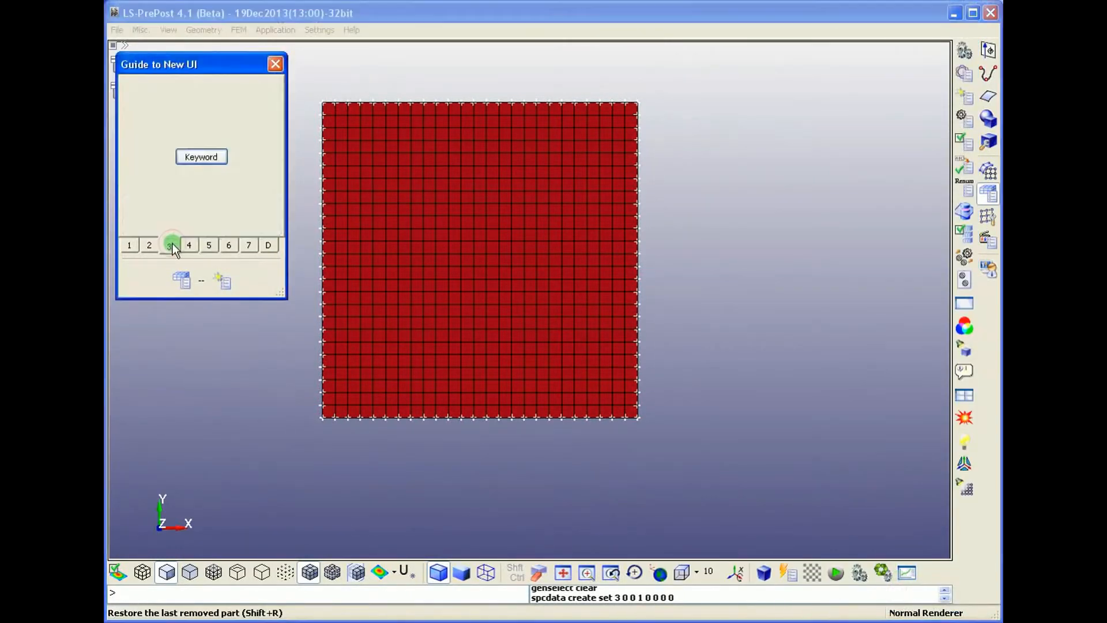
left_click(190, 159)
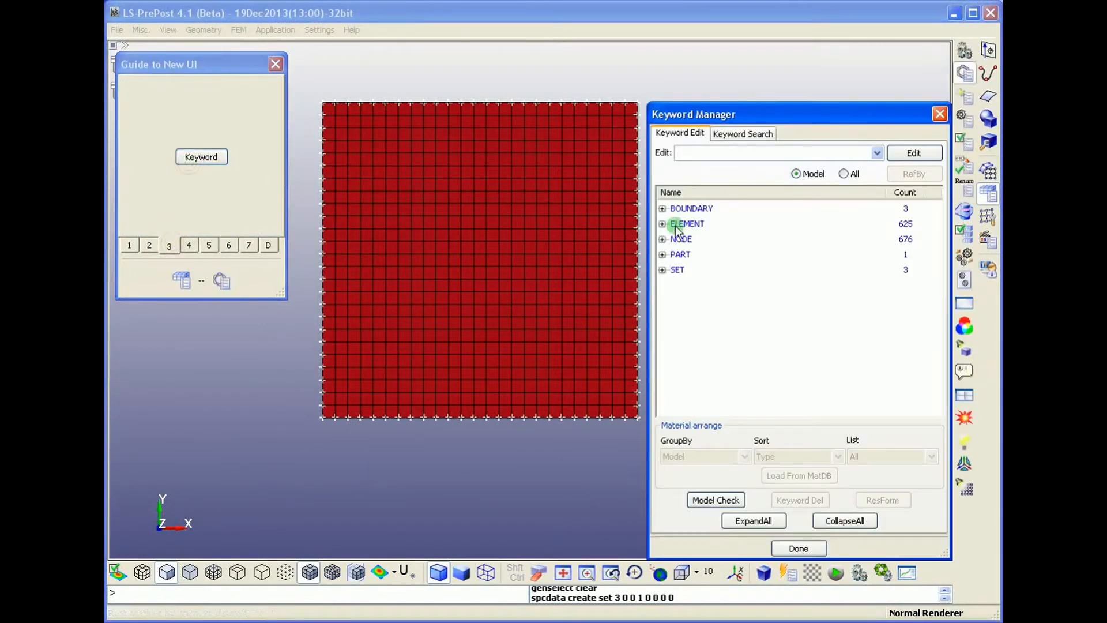
left_click(843, 174)
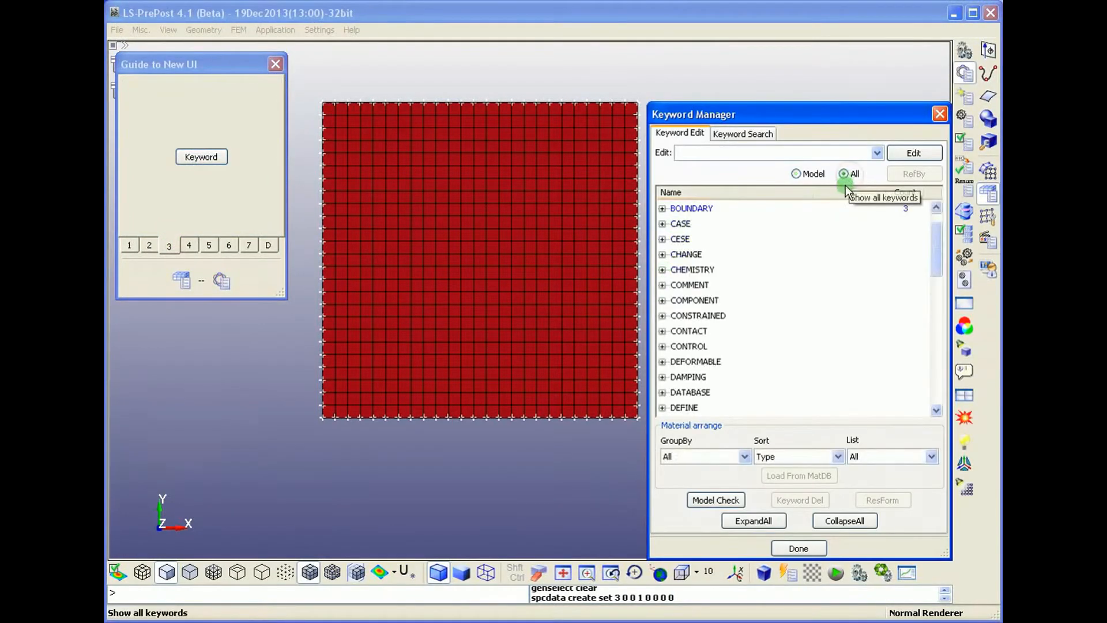
left_click(675, 328)
scroll(678, 339, "down", 4)
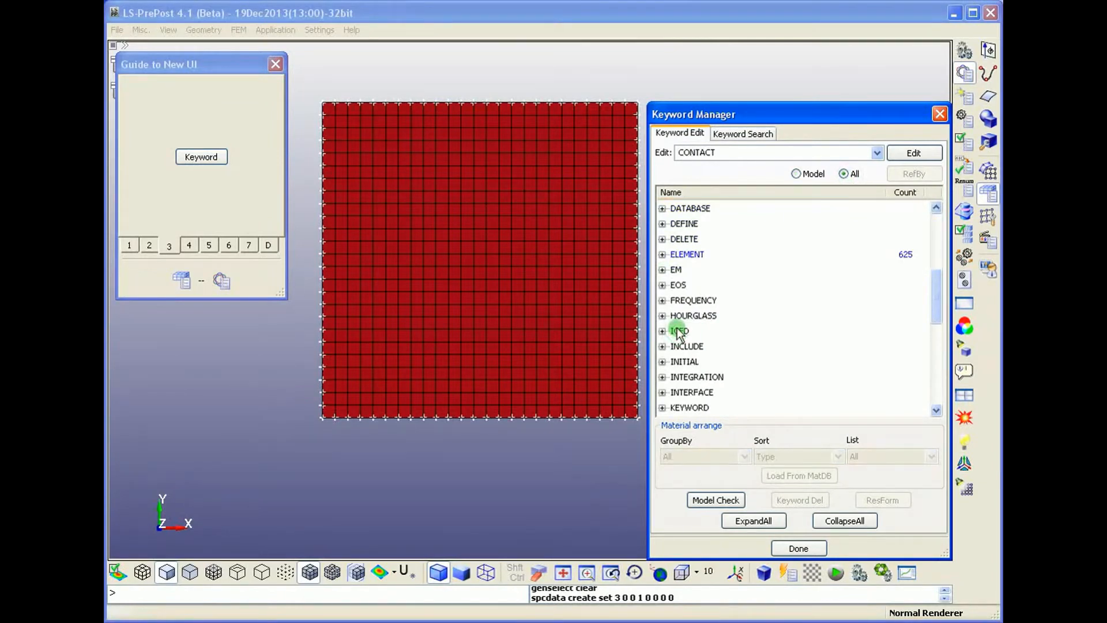
scroll(679, 333, "down", 2)
double_click(676, 362)
scroll(726, 346, "down", 4)
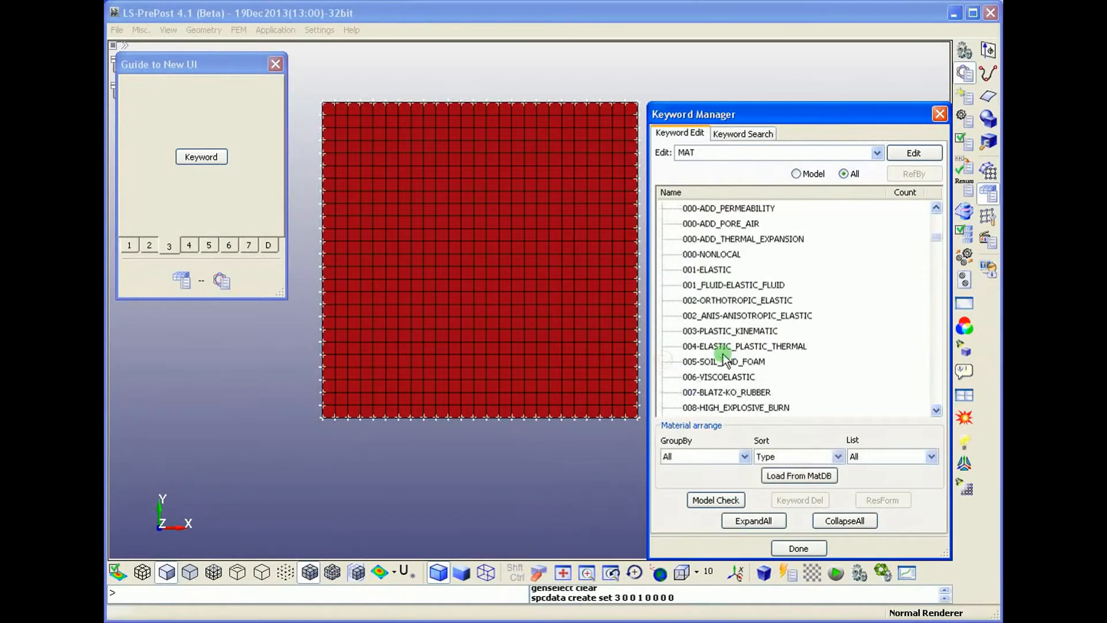
left_click(741, 335)
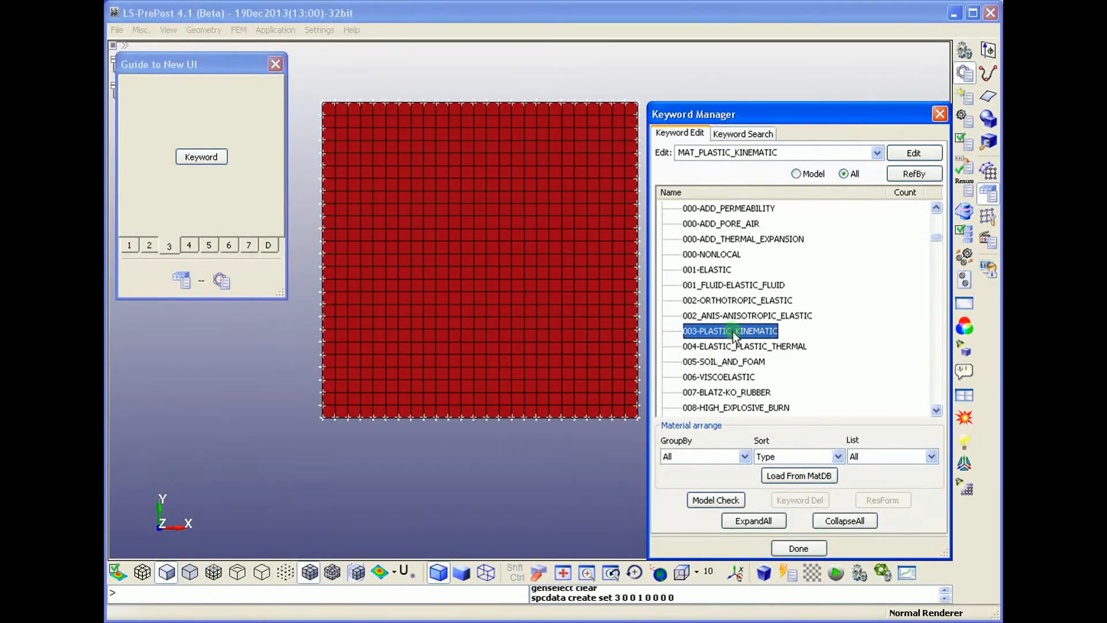
double_click(732, 332)
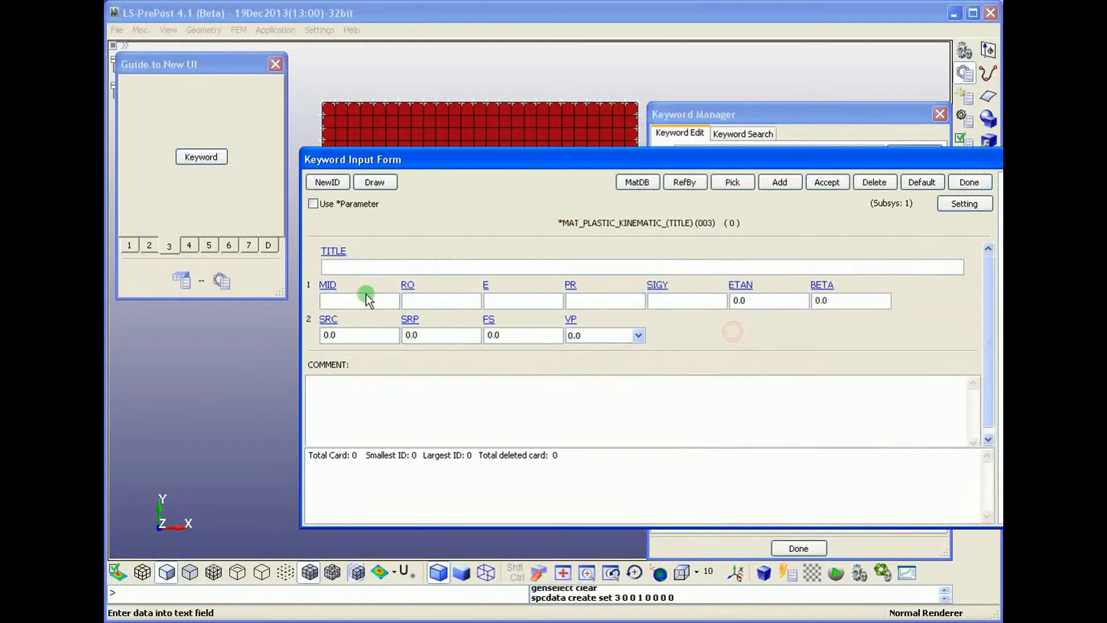
Define the plastic kinematic material with a new ID, RO 7850, E 210e11, PR 0.3 and SIGY 1500e6, accept it and close the form.
left_click(331, 184)
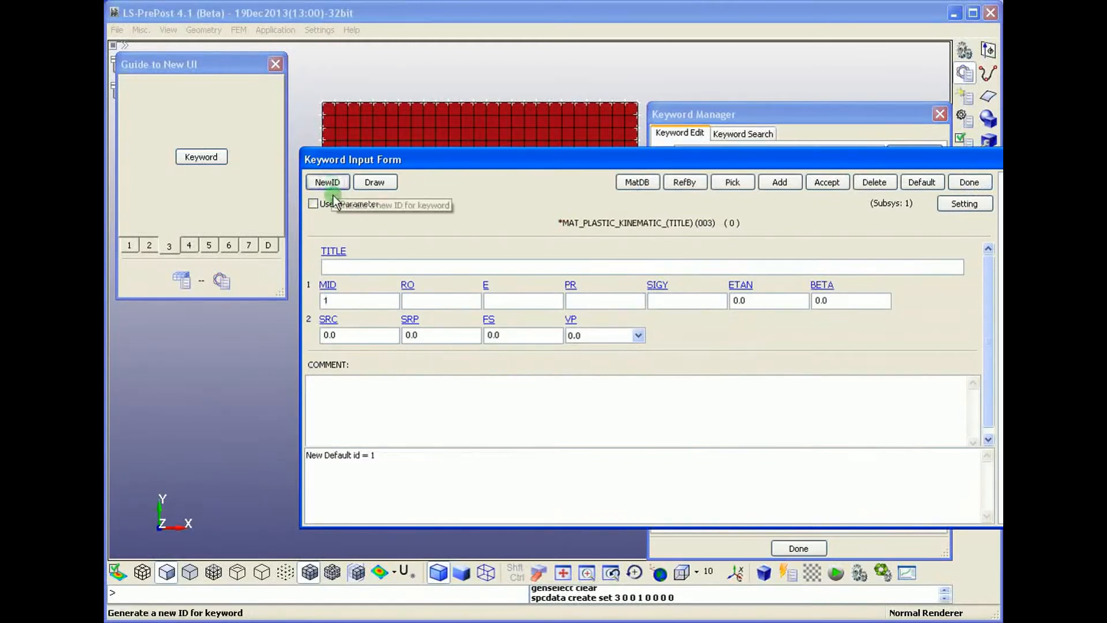
left_click(420, 305)
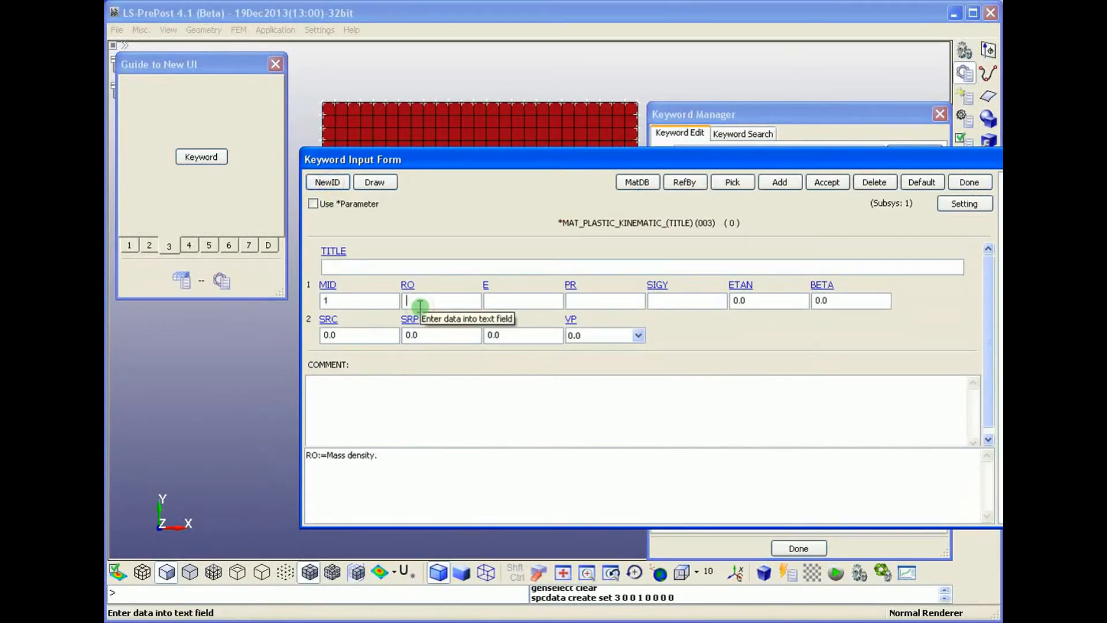
type("7859")
type("210")
type("e11")
key("Tab")
type("0.3")
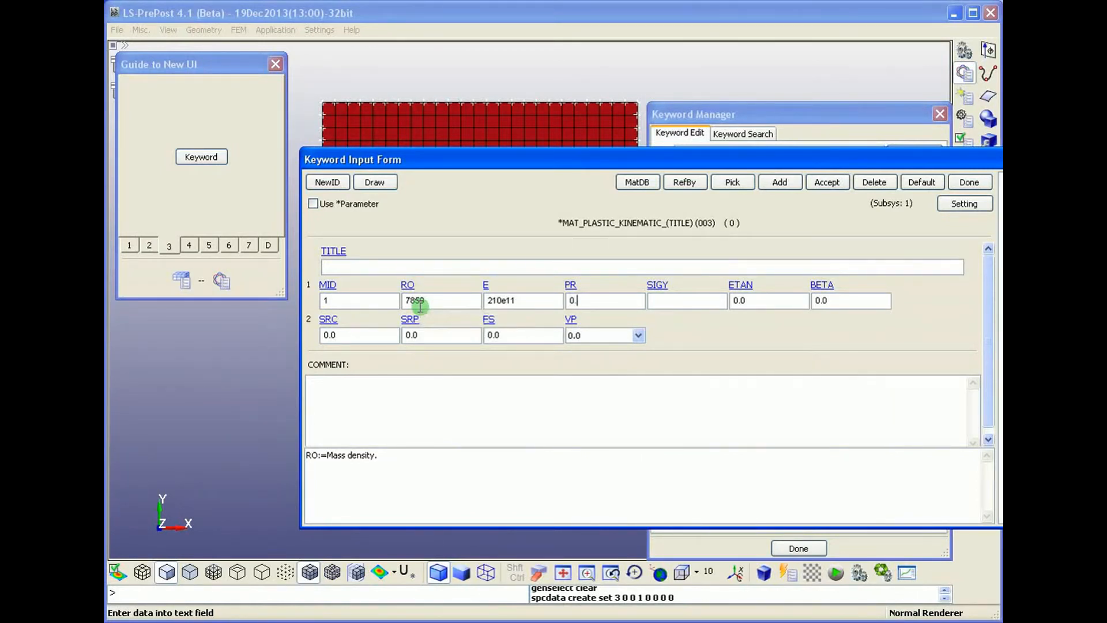
type("1500e6")
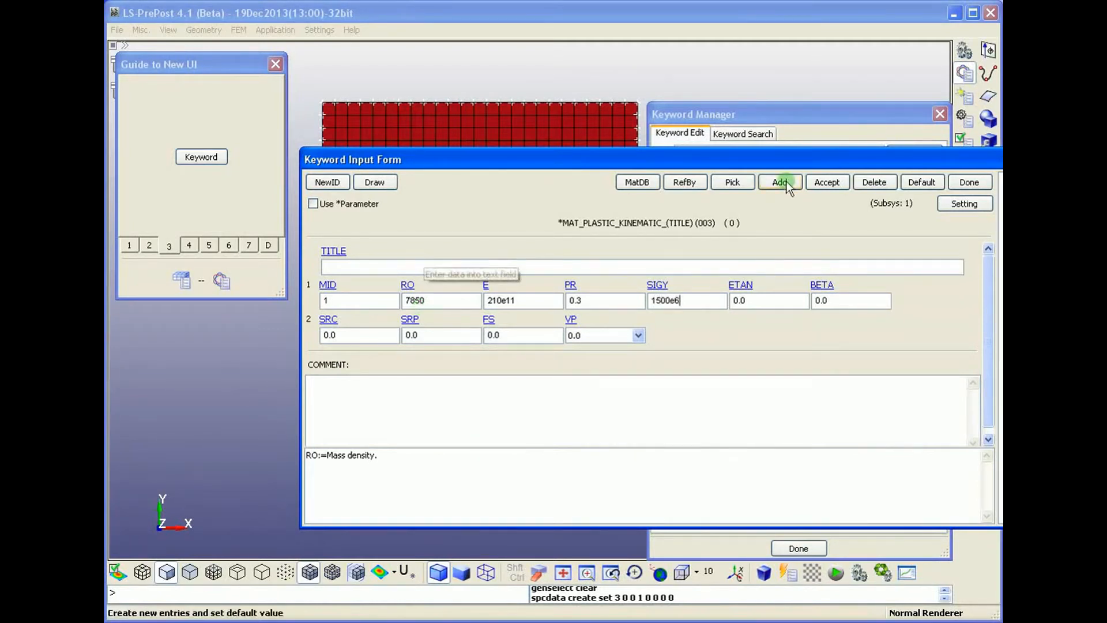
left_click(823, 182)
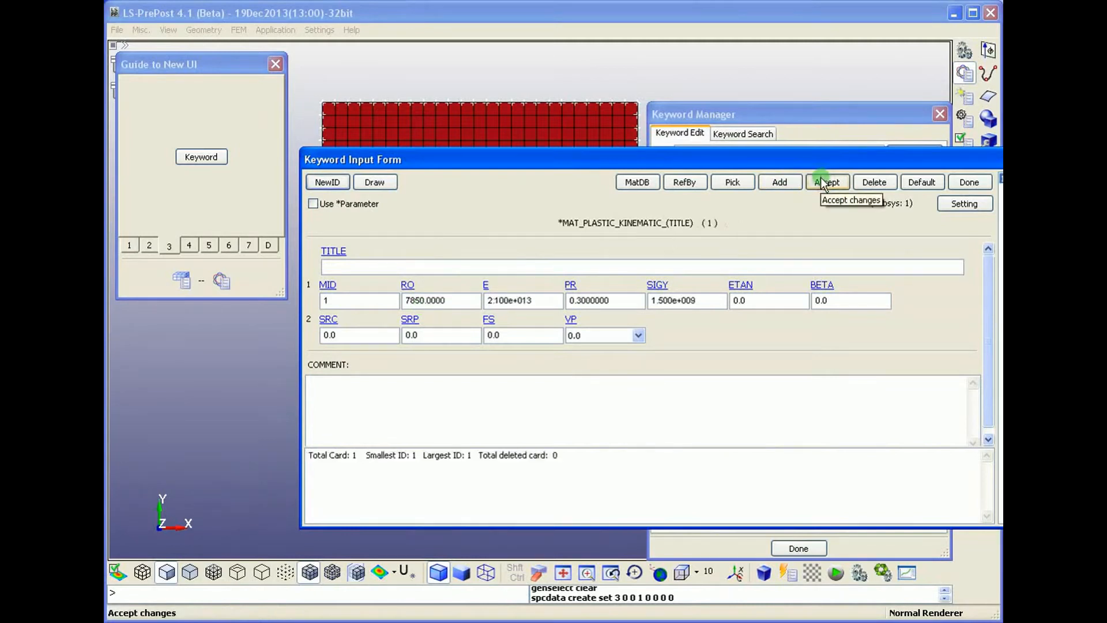
left_click(962, 184)
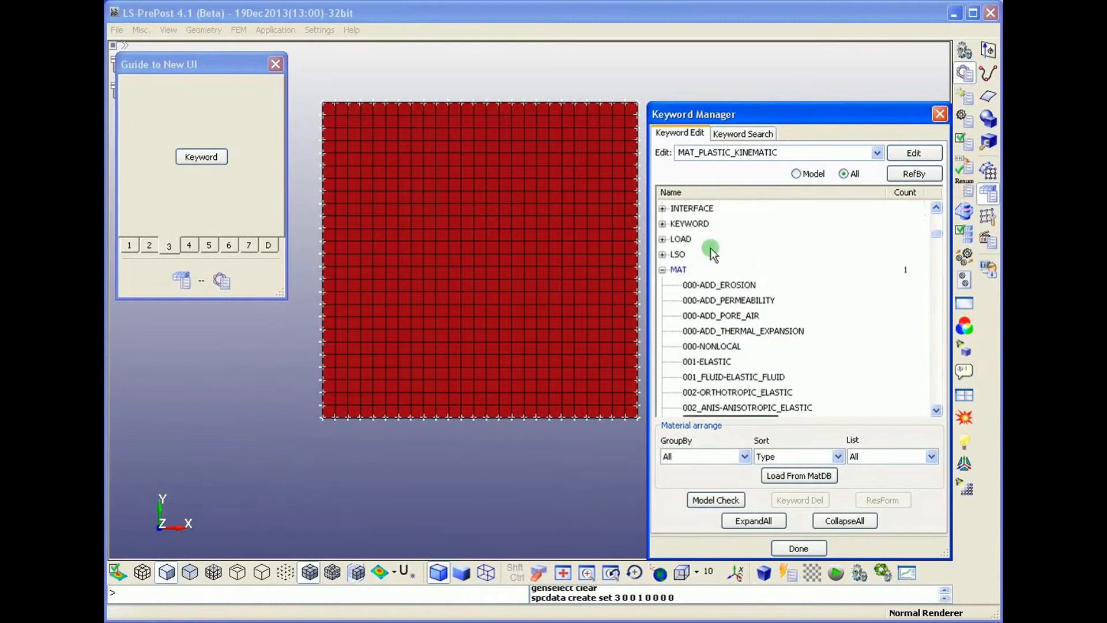
Collapse the MAT keyword group and open the input form for the SHELL keyword under SECTION.
left_click(669, 270)
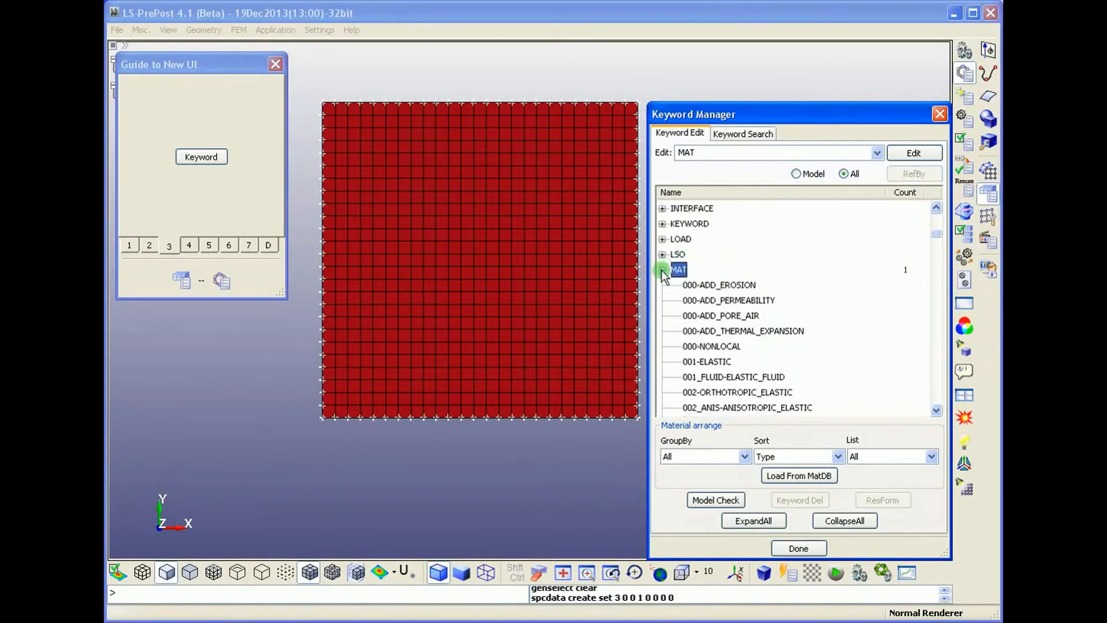
left_click(664, 270)
scroll(680, 277, "down", 3)
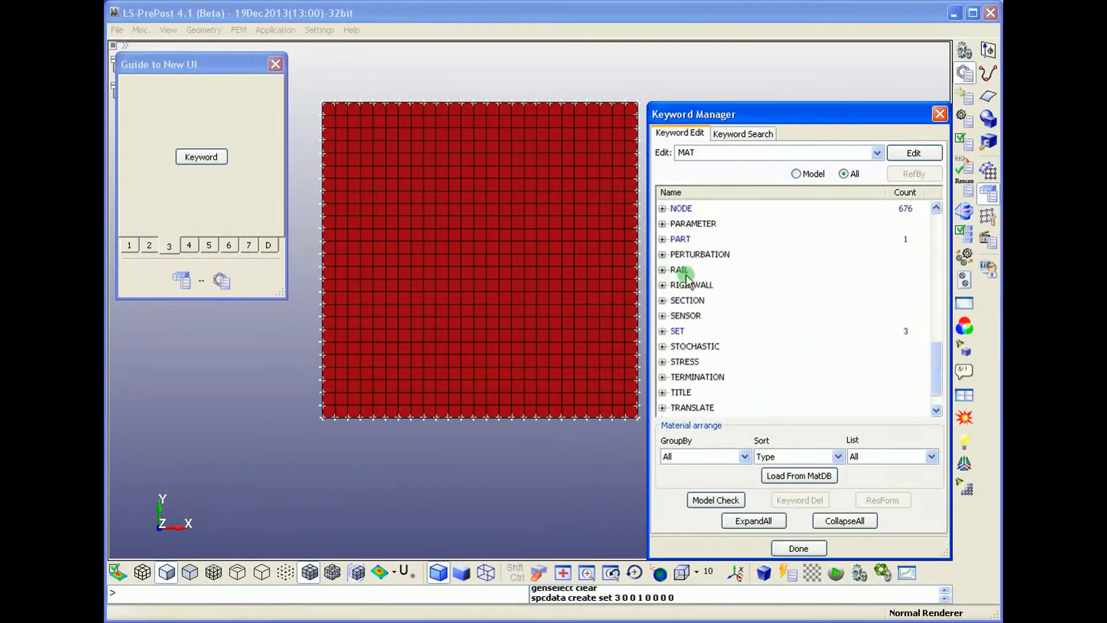
scroll(683, 348, "down", 1)
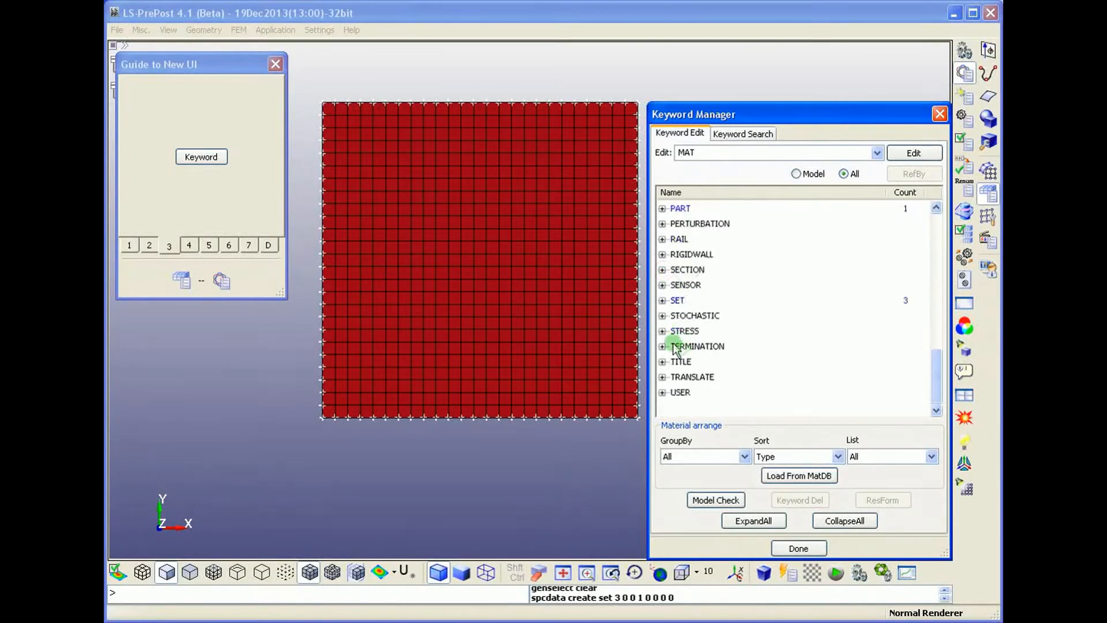
left_click(663, 270)
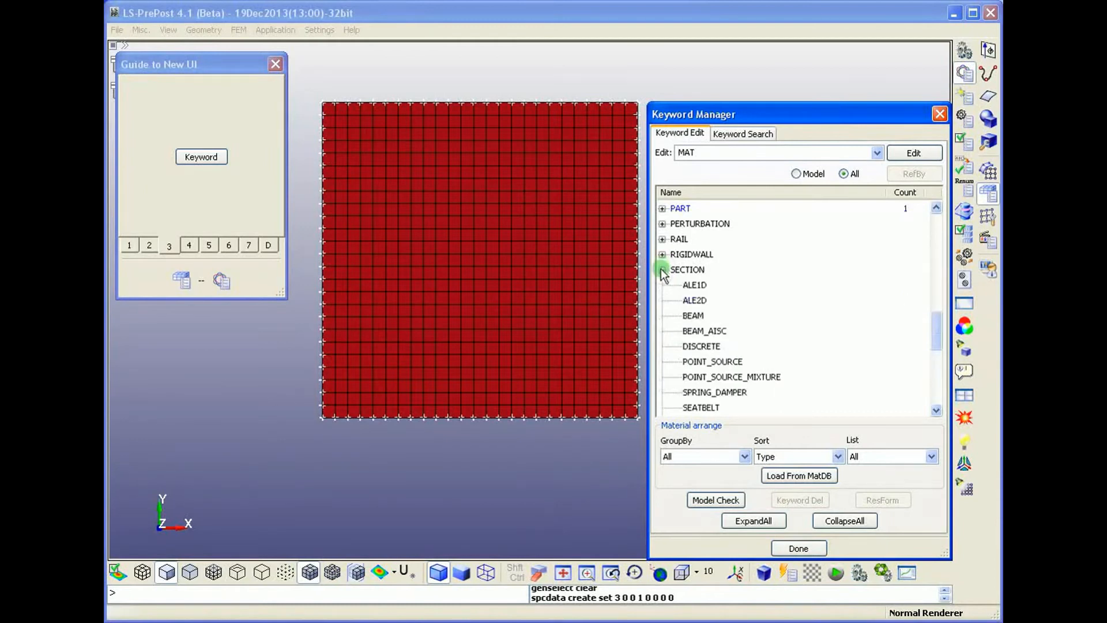
left_click(685, 269)
scroll(712, 317, "down", 2)
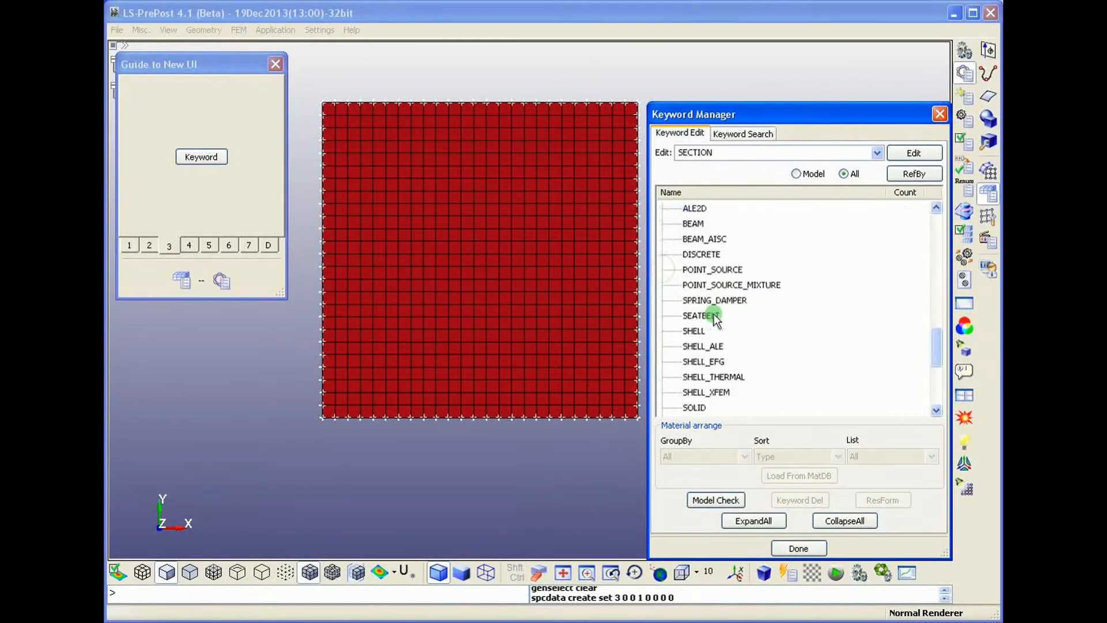
double_click(697, 330)
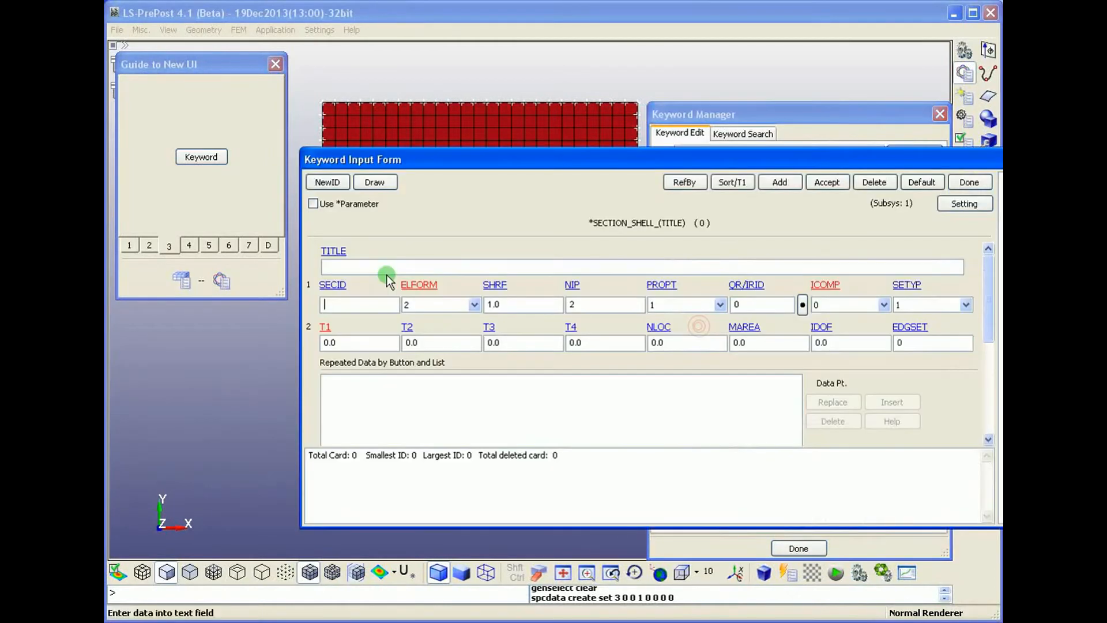
Define the shell section with a new ID, thickness 0.007 and NIP 3, accept it and close the form.
left_click(325, 182)
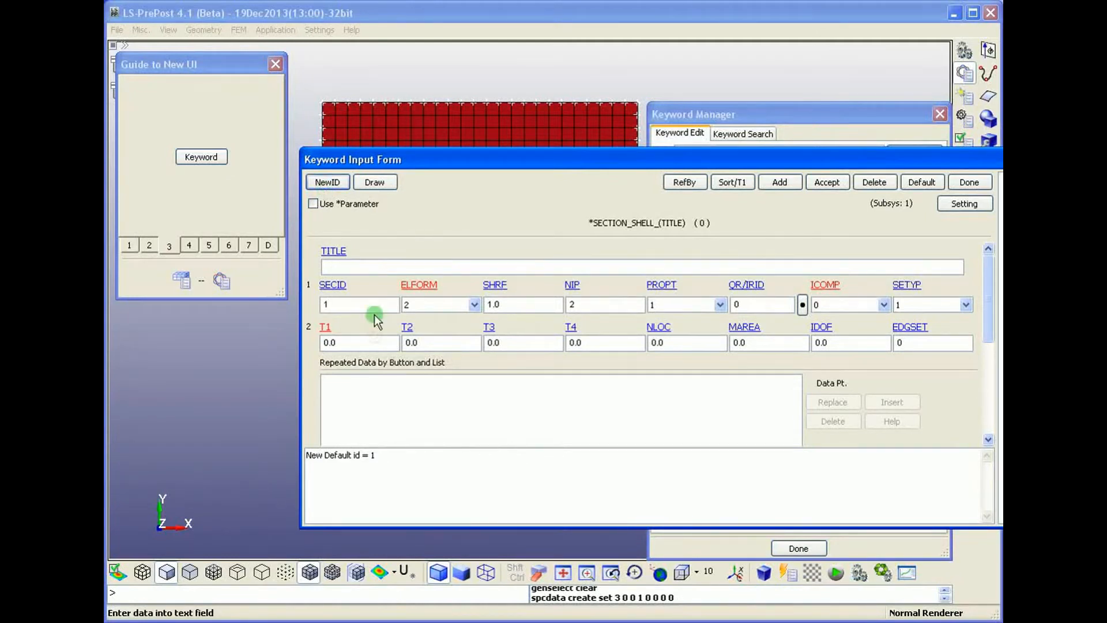
left_click(365, 343)
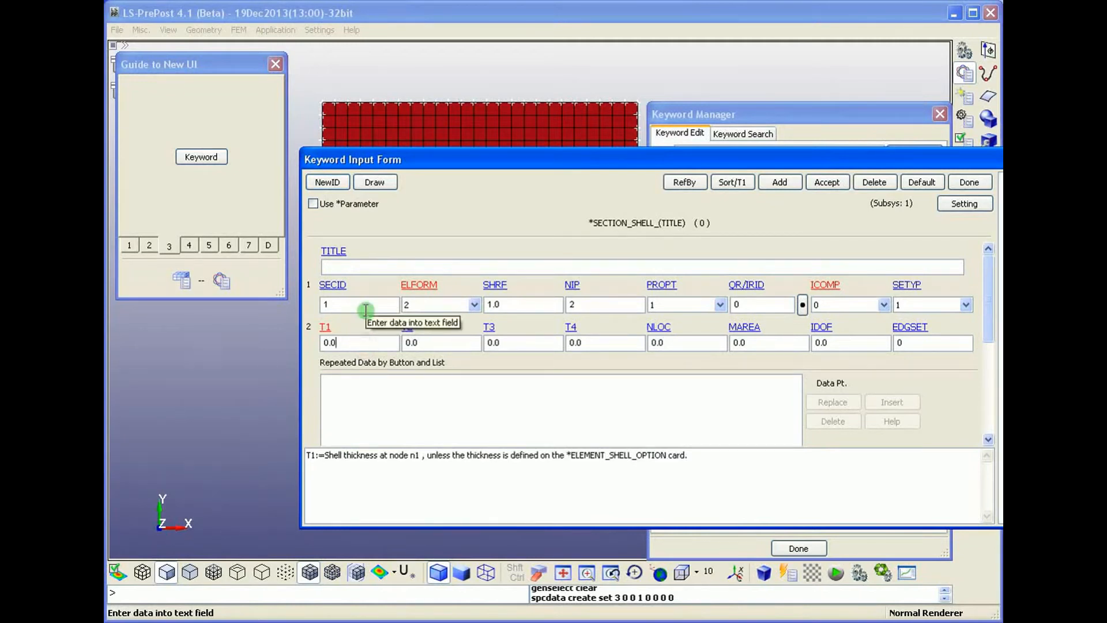
type("07")
left_click(594, 306)
type("3")
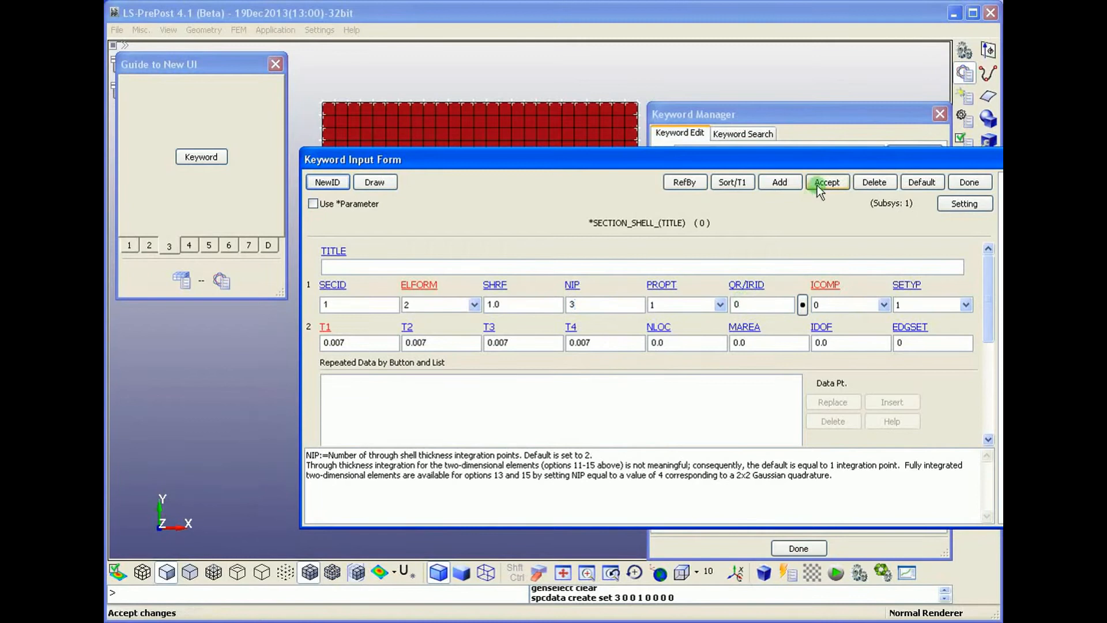
left_click(821, 183)
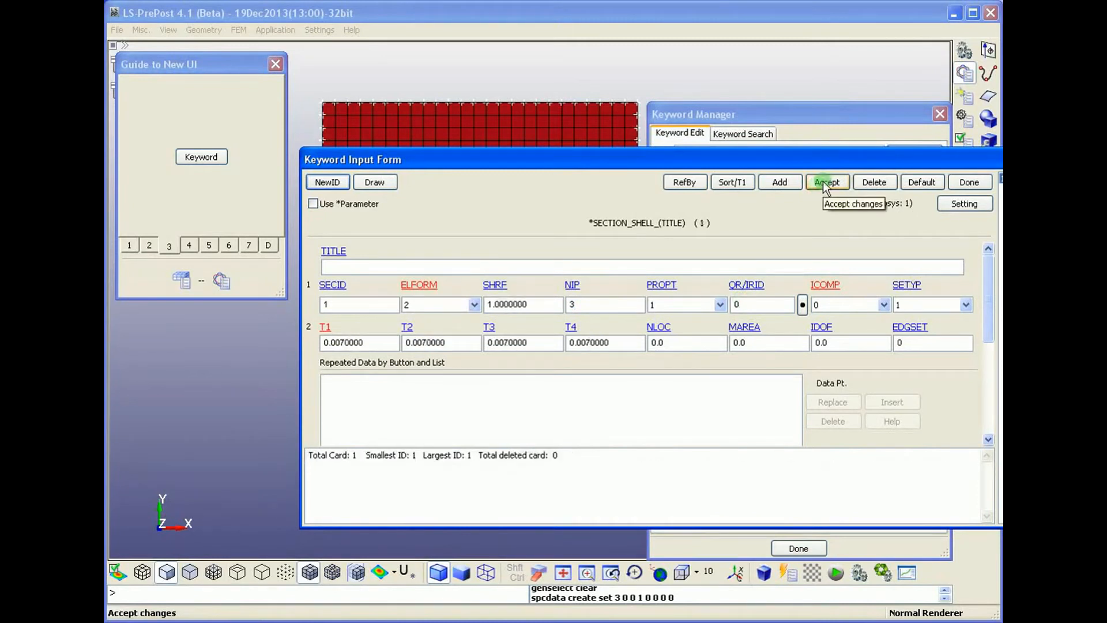
left_click(956, 182)
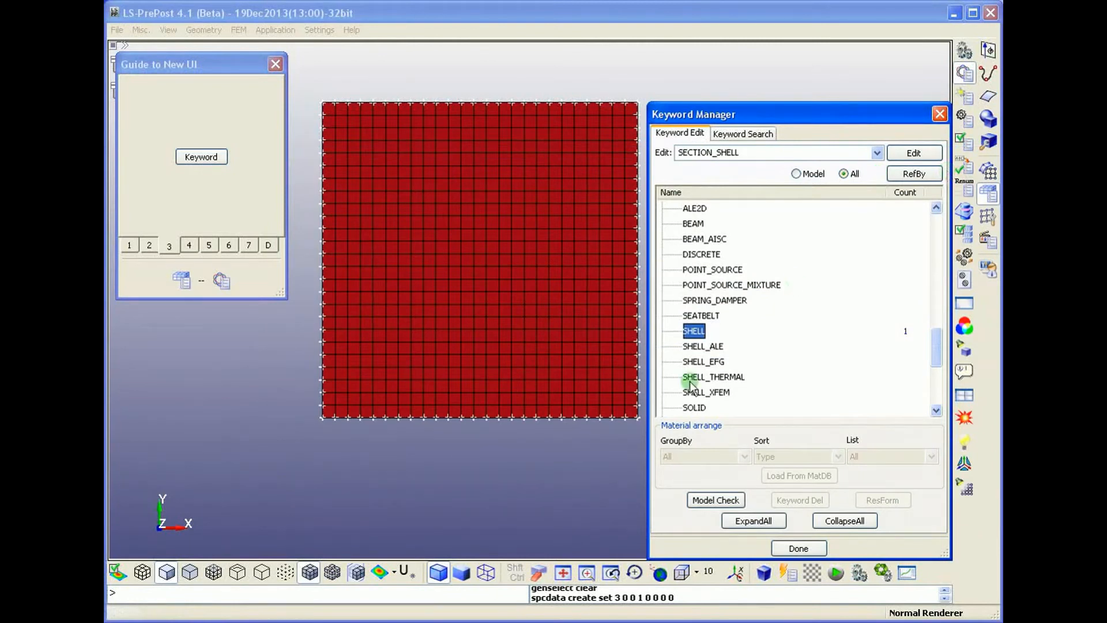
Collapse the SECTION keyword group and open the input form for the PART keyword under PART.
scroll(746, 263, "up", 4)
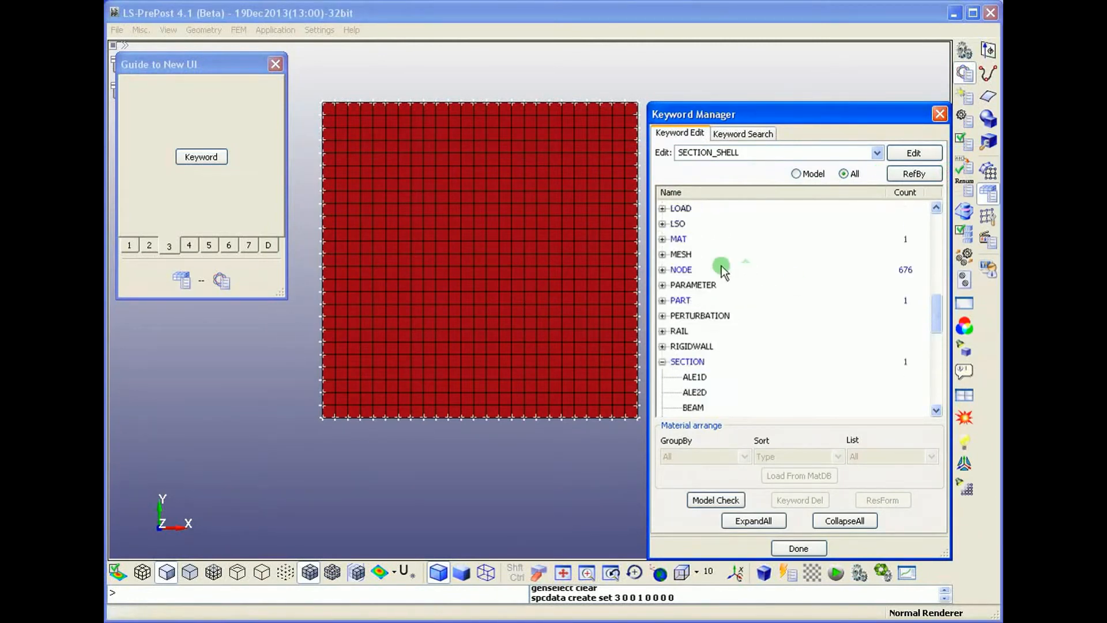
left_click(663, 362)
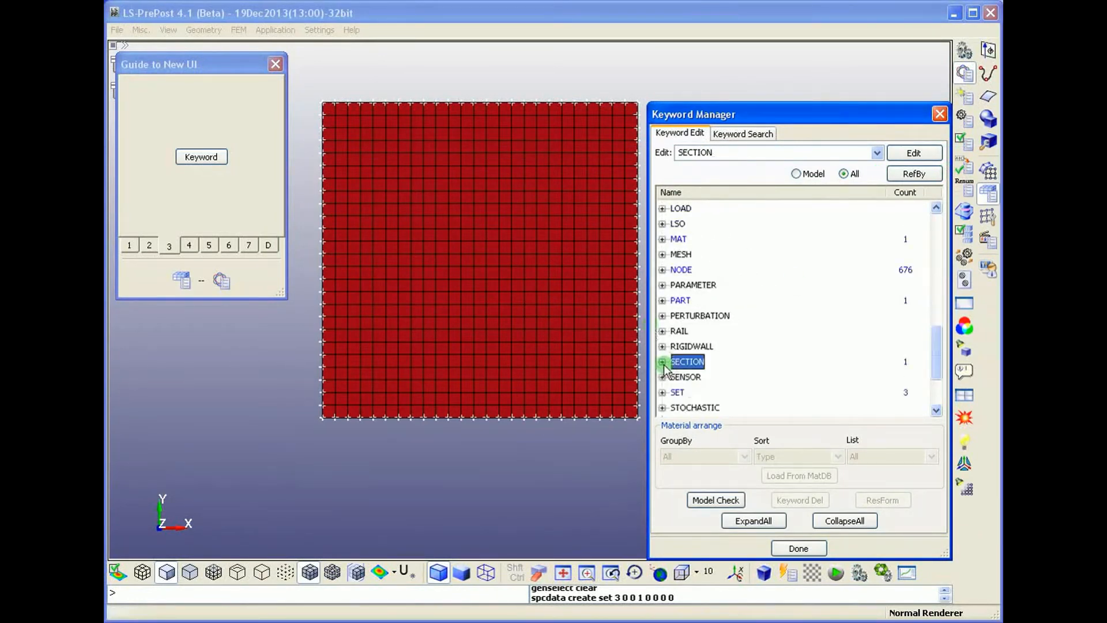
left_click(663, 300)
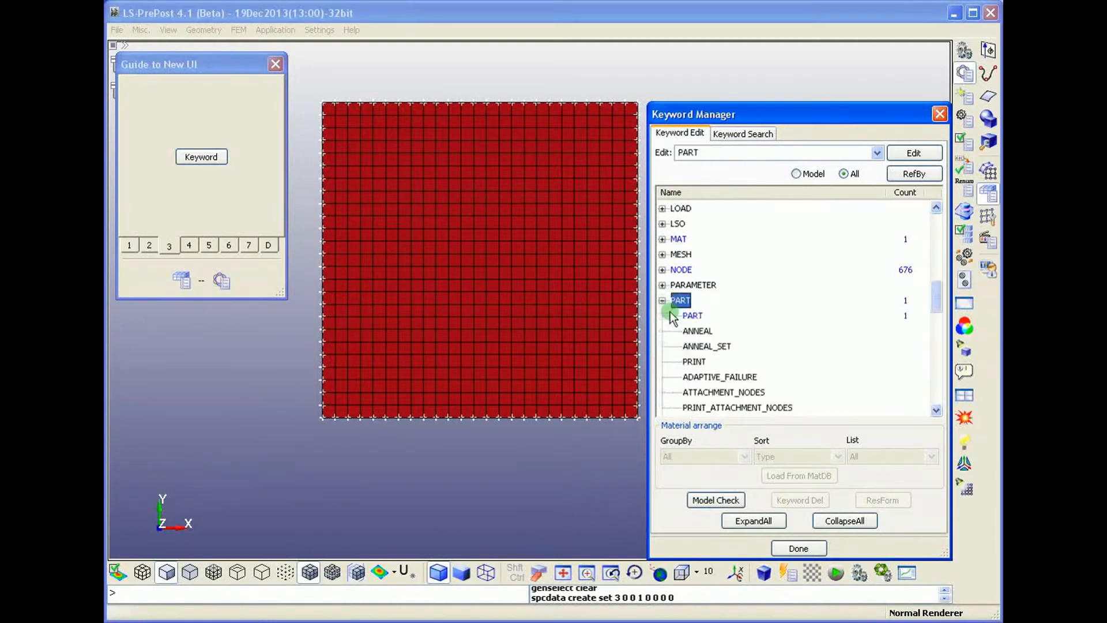
double_click(692, 316)
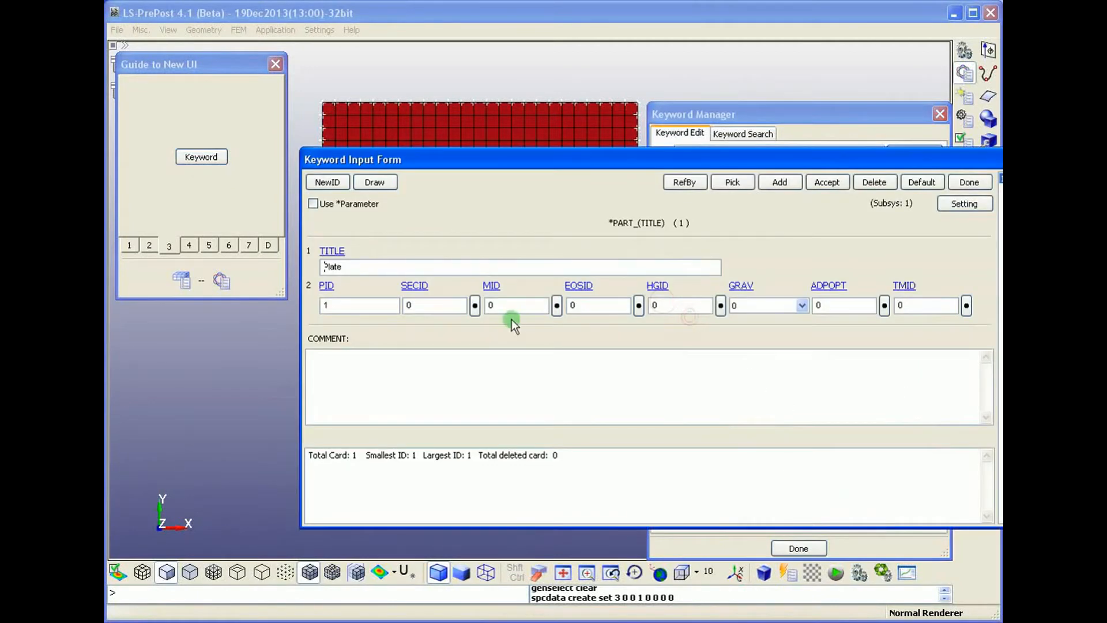
Link shell section 1 and plastic kinematic material 1 to the Plate part, accept the changes and close the form.
left_click(474, 306)
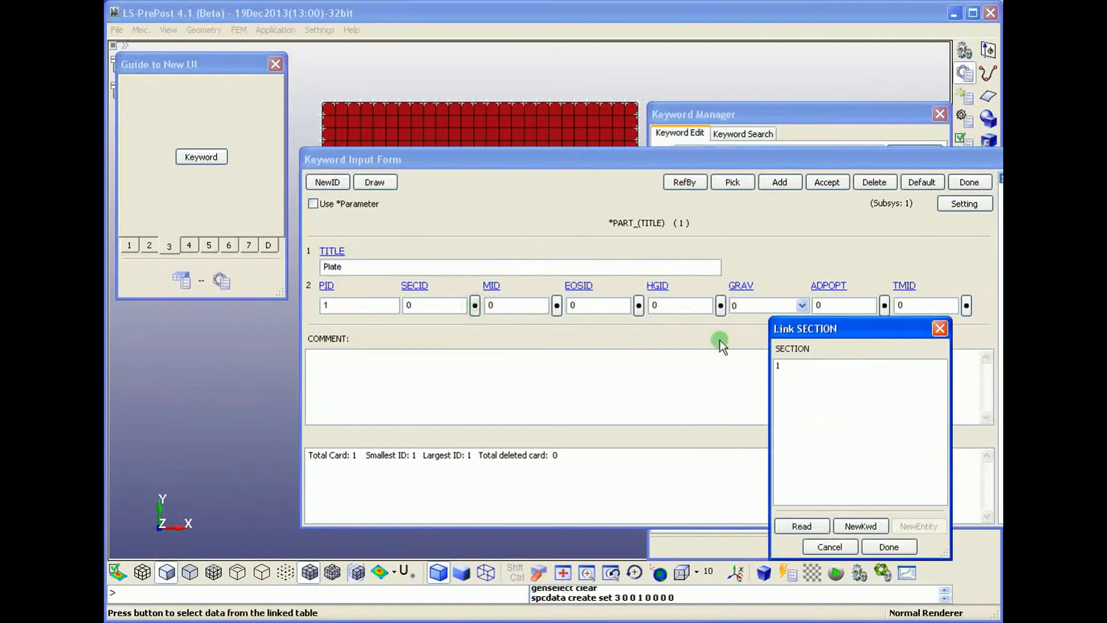
left_click(778, 365)
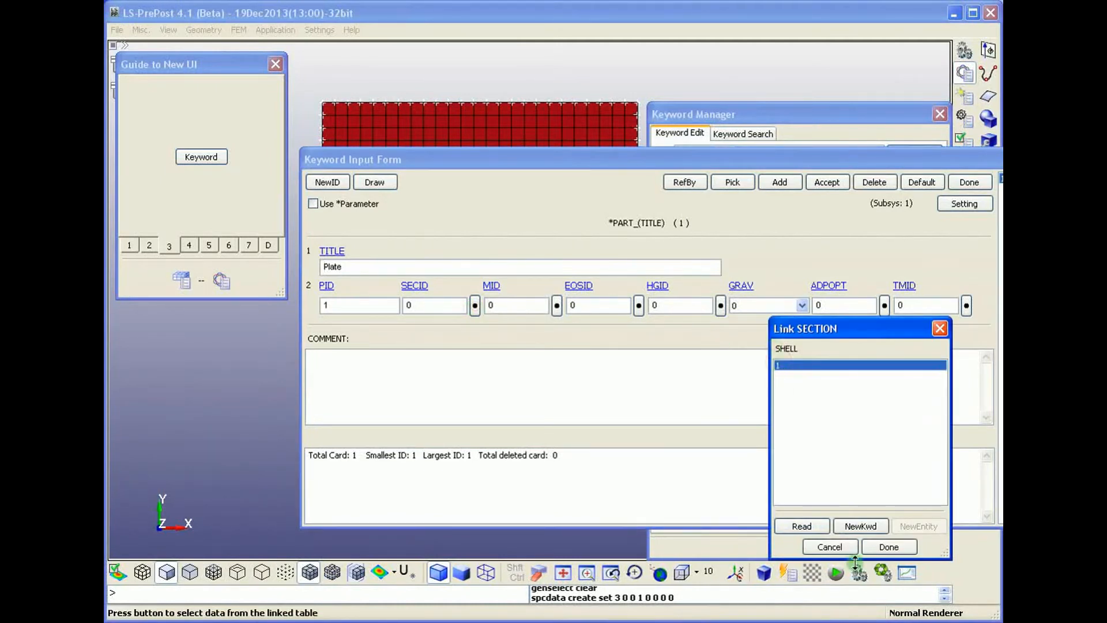
left_click(885, 548)
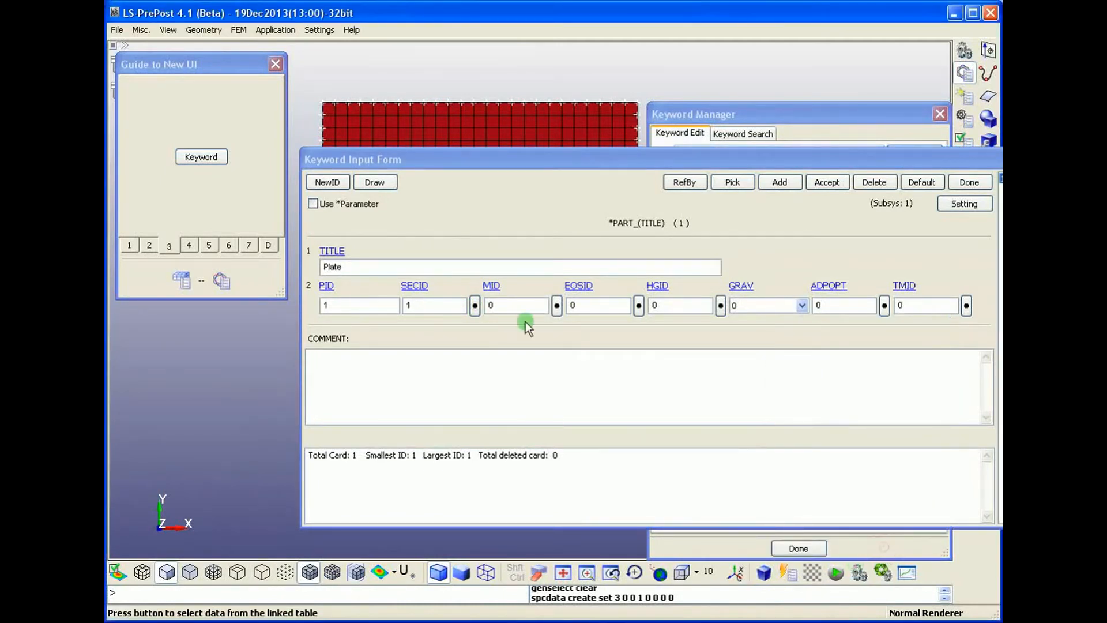
left_click(557, 305)
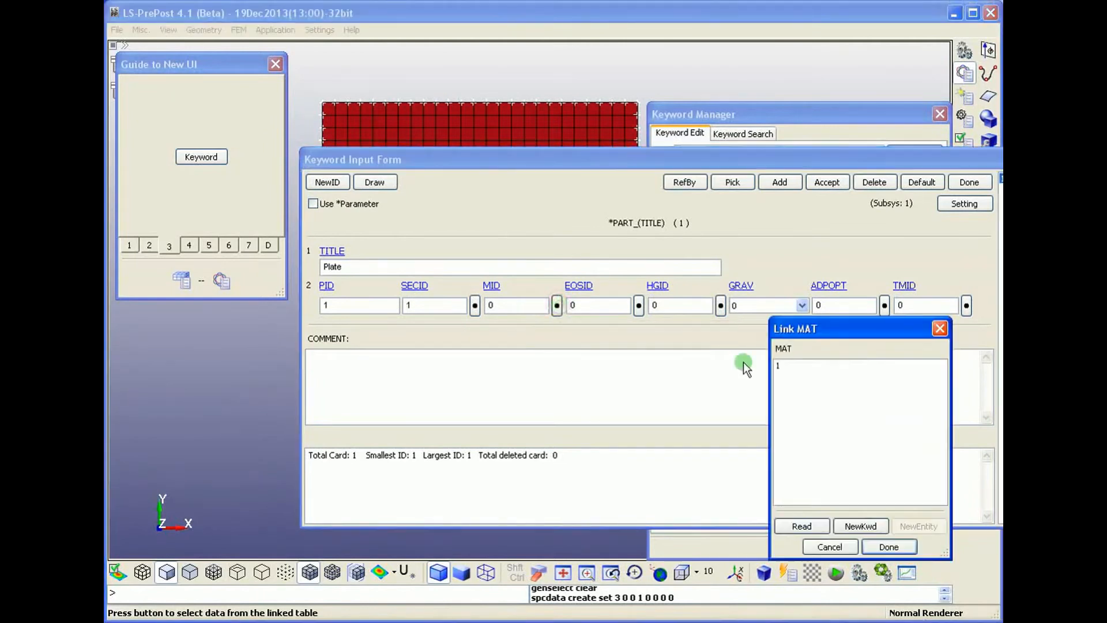
left_click(802, 366)
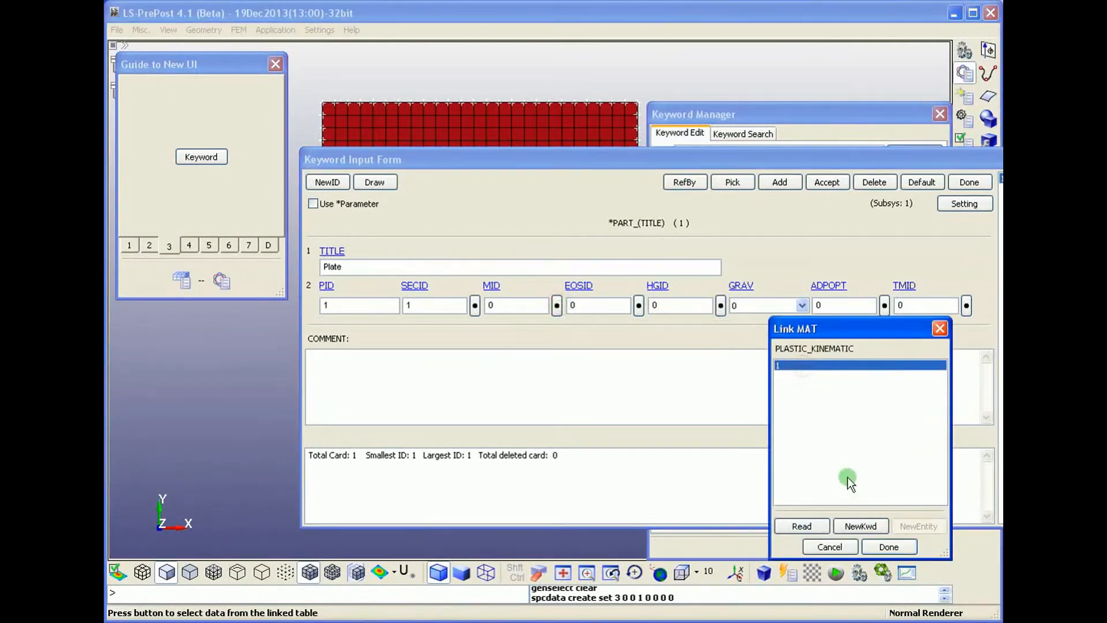
left_click(885, 545)
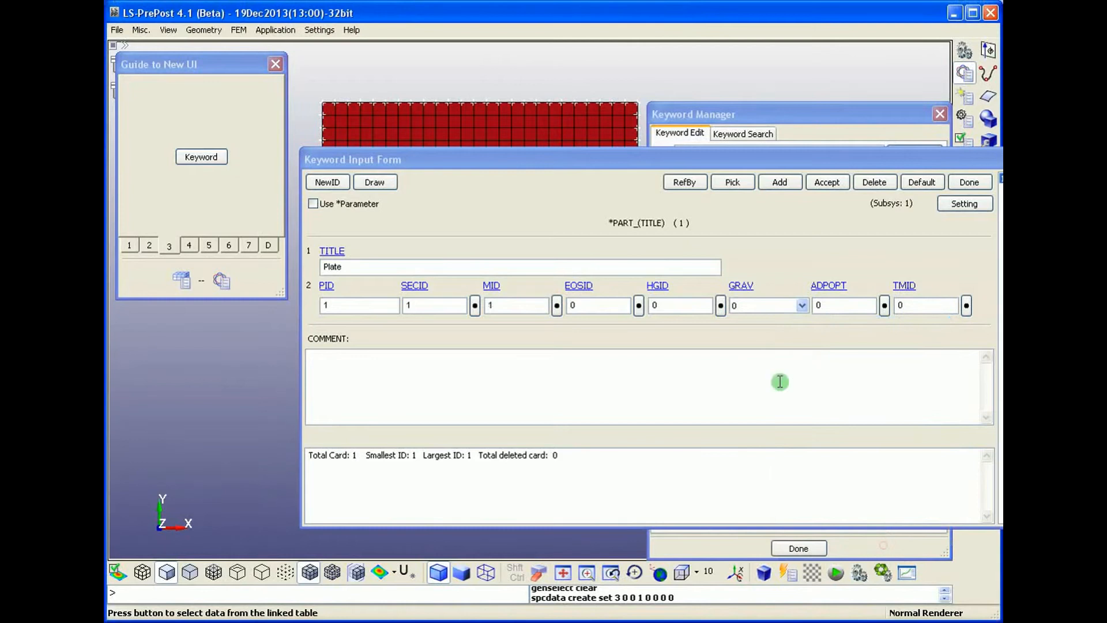
left_click(820, 185)
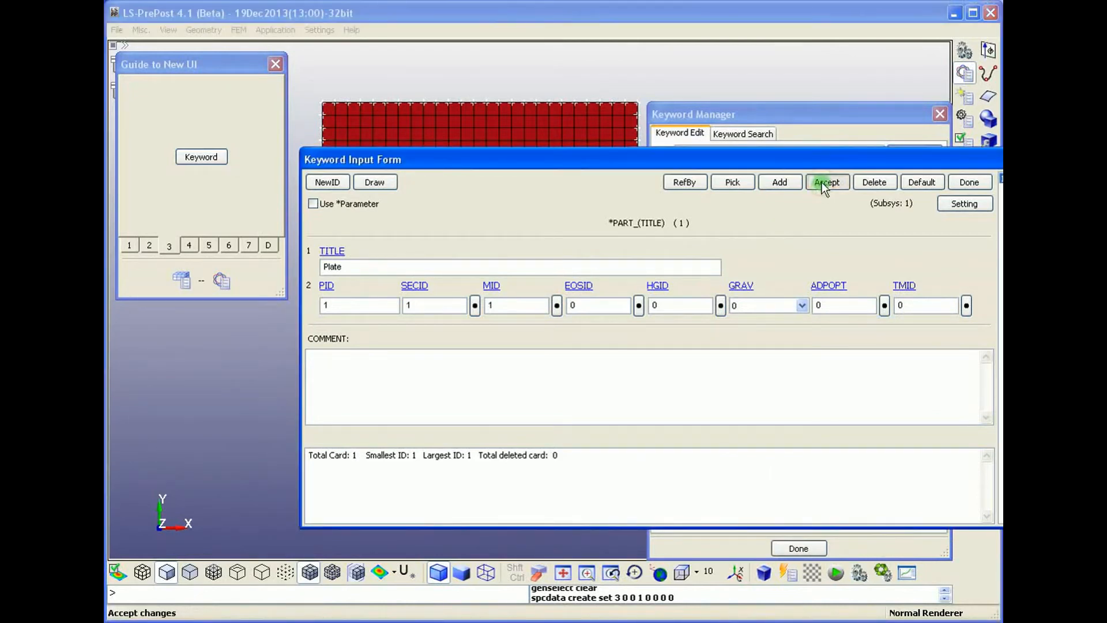
left_click(972, 182)
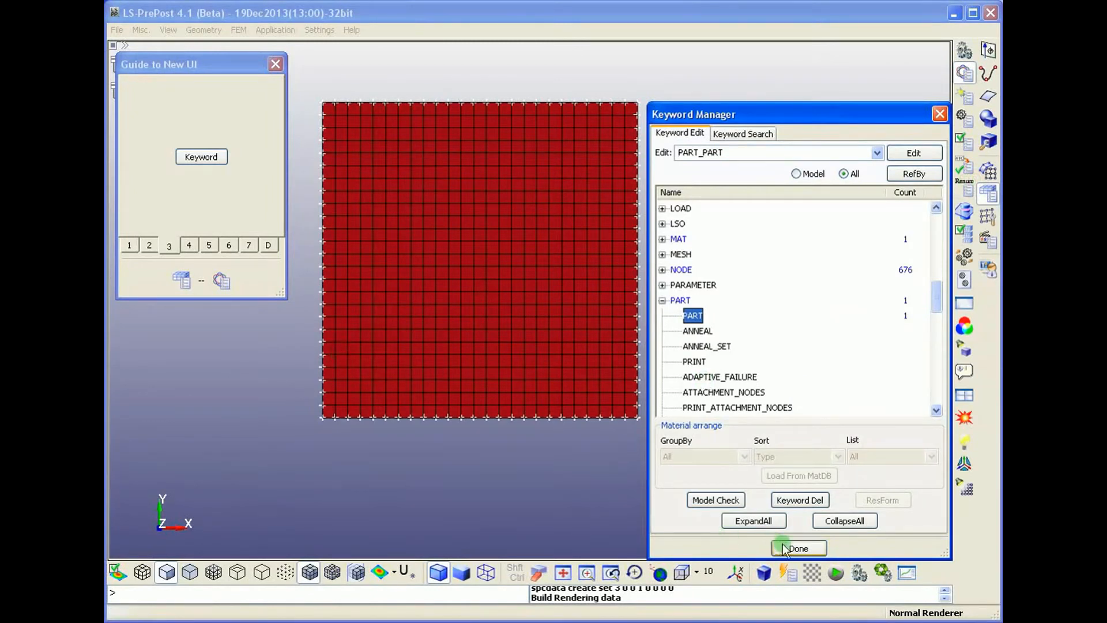
Create a *SET_SEGM segment set with ID 1 from all segments of the plate, picked by part.
left_click(207, 245)
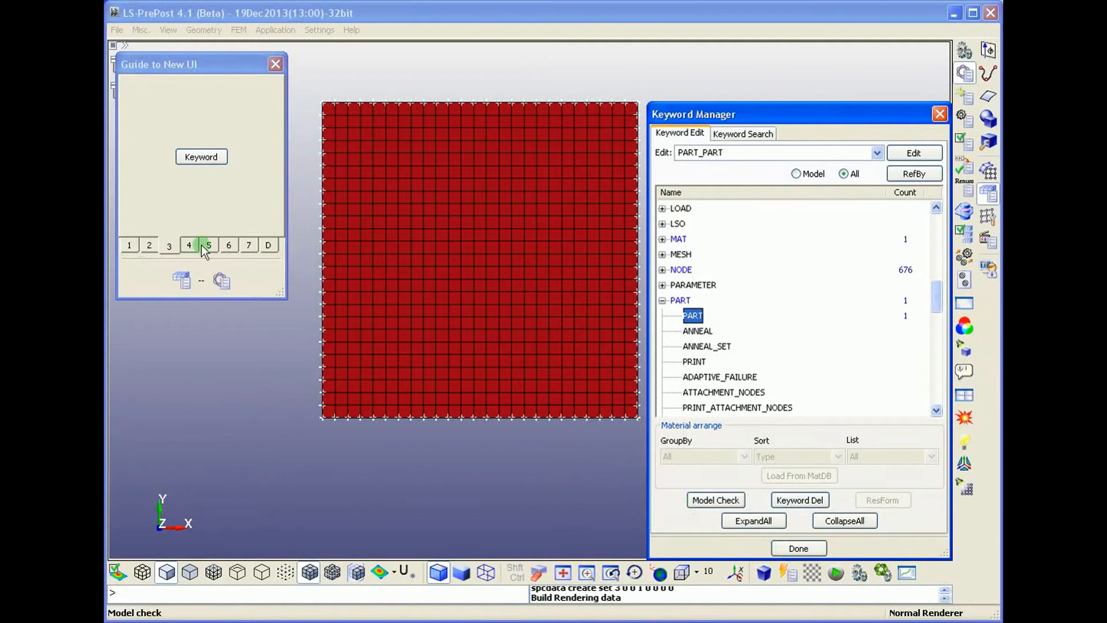
left_click(154, 228)
left_click(157, 232)
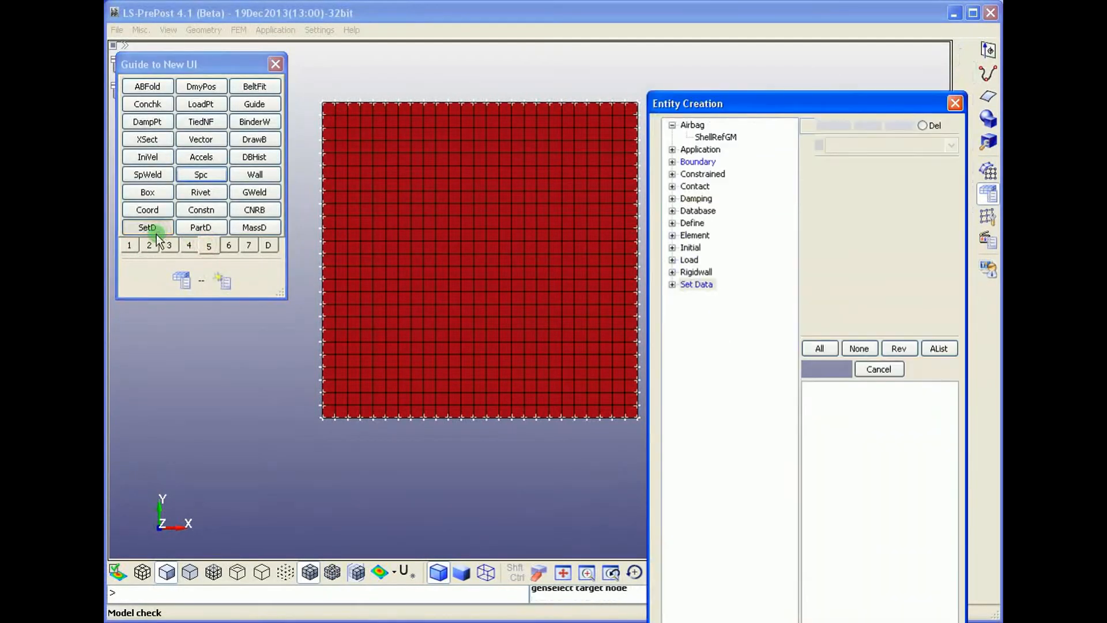
left_click(670, 284)
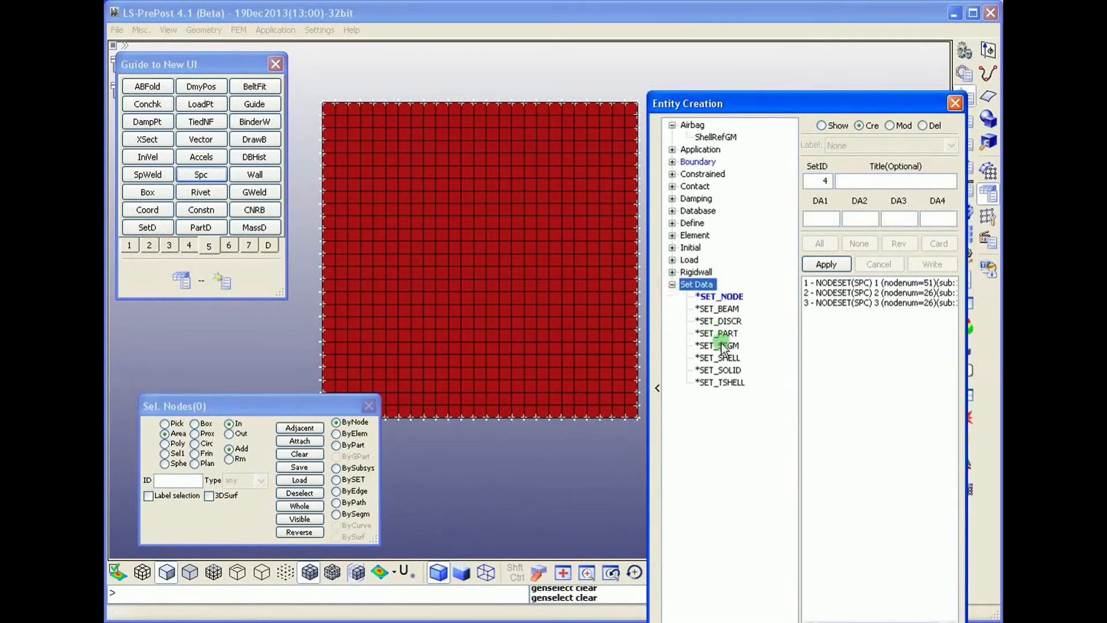
left_click(722, 346)
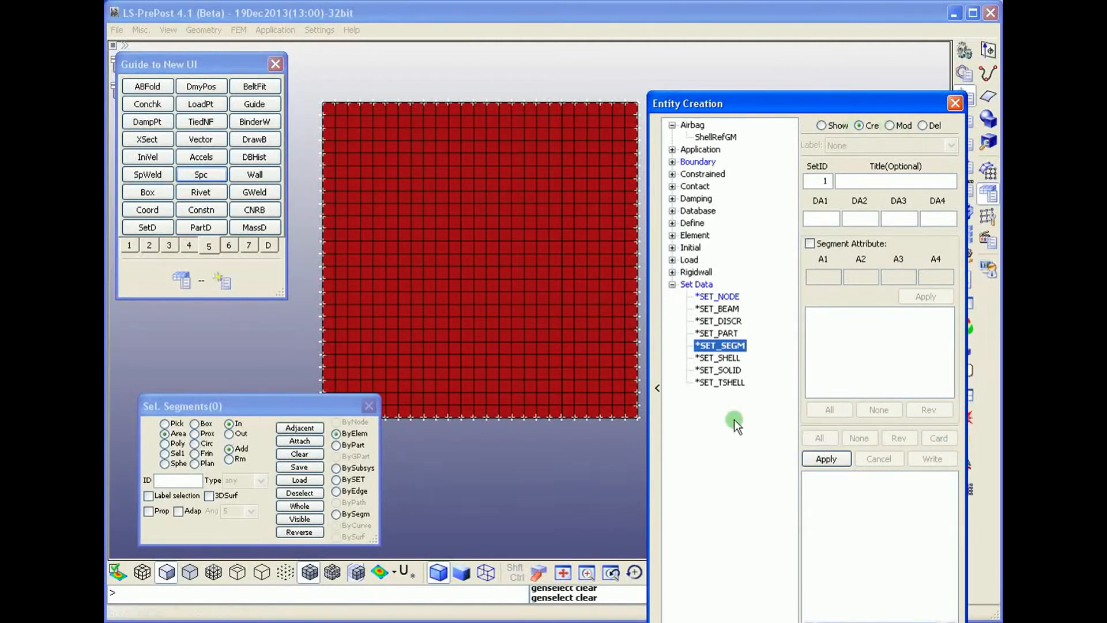
left_click(165, 424)
left_click(336, 445)
left_click(524, 301)
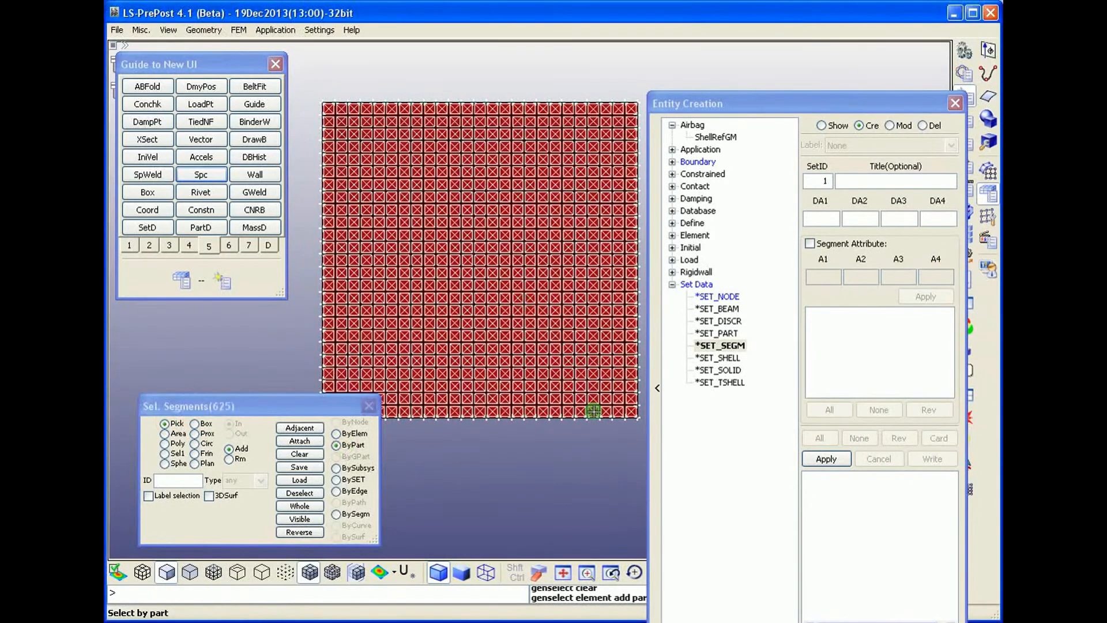
left_click(826, 459)
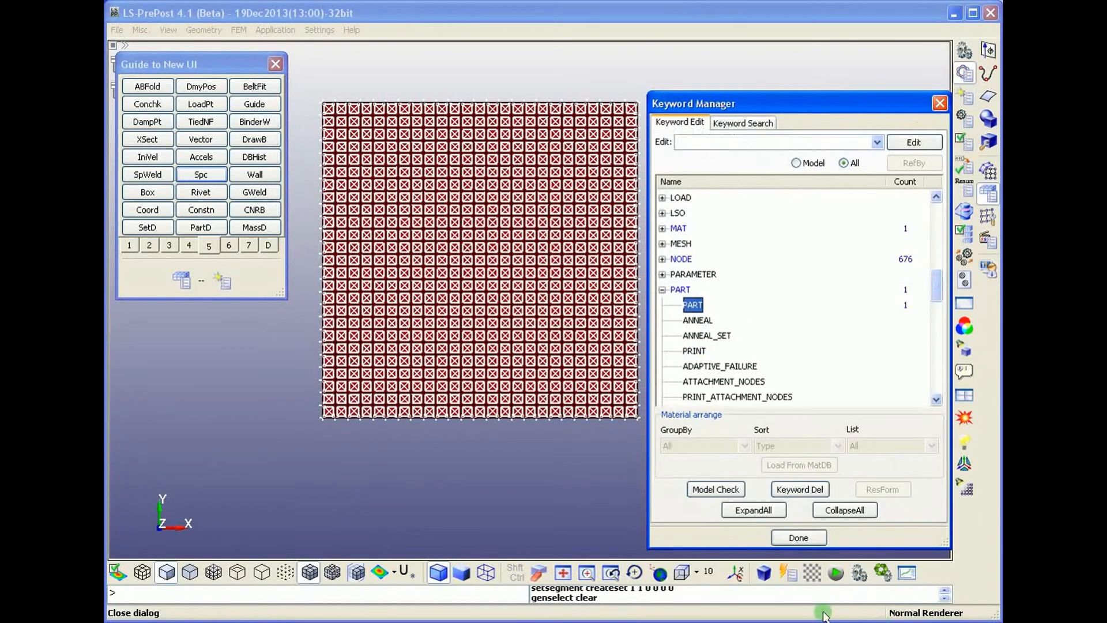
Collapse the PART keyword group and open the input form for the BLAST_ENHANCED keyword under LOAD.
left_click(663, 289)
left_click(680, 290)
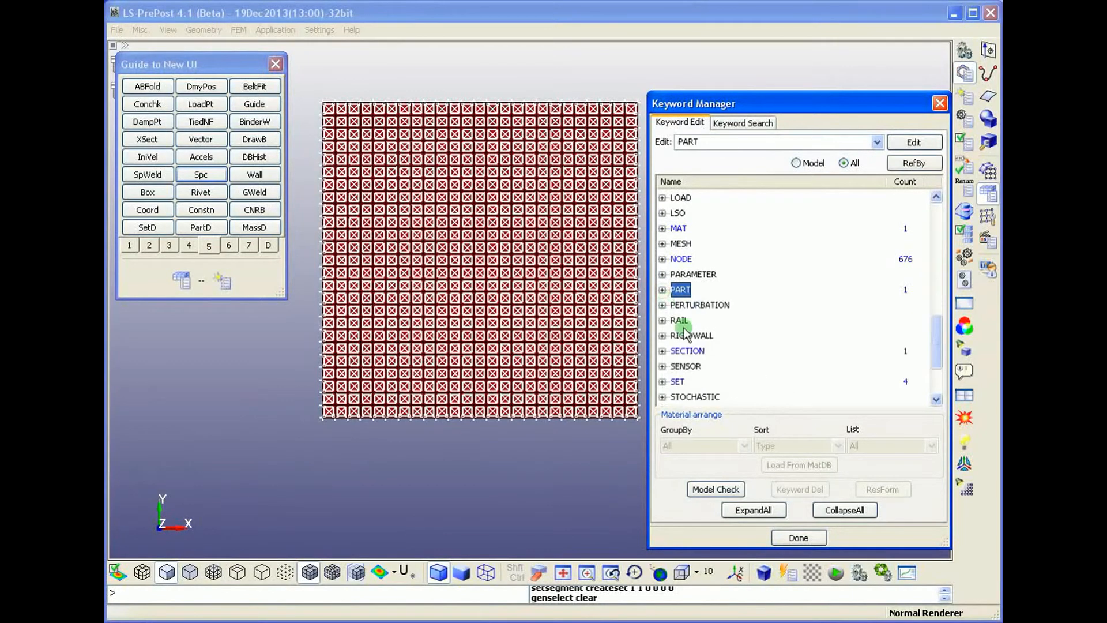
scroll(686, 338, "down", 2)
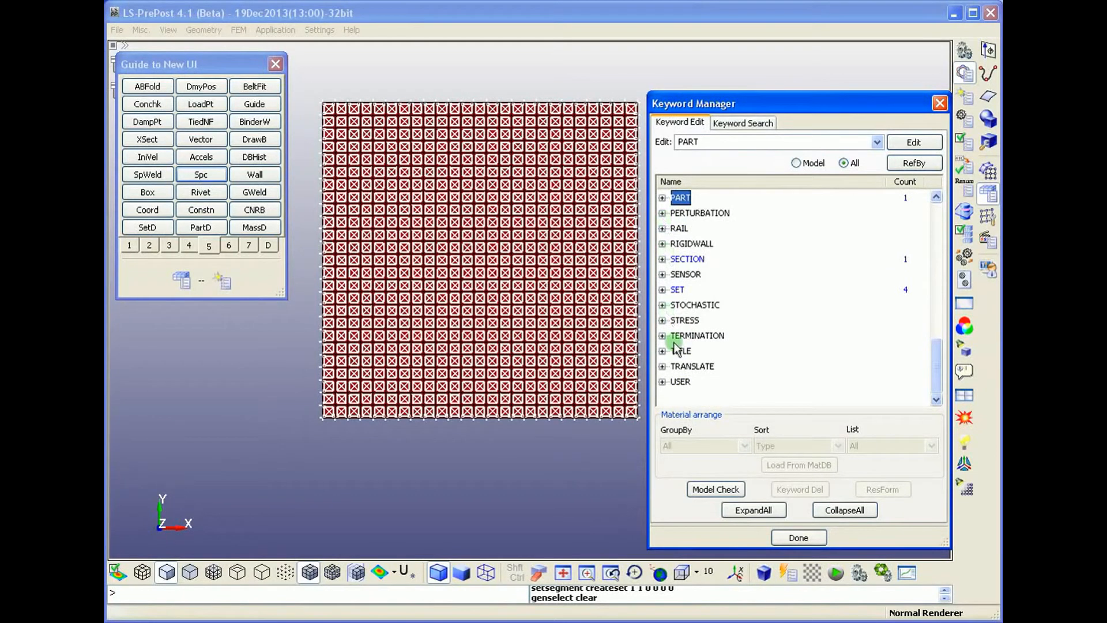
scroll(674, 338, "up", 2)
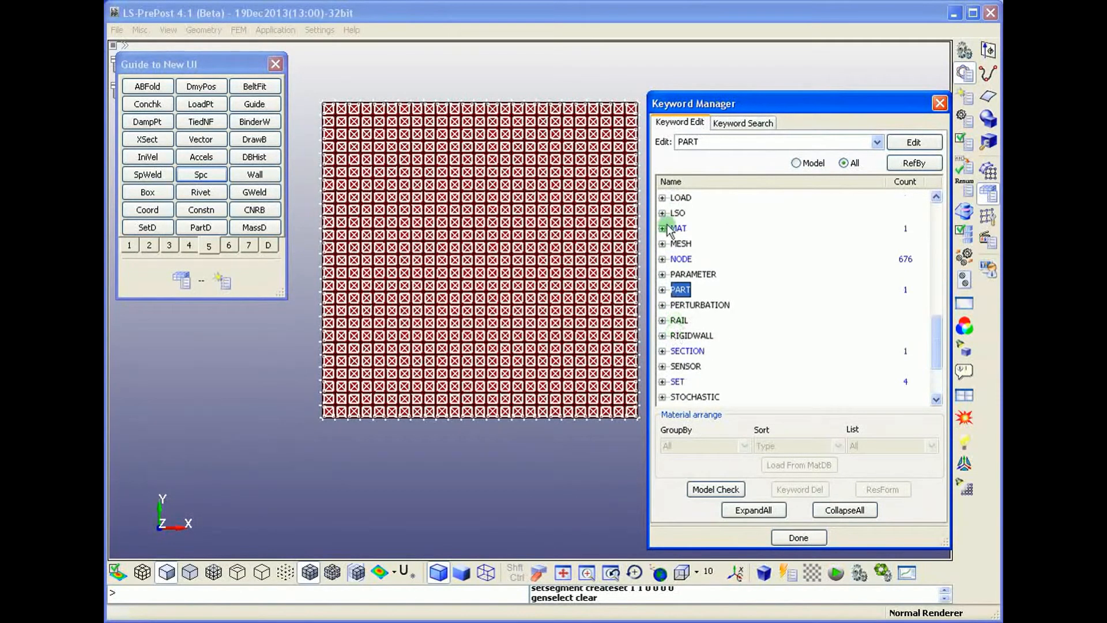
left_click(662, 197)
left_click(680, 197)
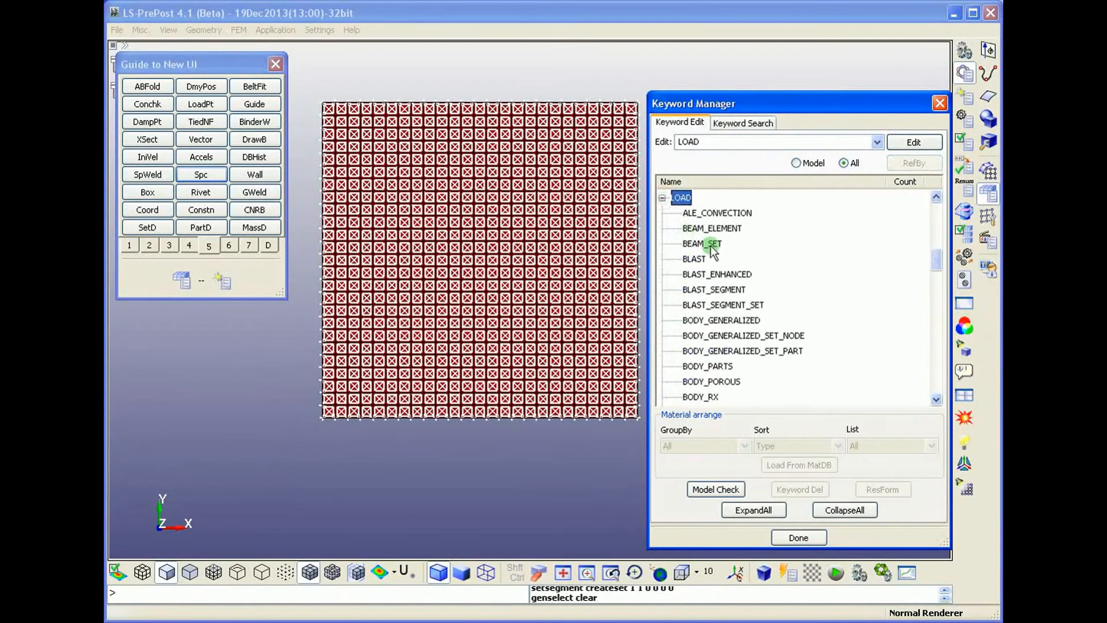
double_click(723, 275)
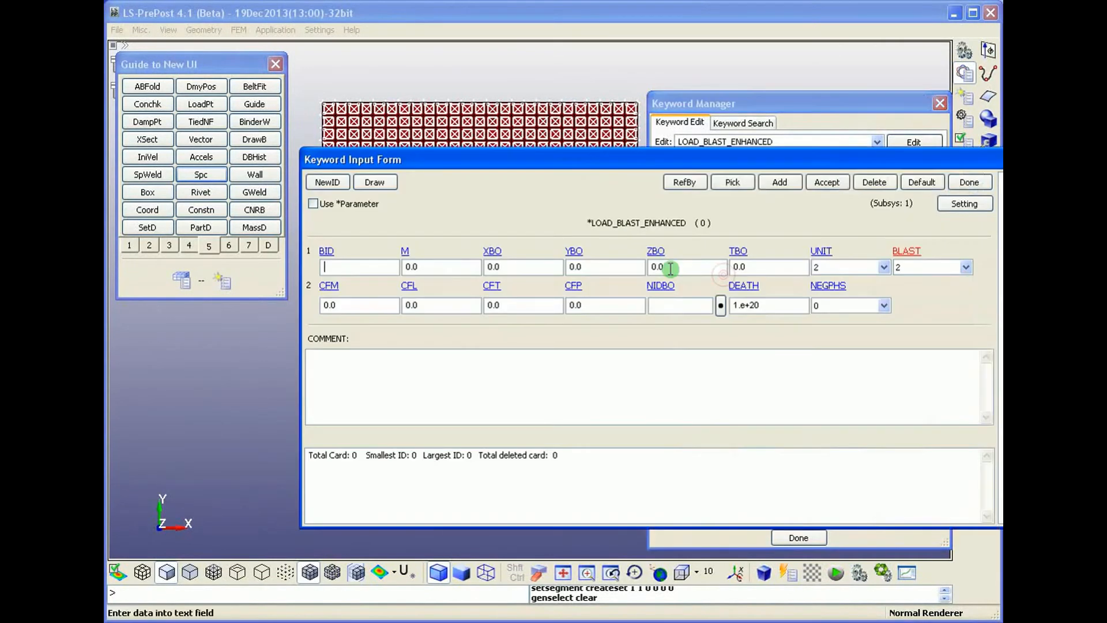
Give the enhanced blast load a new ID and set its equivalent TNT mass M to 10.
left_click(327, 182)
left_click(435, 269)
left_click_drag(435, 269, 354, 272)
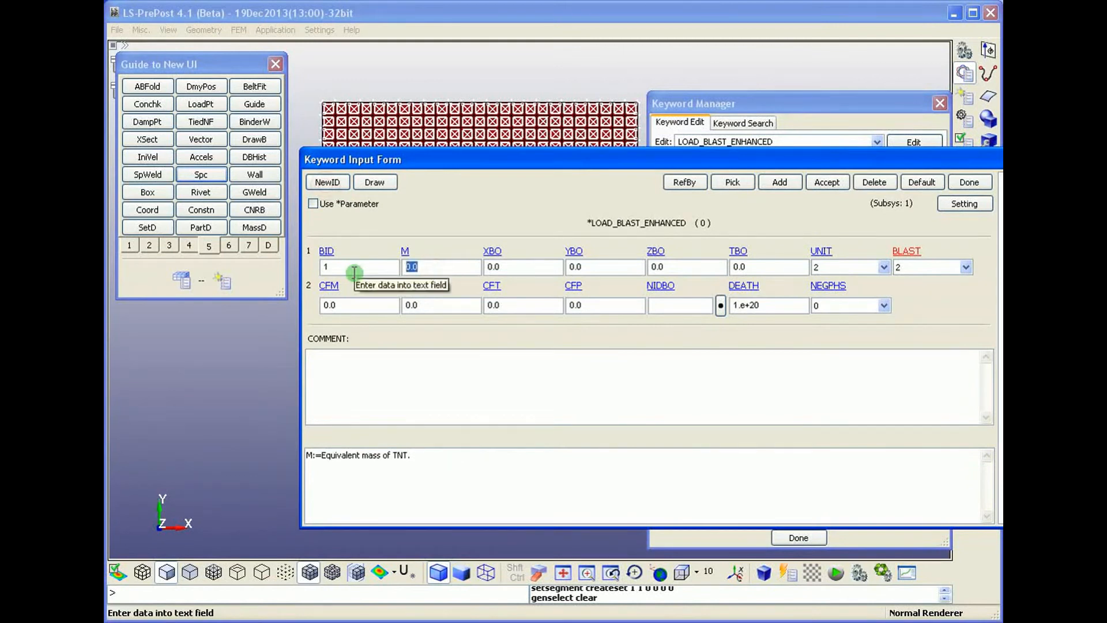
type("10")
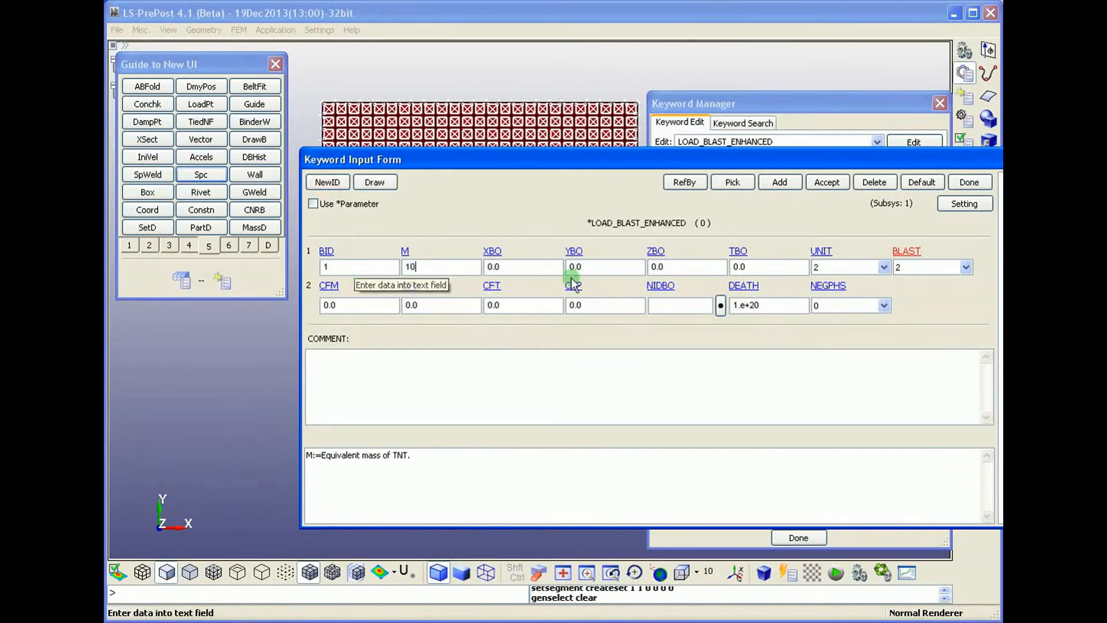
Check the UNIT and BLAST option descriptions, keep both at 2, then accept the blast load and close the form.
left_click(821, 250)
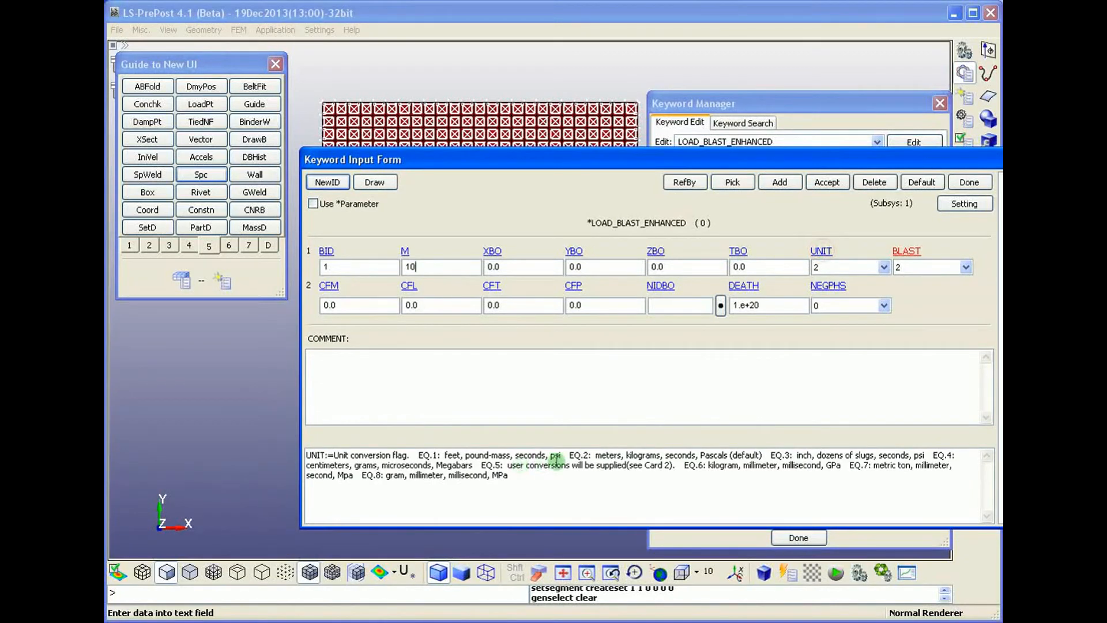
left_click_drag(564, 455, 764, 456)
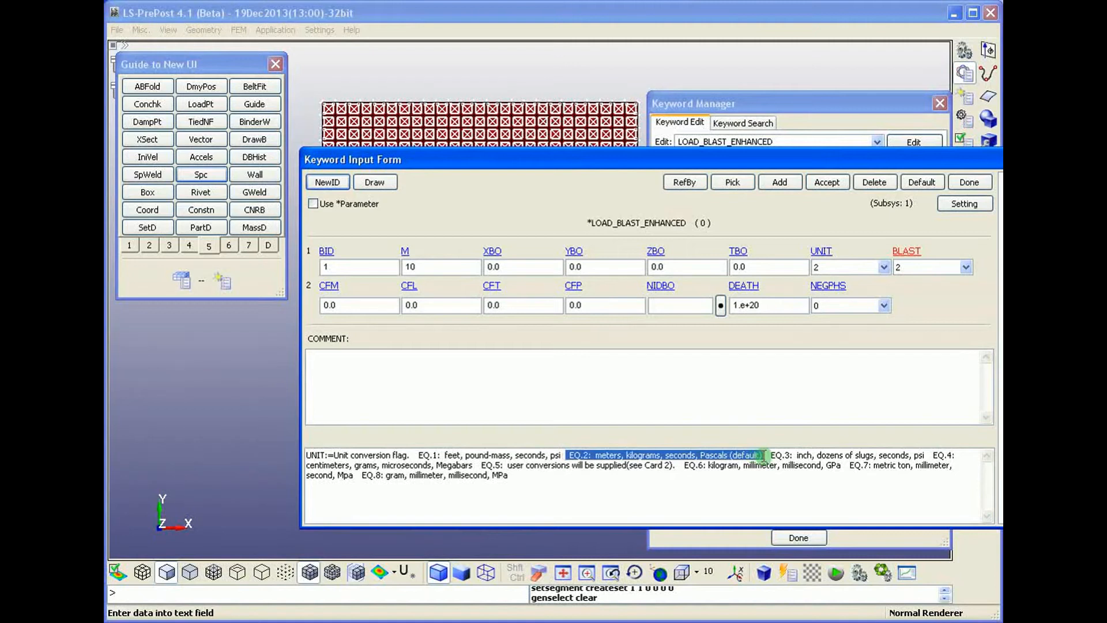
left_click(908, 253)
left_click(345, 468)
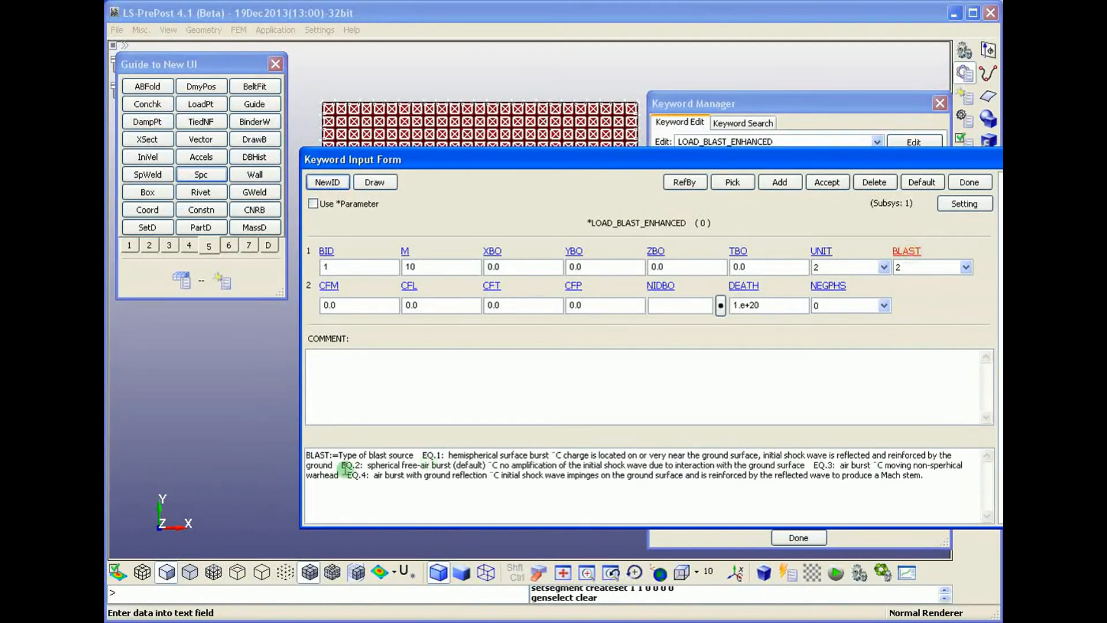
left_click_drag(344, 466, 485, 466)
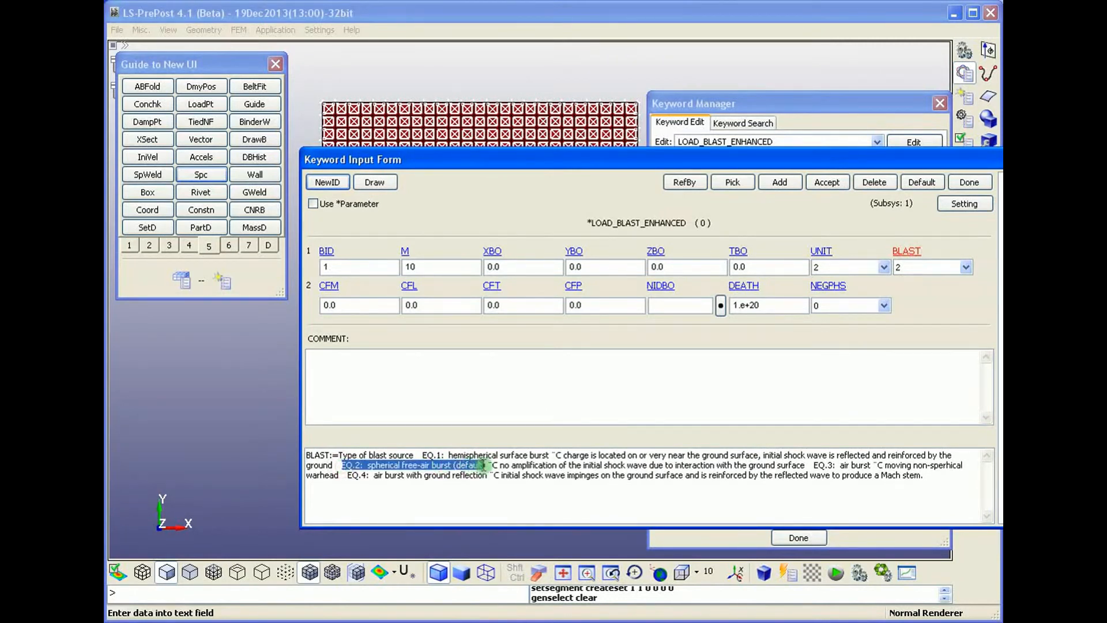
left_click(697, 496)
left_click(827, 182)
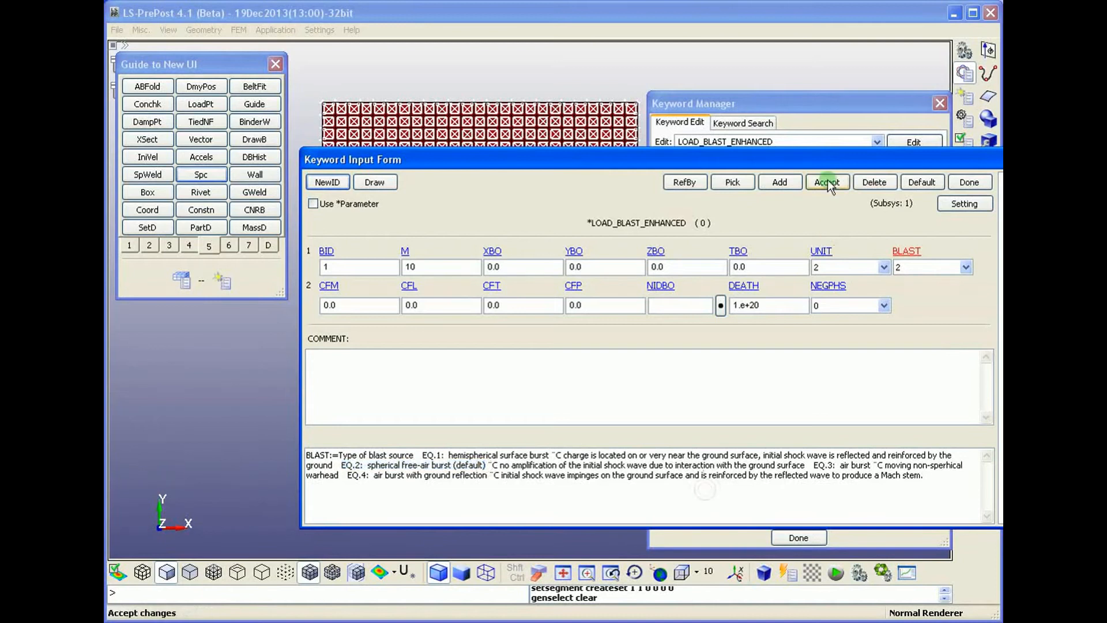
left_click(828, 181)
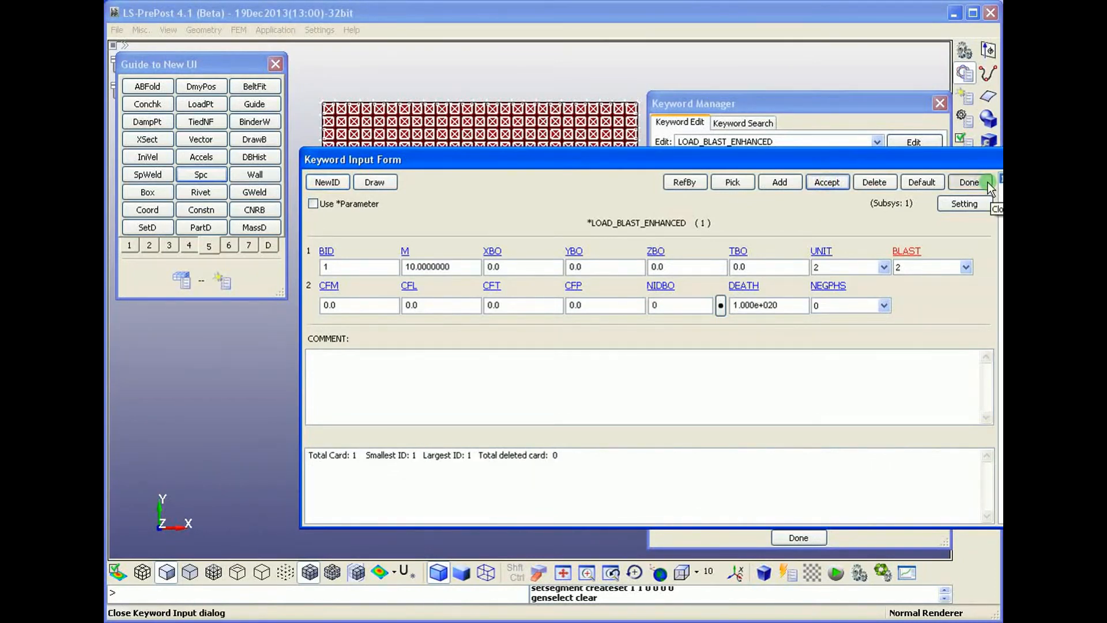
left_click(988, 182)
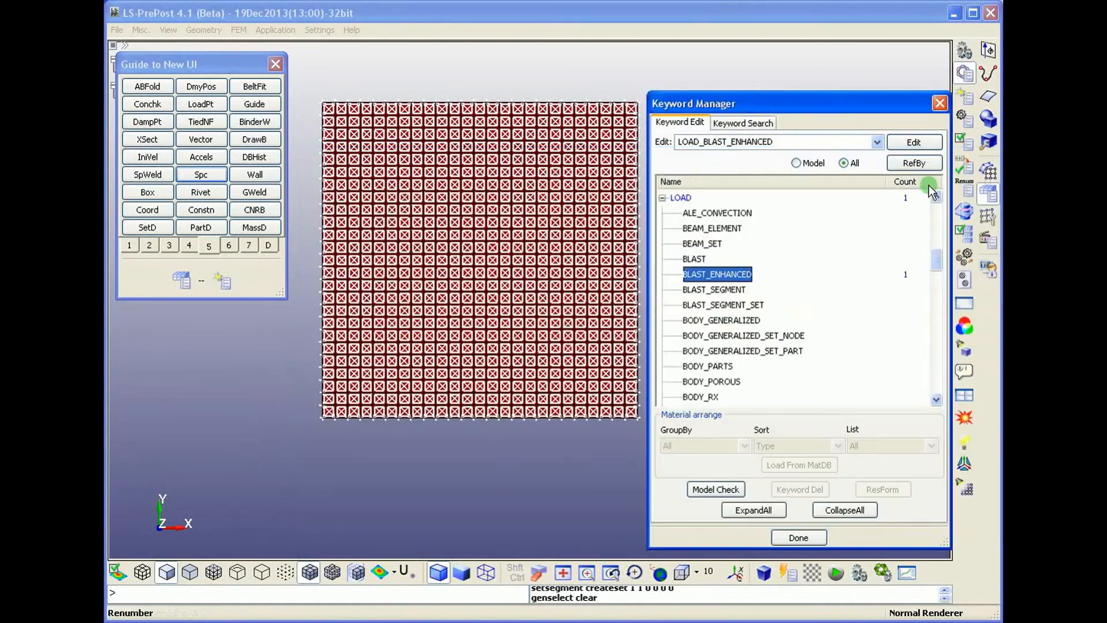
Open the input form for BLAST_SEGMENT_SET under LOAD and link BID to blast source 1.
left_click(719, 306)
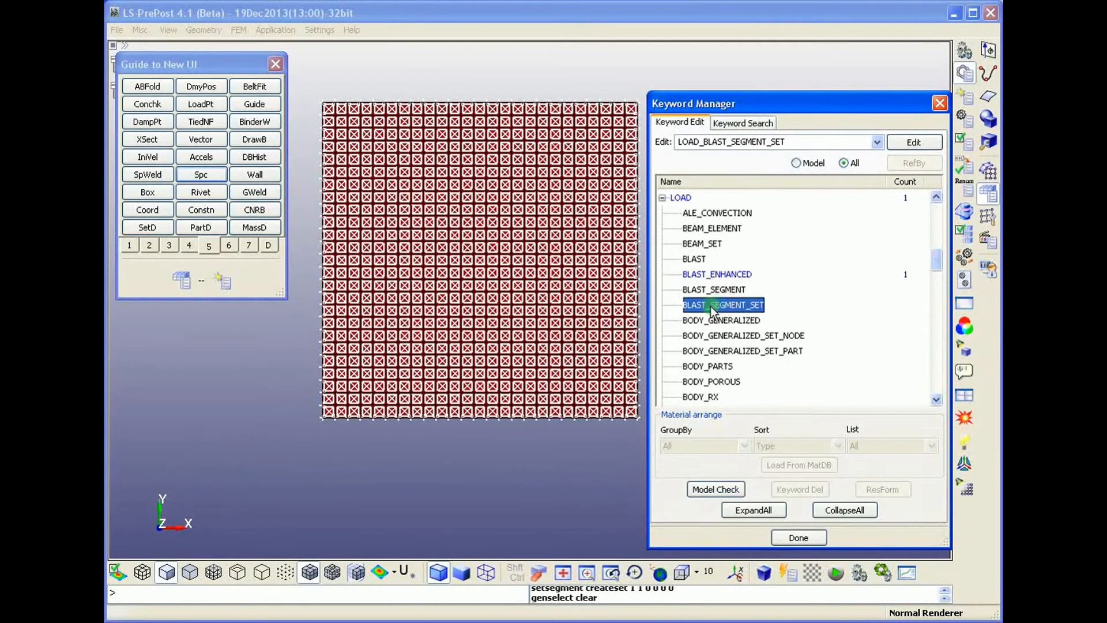
left_click(788, 291)
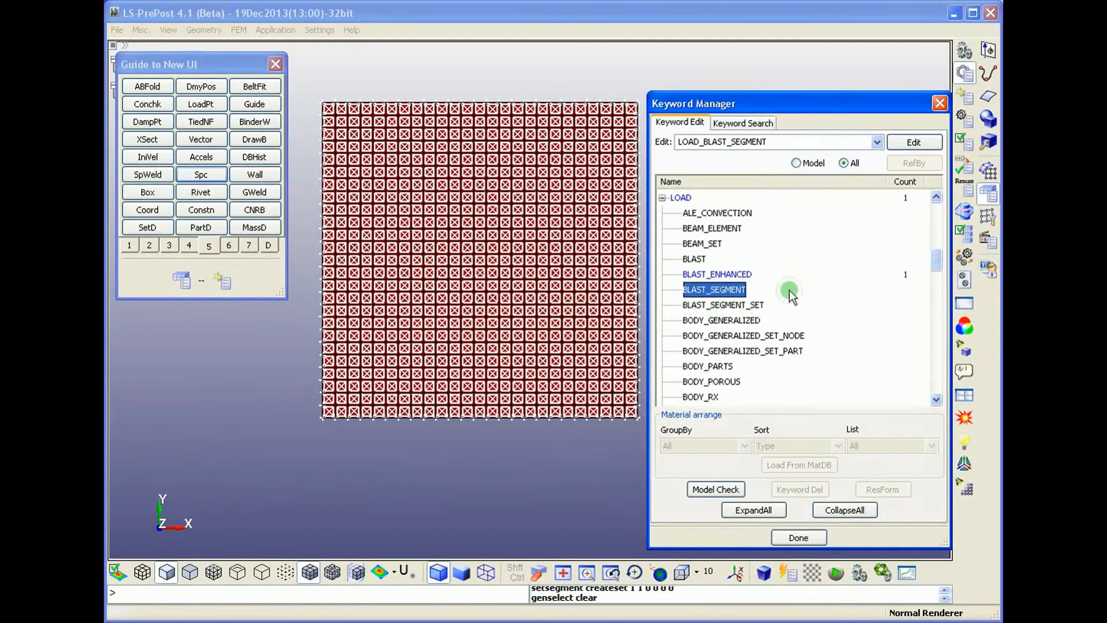
double_click(749, 306)
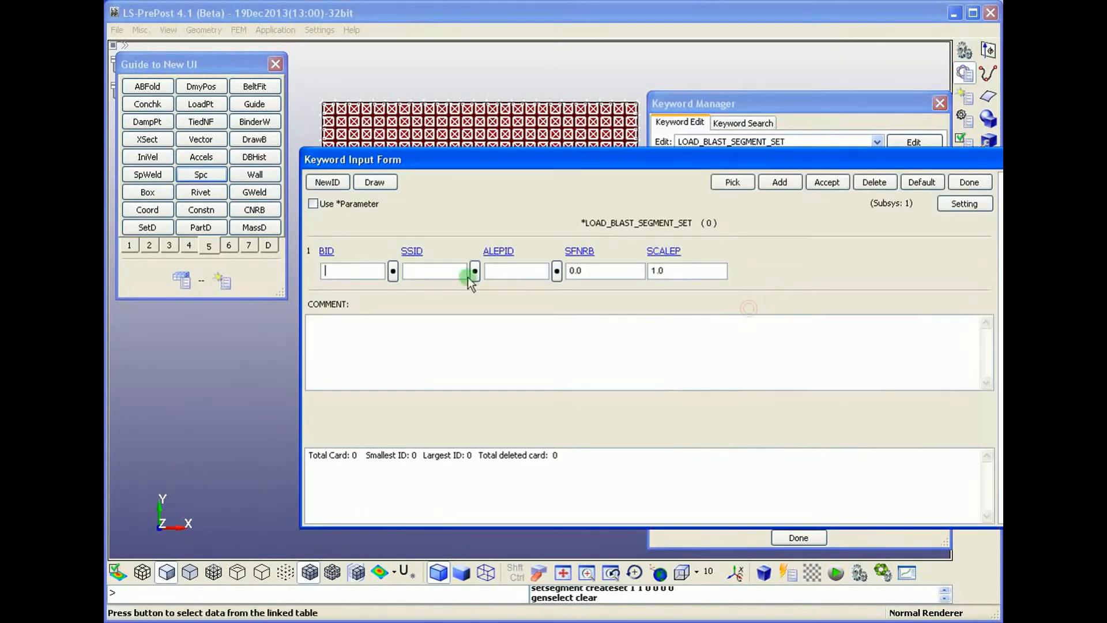
left_click(326, 182)
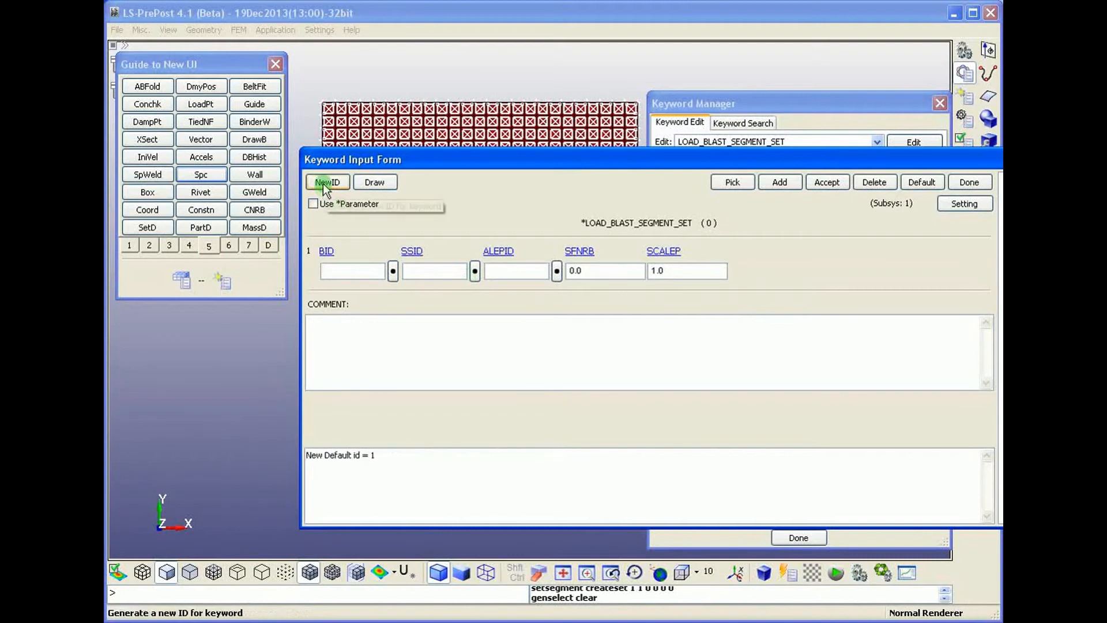
left_click(358, 271)
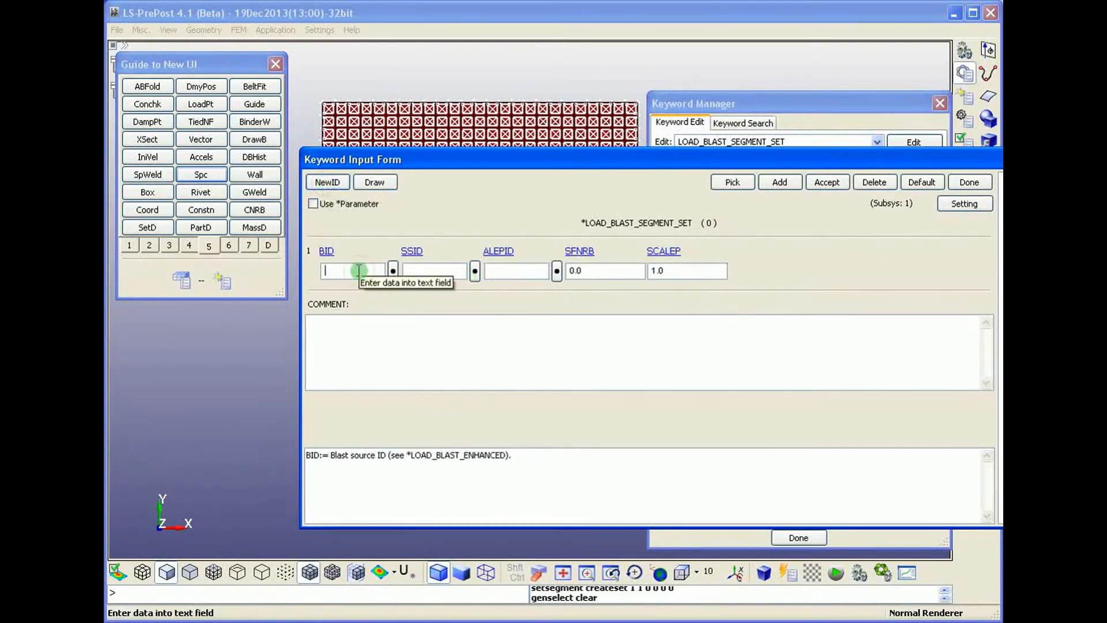
left_click(393, 272)
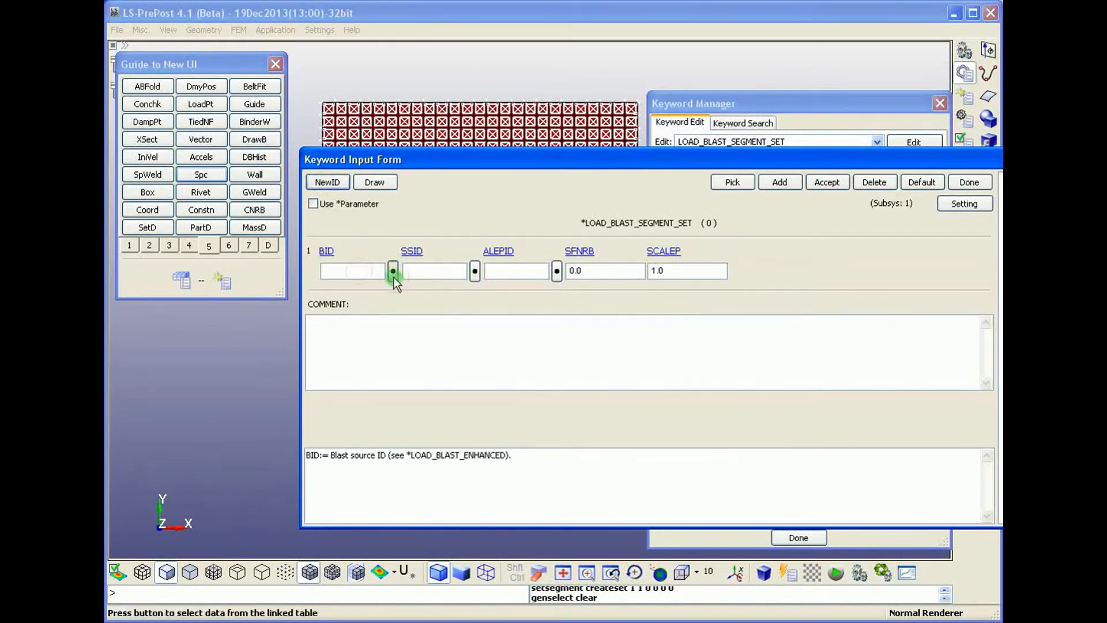
left_click(790, 369)
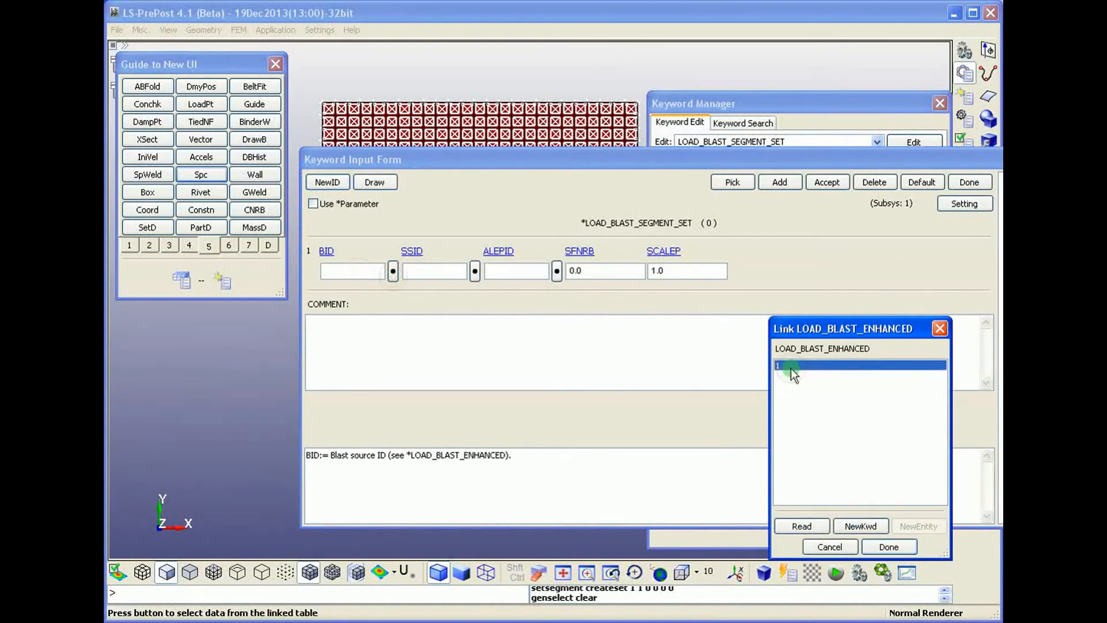
left_click(890, 548)
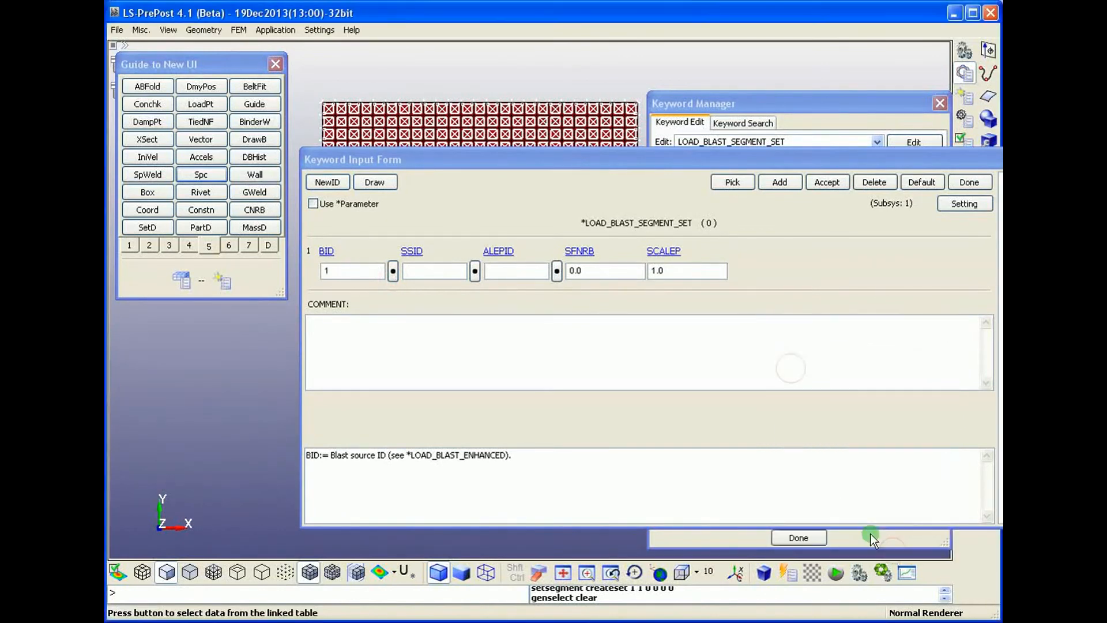
Link SSID to segment set 1, accept the blast segment set load and close the form.
left_click(475, 271)
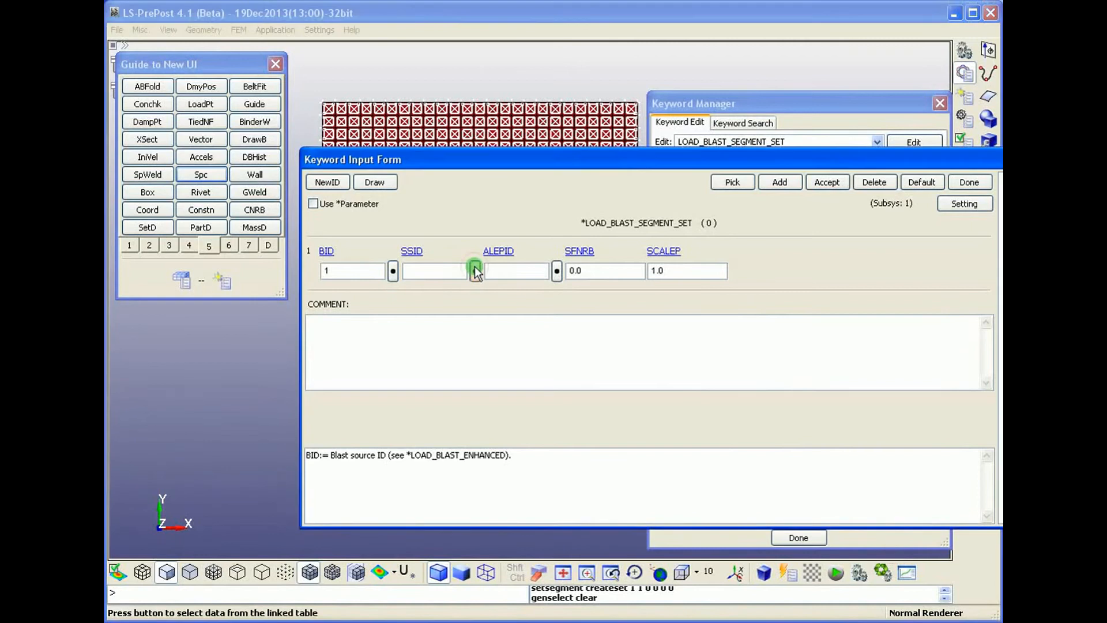
left_click(810, 365)
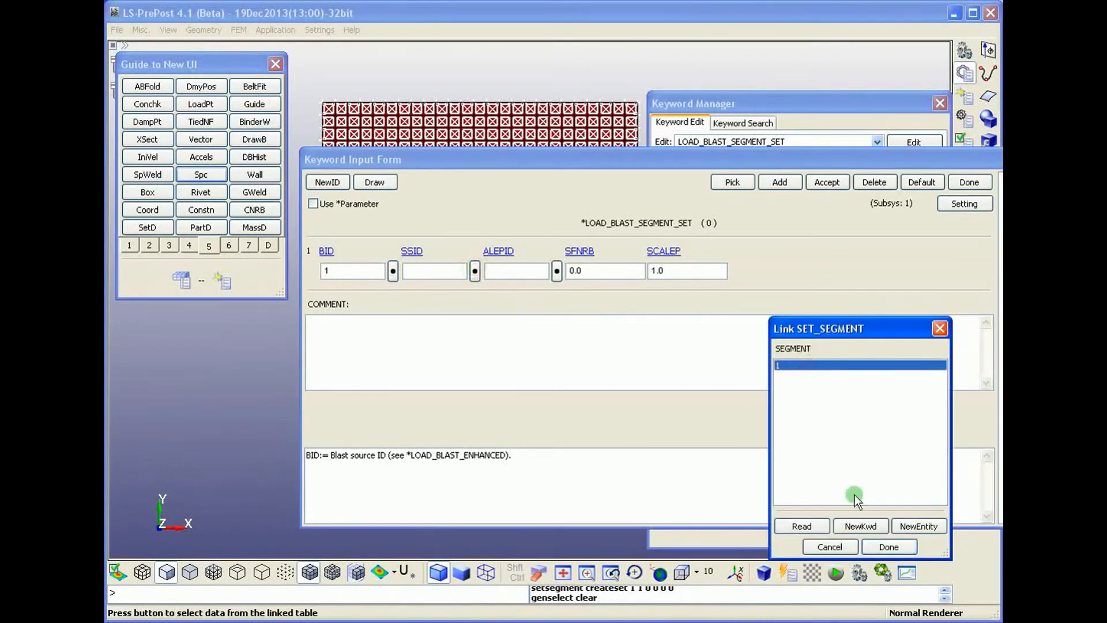
left_click(885, 548)
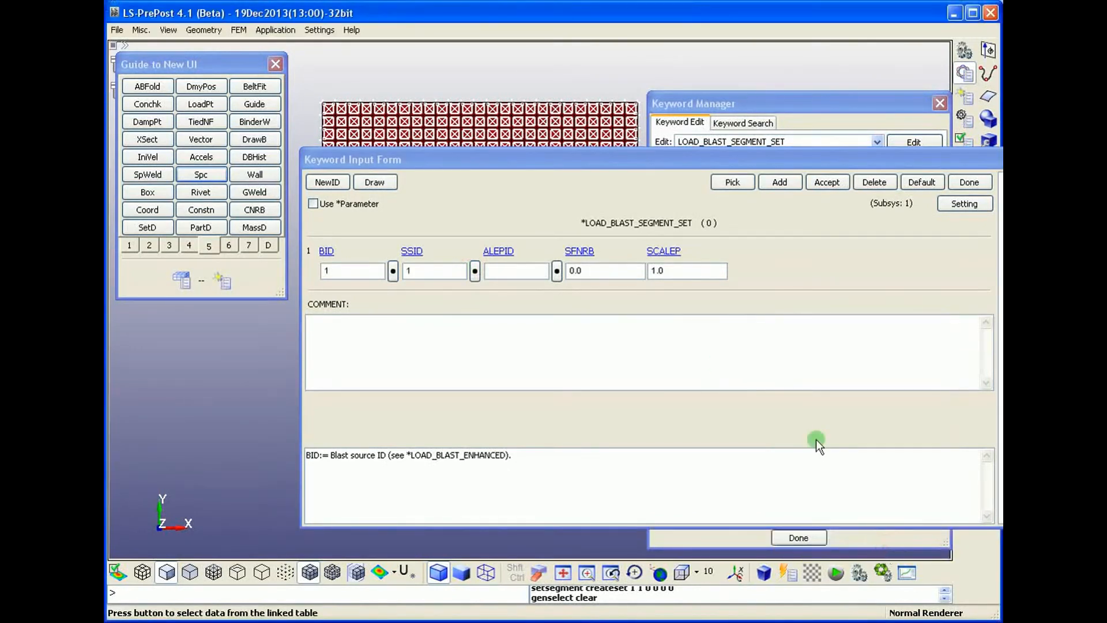
left_click(512, 272)
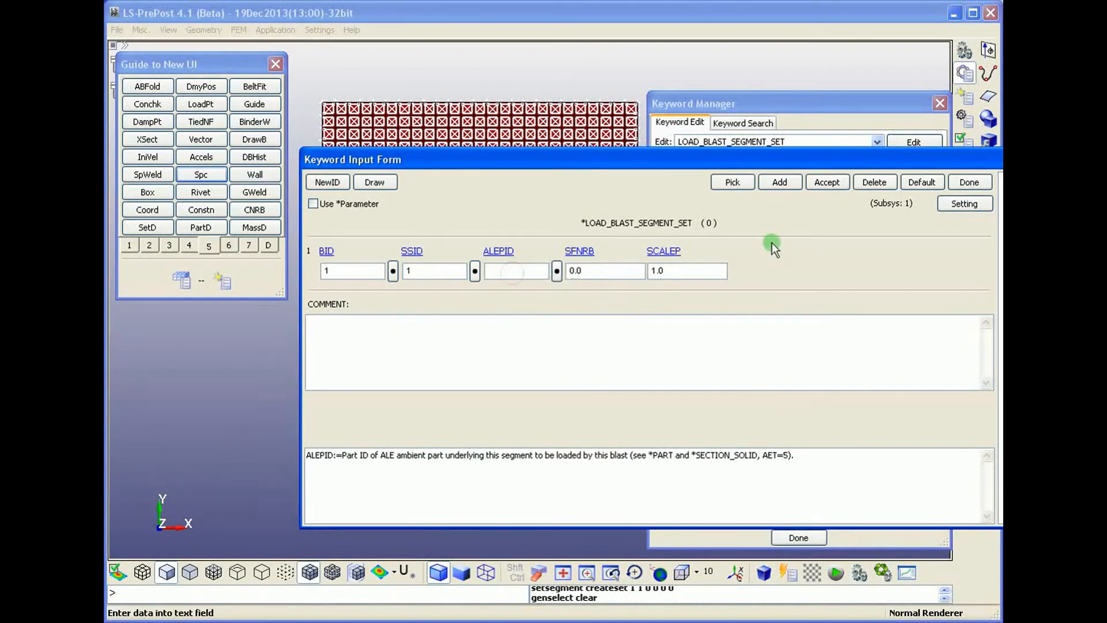
left_click(825, 183)
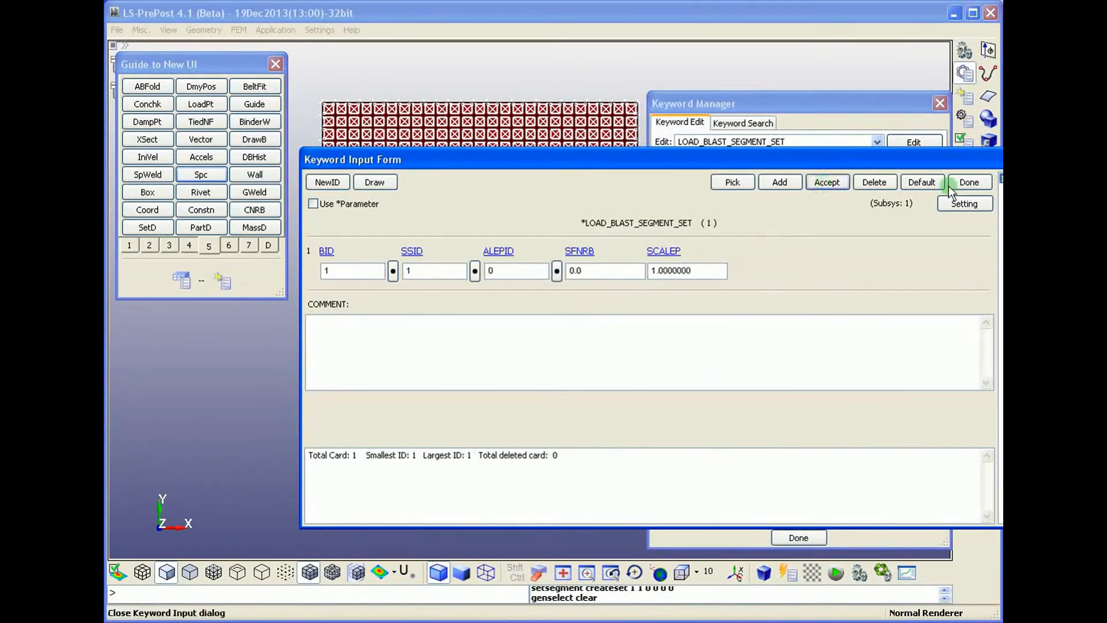
left_click(967, 182)
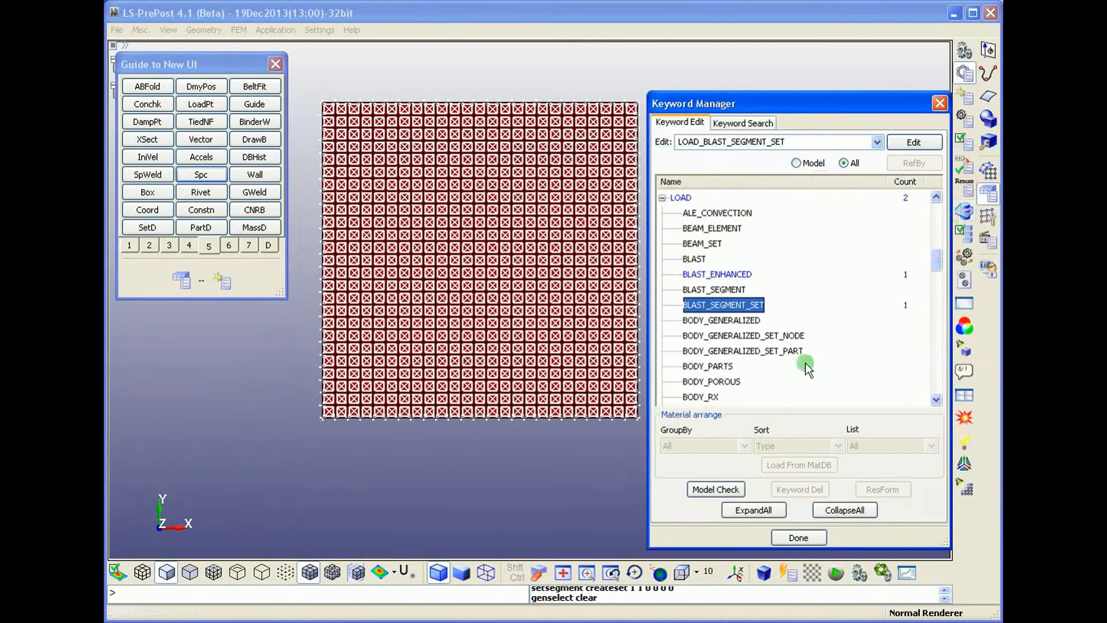
Collapse the LOAD keyword group and open the input form for TERMINATION under CONTROL.
left_click(662, 198)
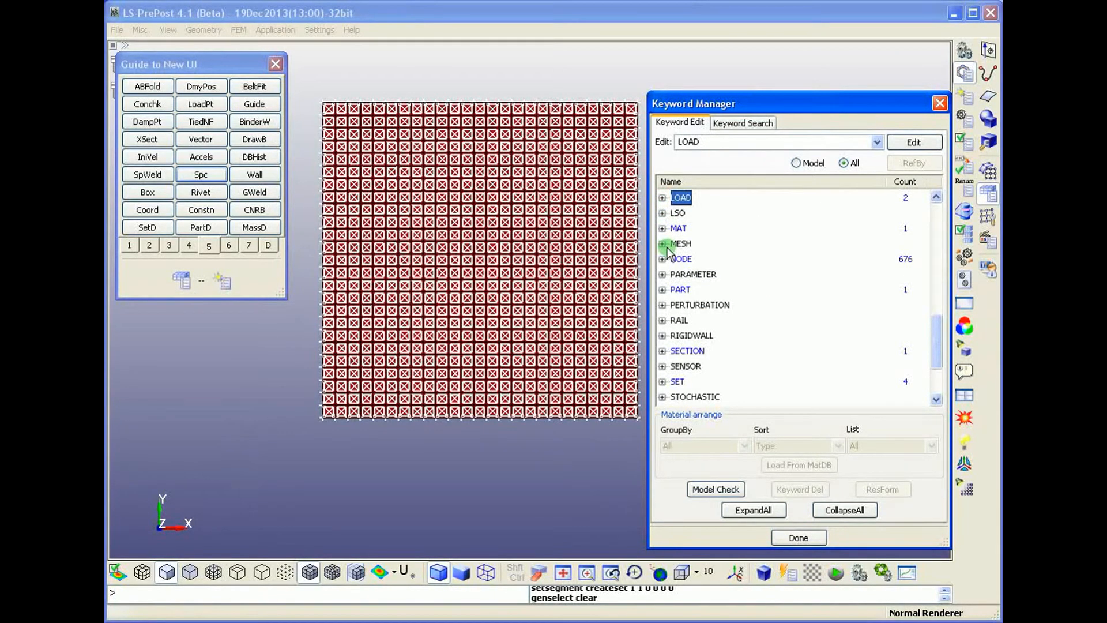
scroll(684, 360, "down", 2)
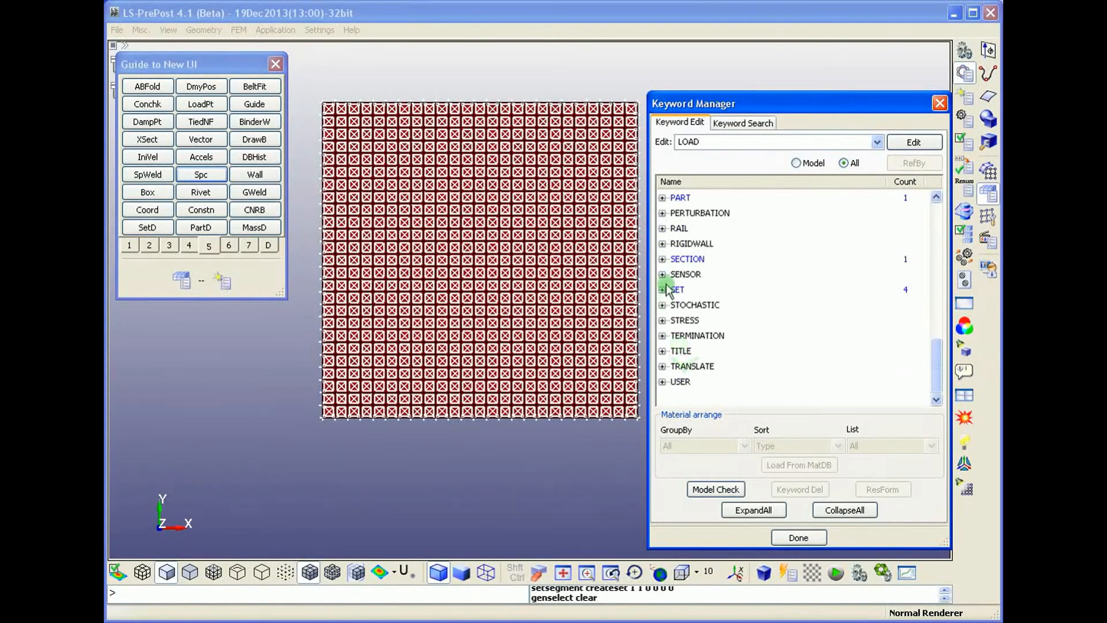
scroll(667, 263, "up", 4)
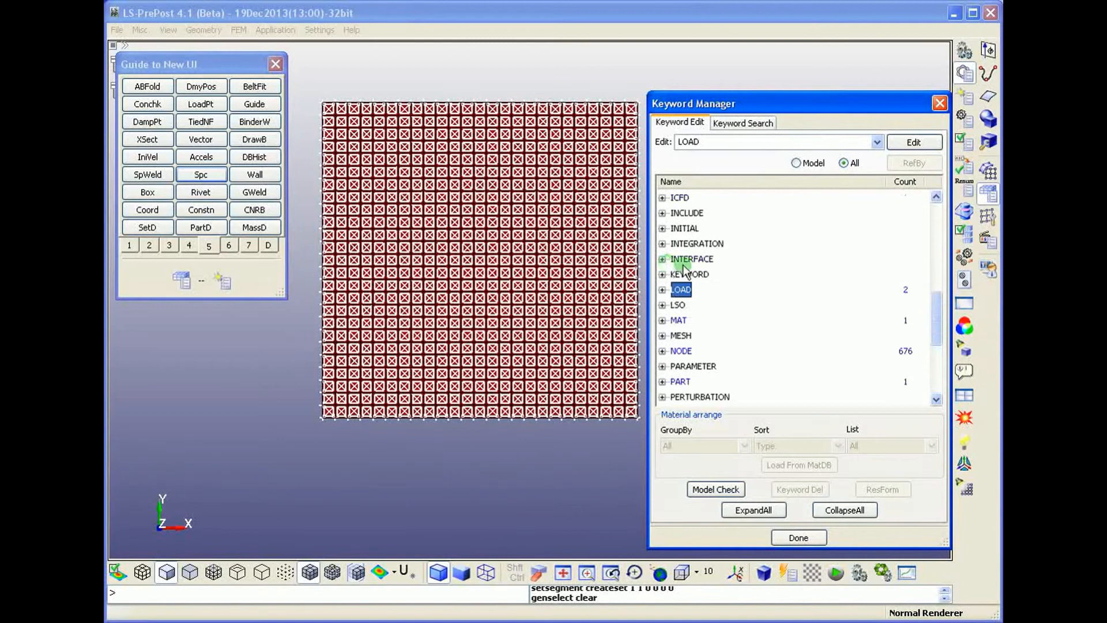
scroll(676, 254, "up", 2)
scroll(676, 257, "up", 6)
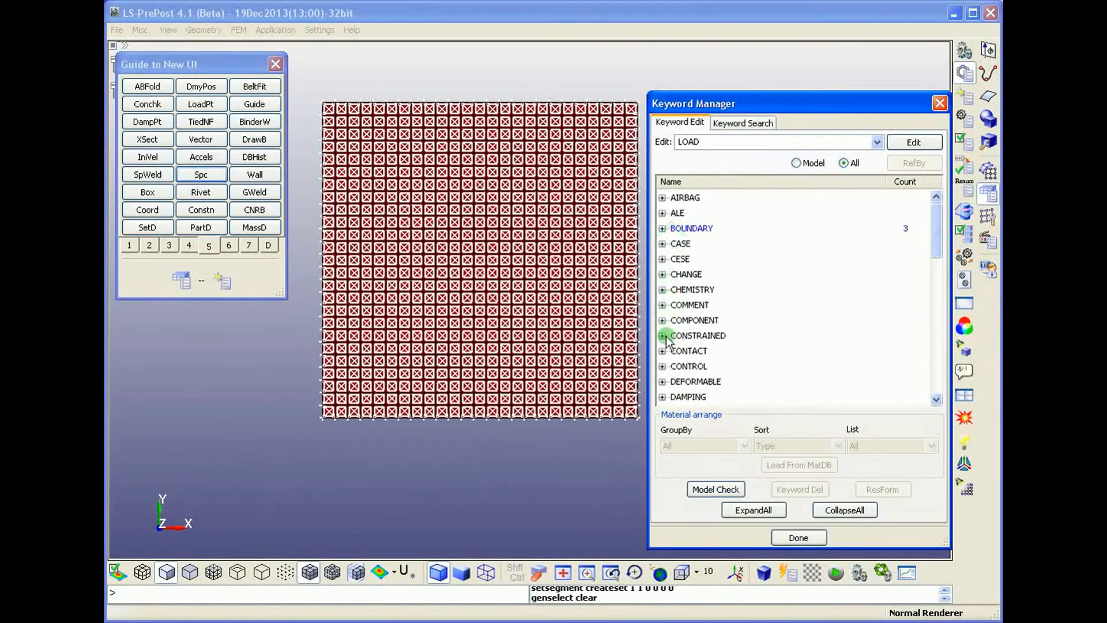
left_click(662, 366)
scroll(706, 358, "down", 18)
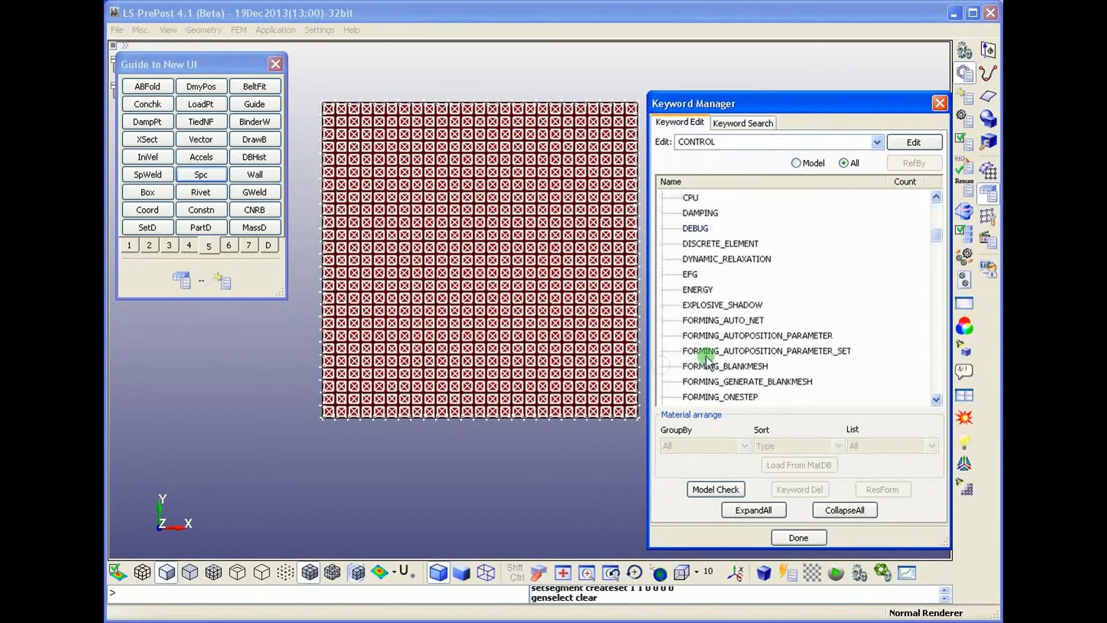
scroll(706, 354, "down", 8)
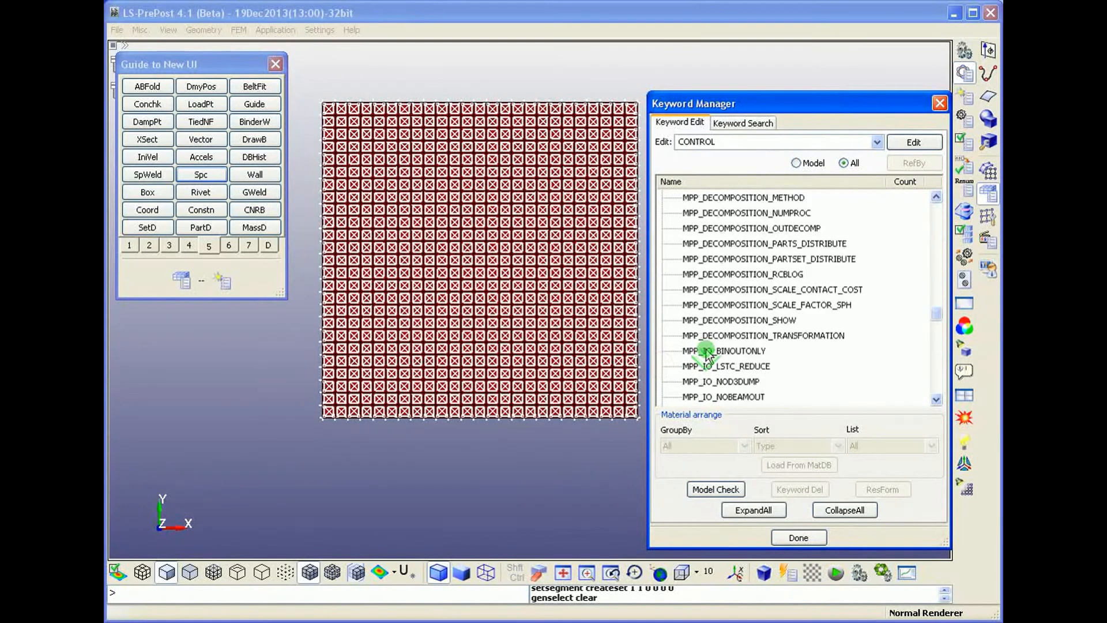
scroll(706, 354, "down", 10)
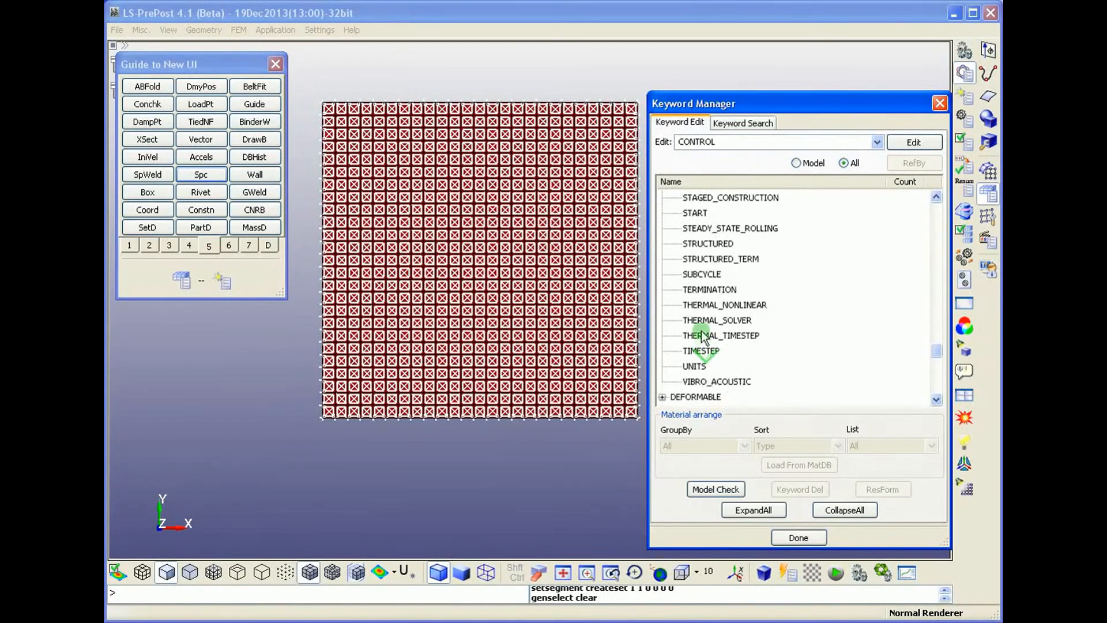
double_click(707, 290)
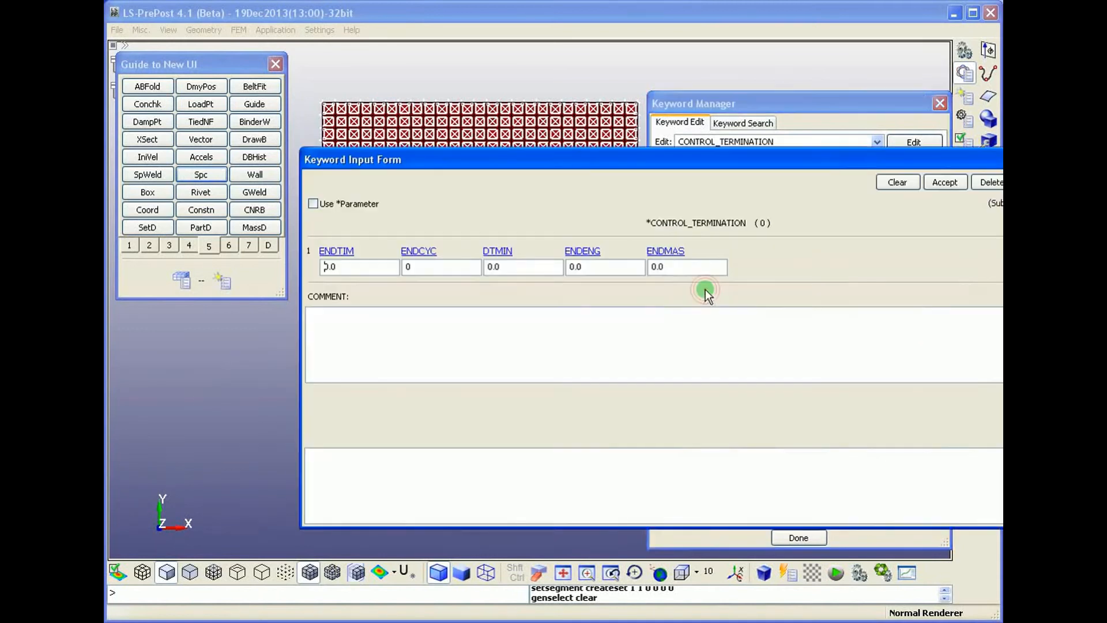
Set the termination time ENDTIM to 0.004, accept the termination card and close its form.
left_click(392, 267)
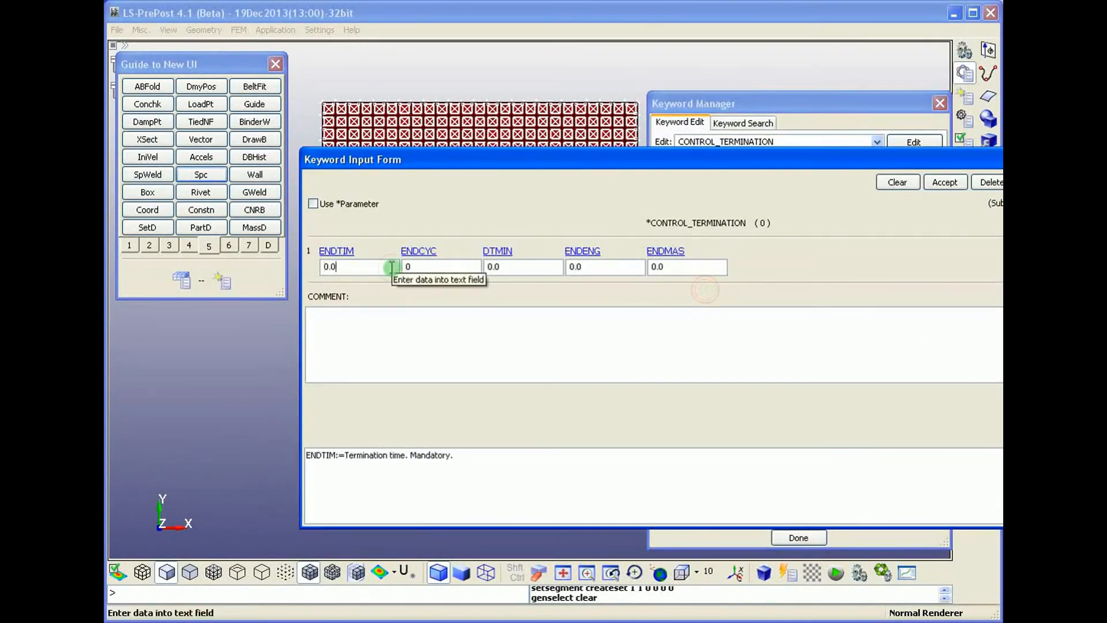
type("04")
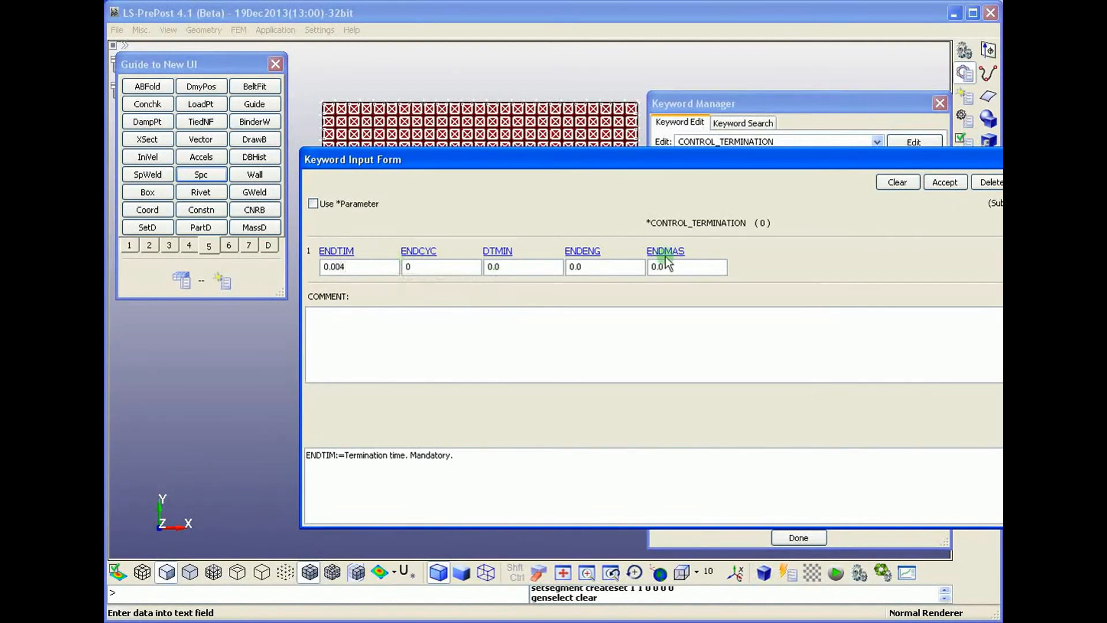
left_click(945, 182)
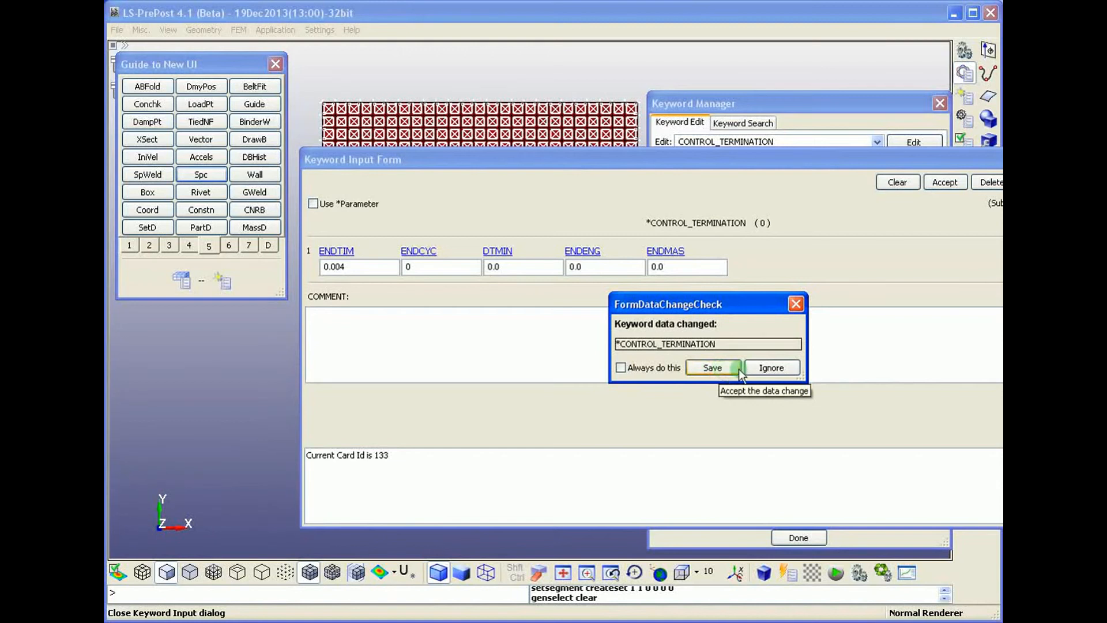
left_click(773, 369)
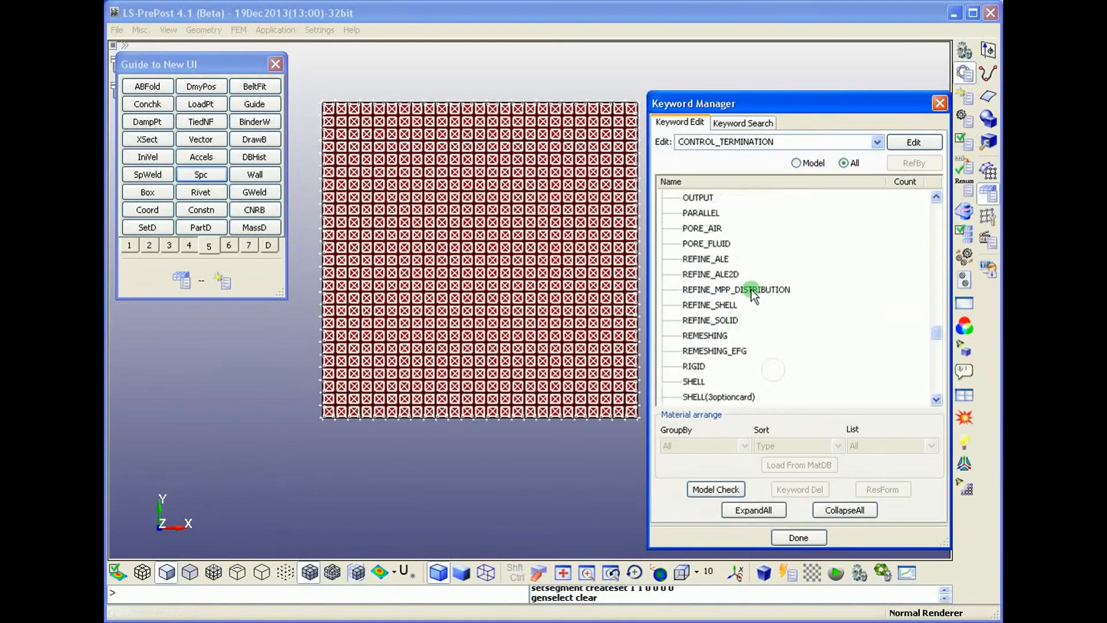
Collapse the CONTROL group and open the input form for ASCII_option under DATABASE.
scroll(735, 294, "up", 10)
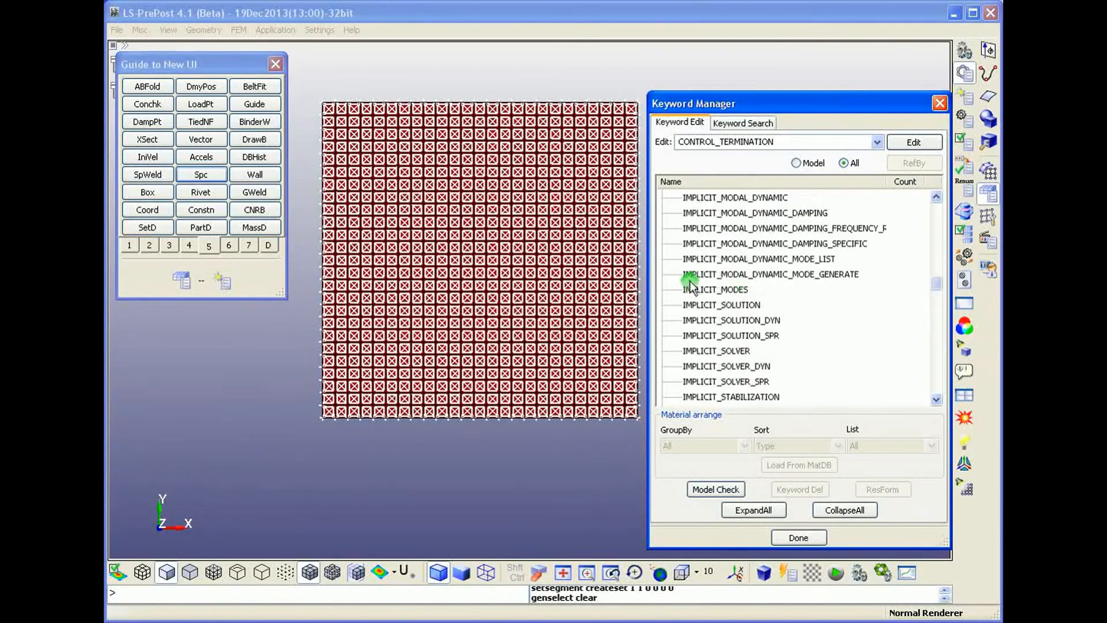
scroll(689, 284, "up", 15)
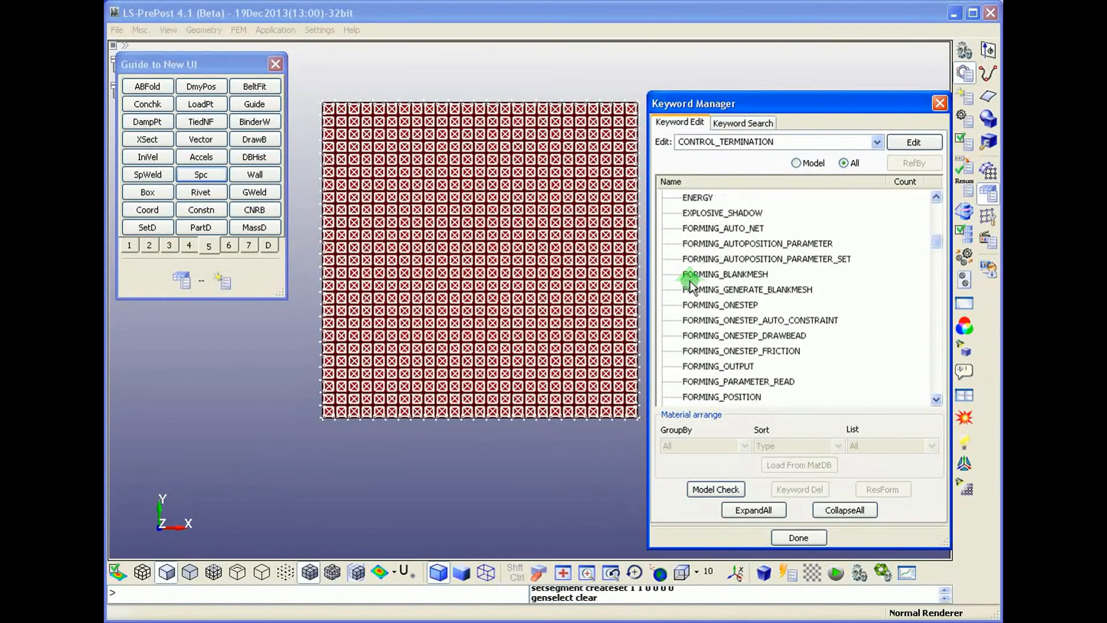
scroll(688, 281, "up", 5)
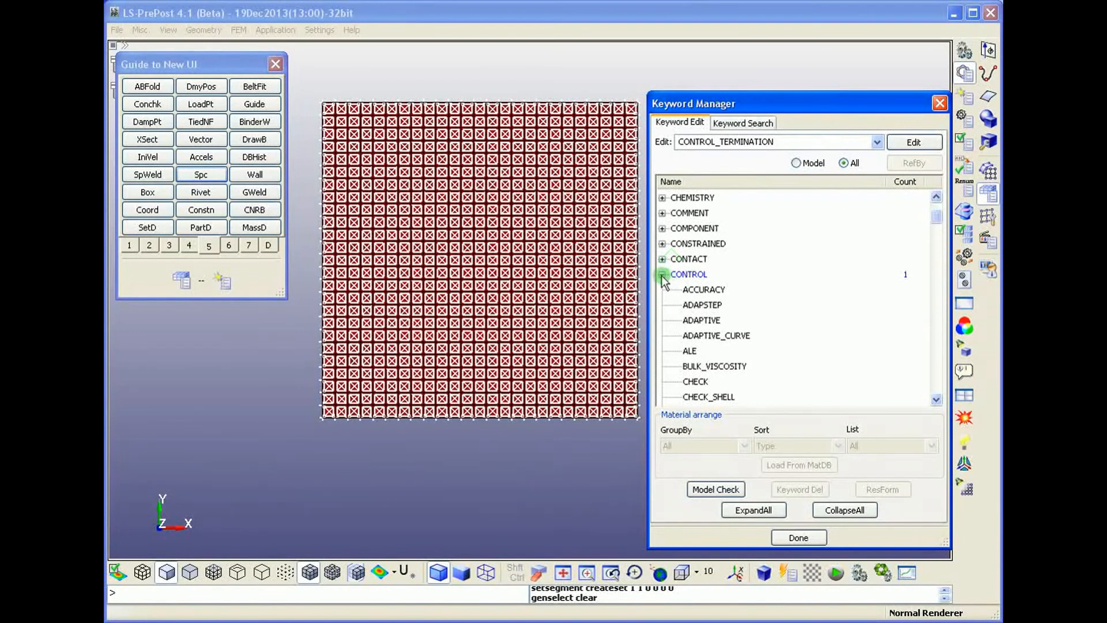
left_click(663, 275)
scroll(664, 268, "up", 2)
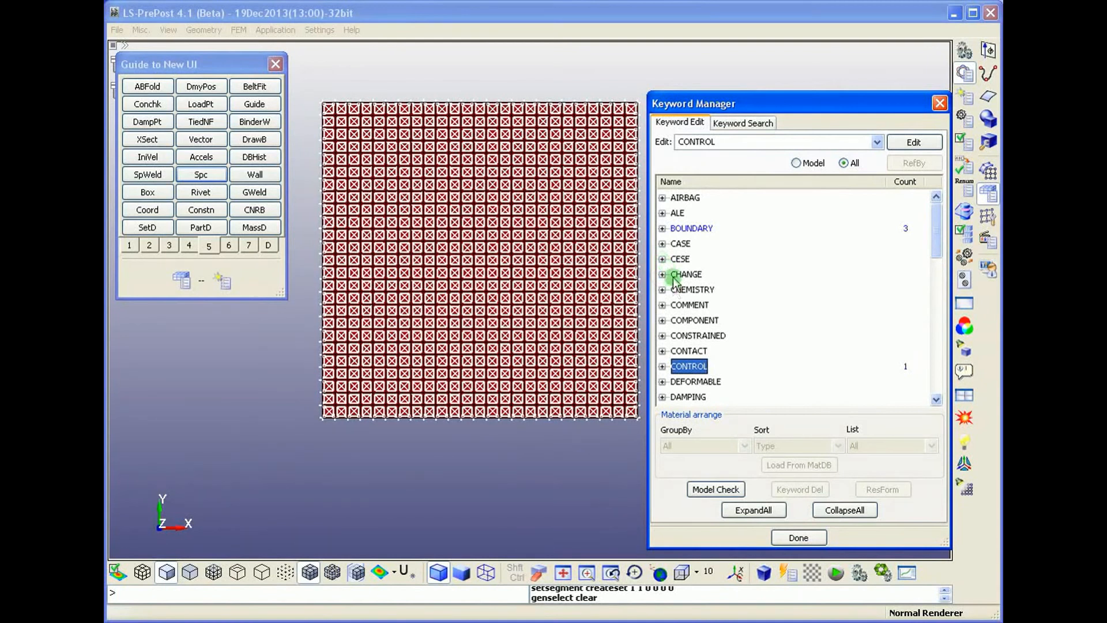
scroll(671, 359, "down", 2)
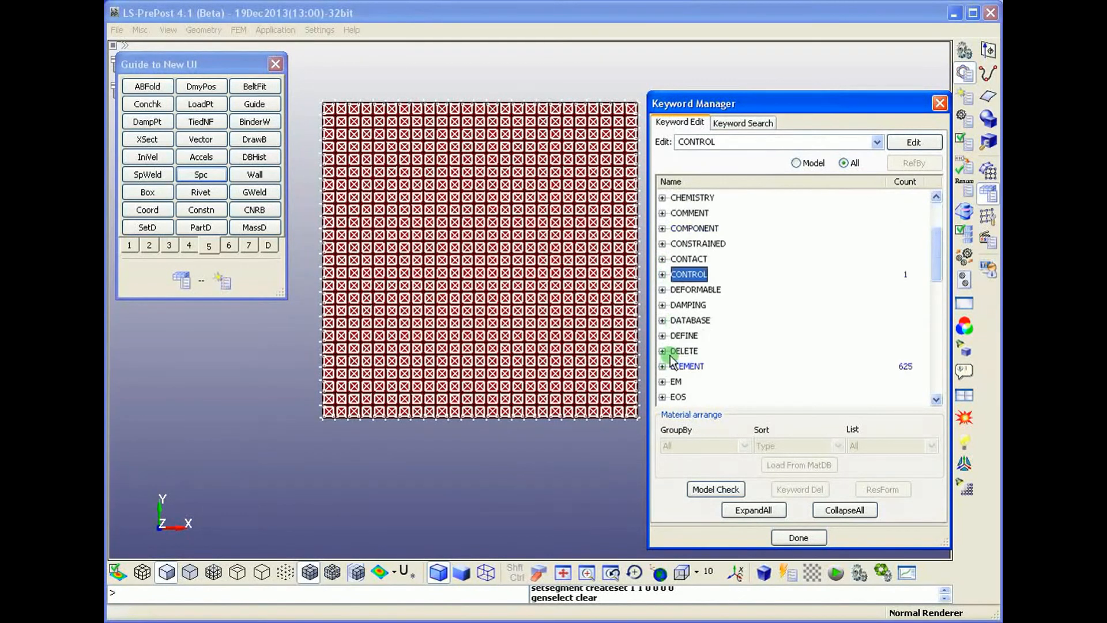
left_click(662, 320)
left_click(690, 321)
scroll(724, 343, "down", 2)
left_click(712, 244)
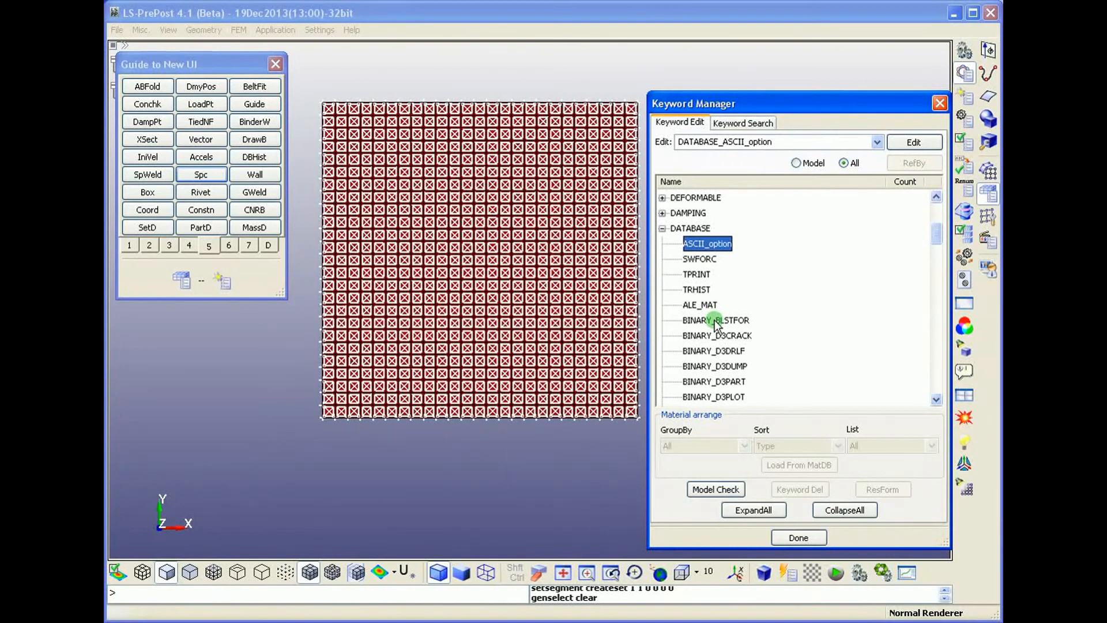
double_click(709, 247)
Apply a default DT of 0.001 to the ASCII outputs, then enable and accept SPCFORC and close the form.
left_click(640, 253)
type("0.001")
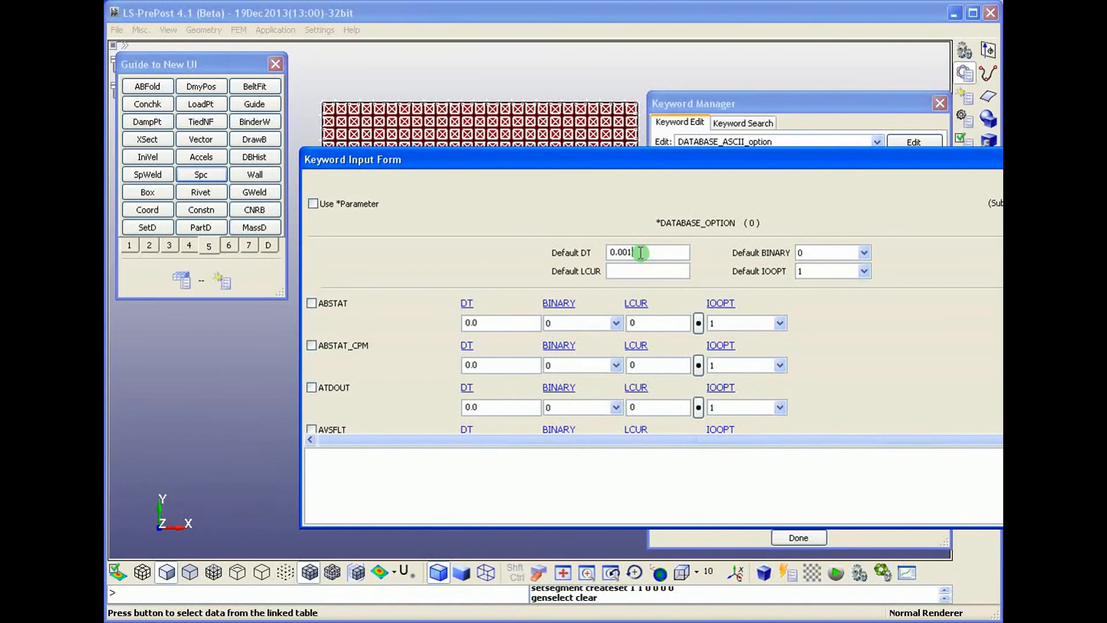
key("Return")
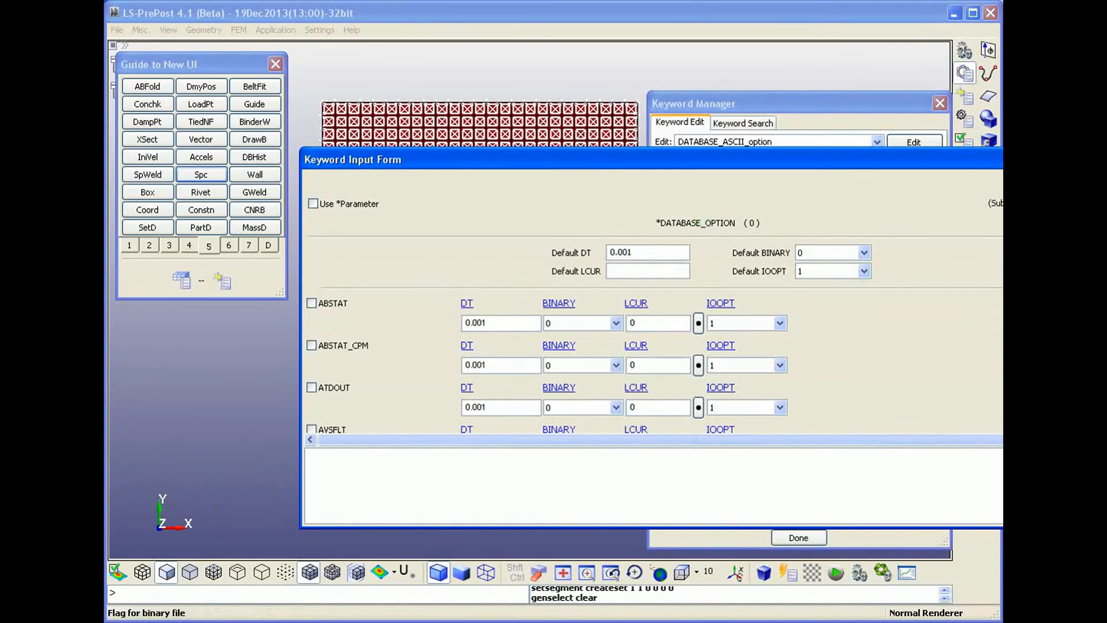
scroll(626, 334, "down", 15)
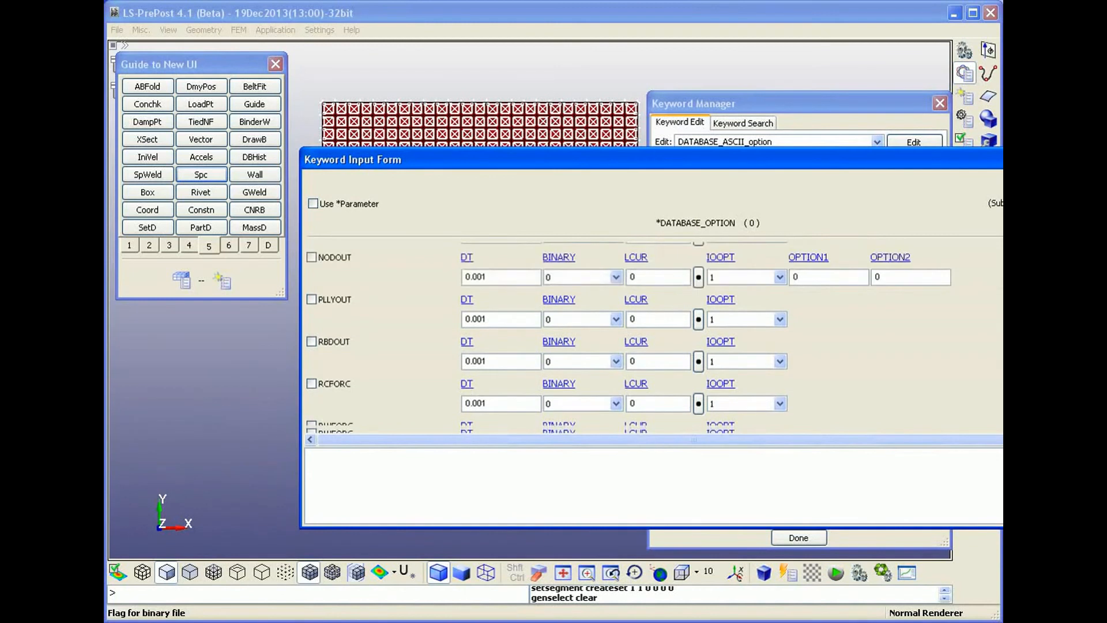
scroll(626, 334, "down", 1)
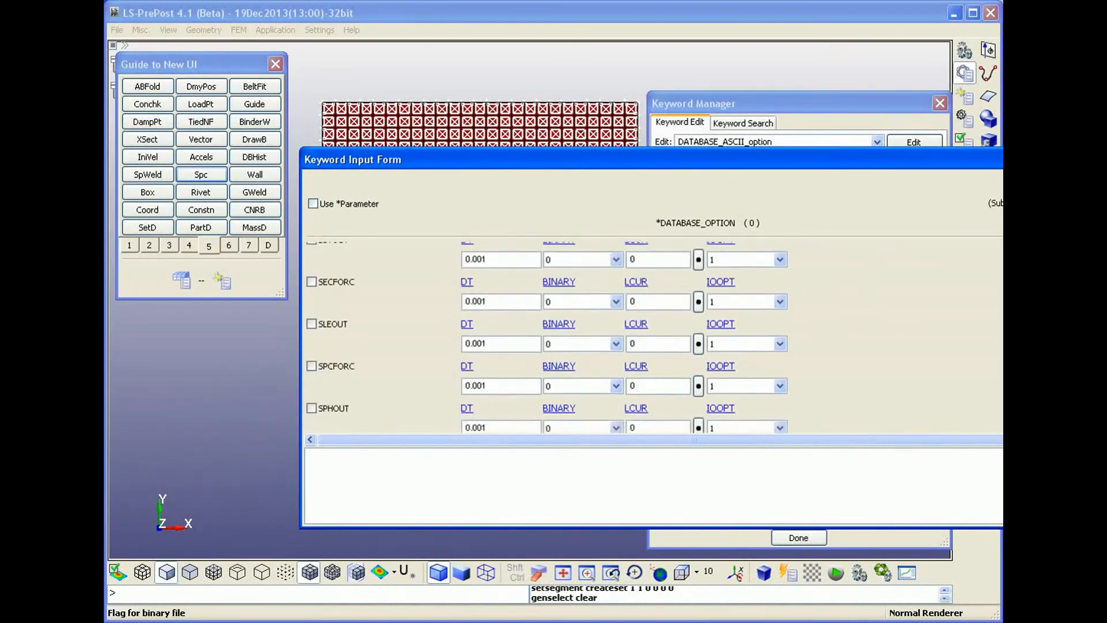
left_click(312, 365)
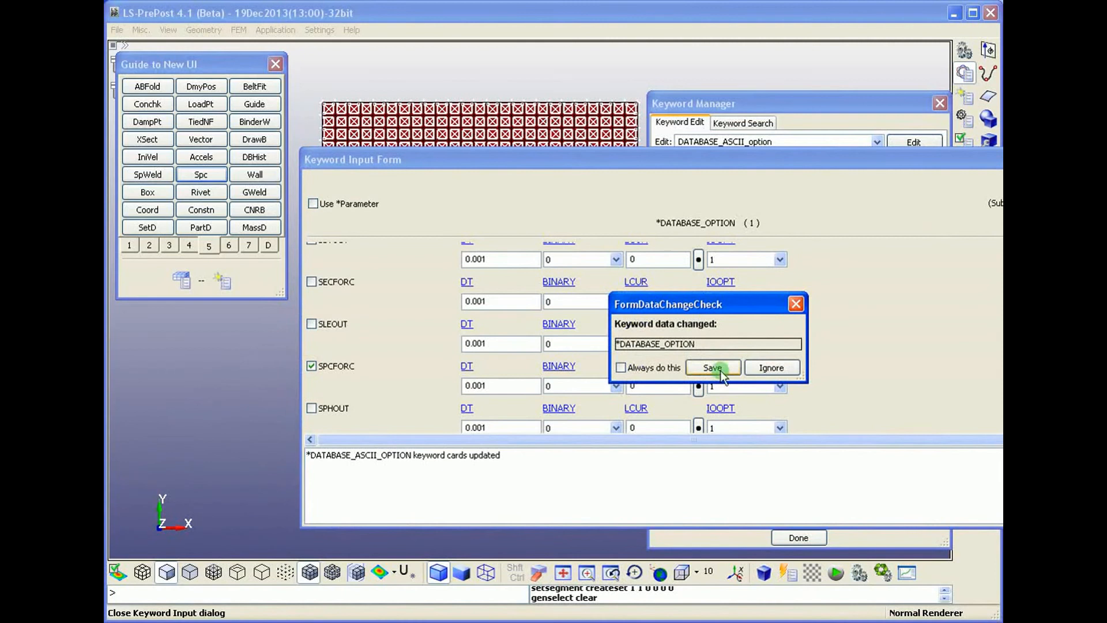
left_click(749, 369)
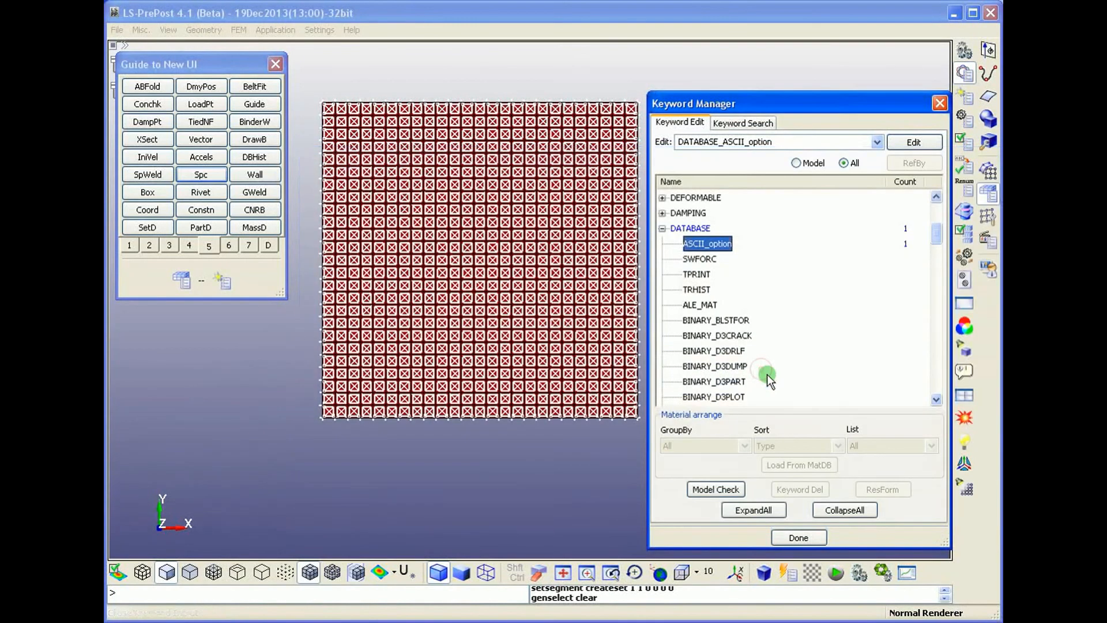
Add a BINARY_BLSTFOR database card with output interval DT 2e-6, accept it and close its form.
double_click(713, 320)
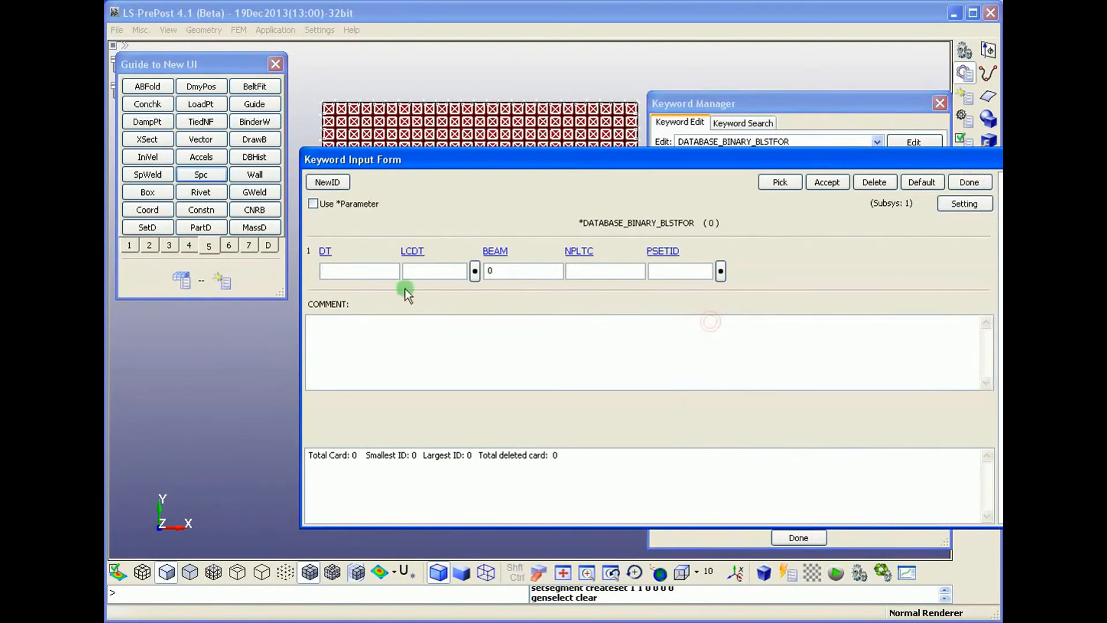
left_click(350, 273)
type("2e-6")
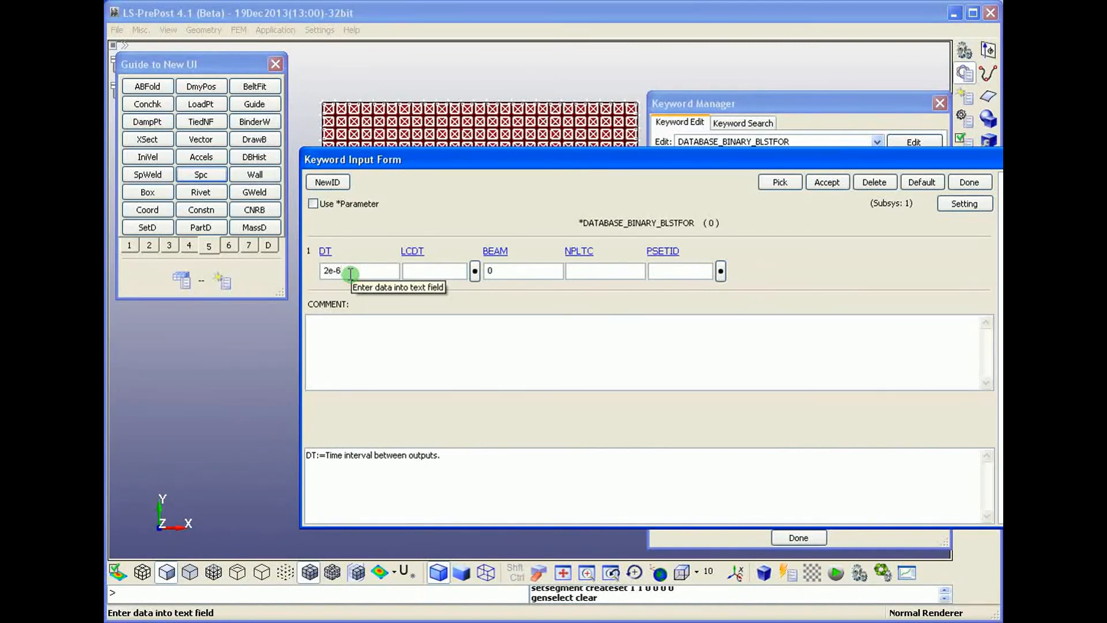
left_click(828, 186)
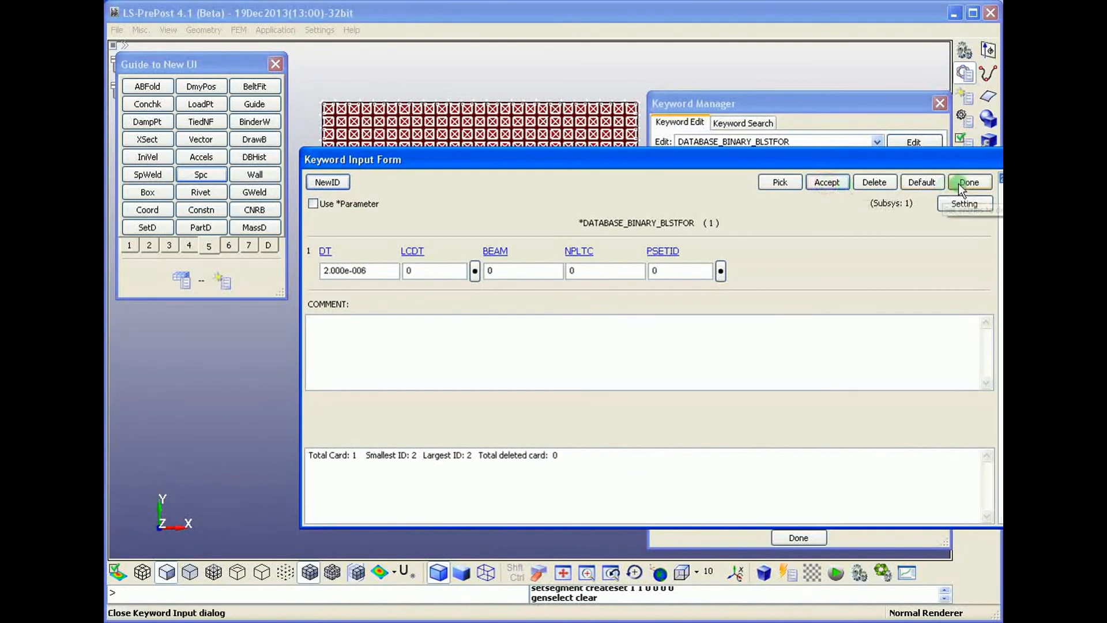
left_click(958, 183)
Add a BINARY_D3PLOT database card with NPLTC set to 100, accept it and close its form.
double_click(724, 398)
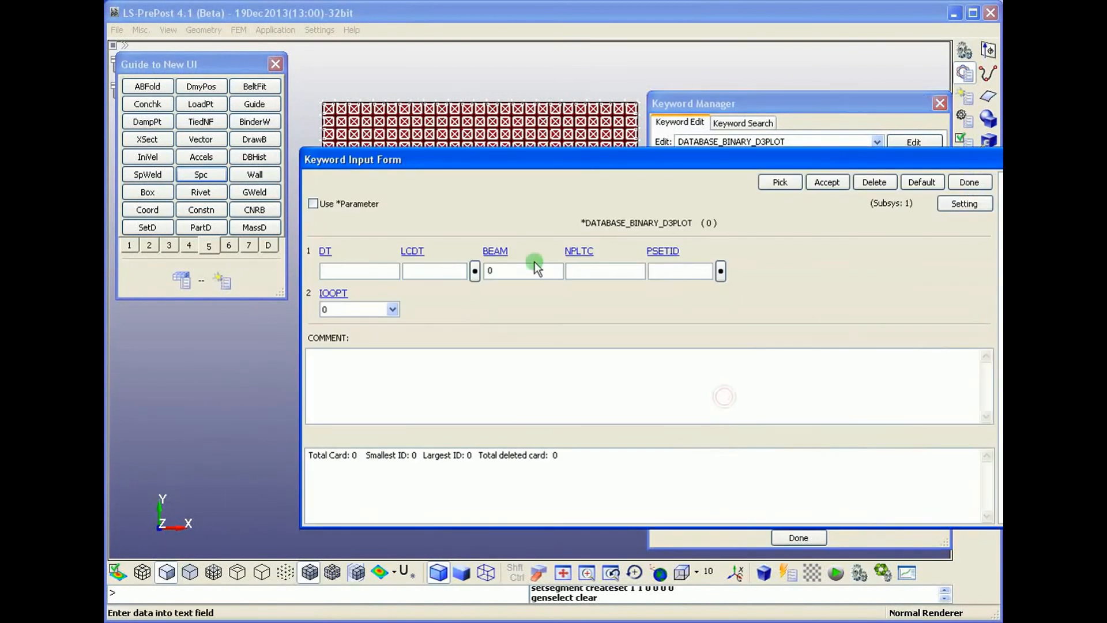
left_click(578, 268)
type("100")
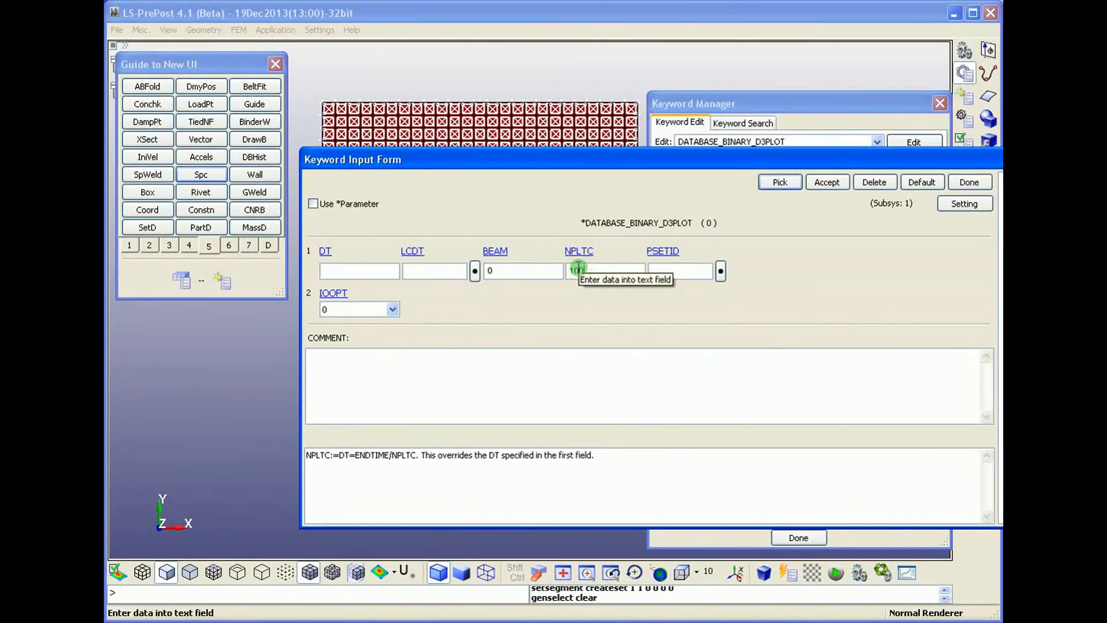
left_click(818, 181)
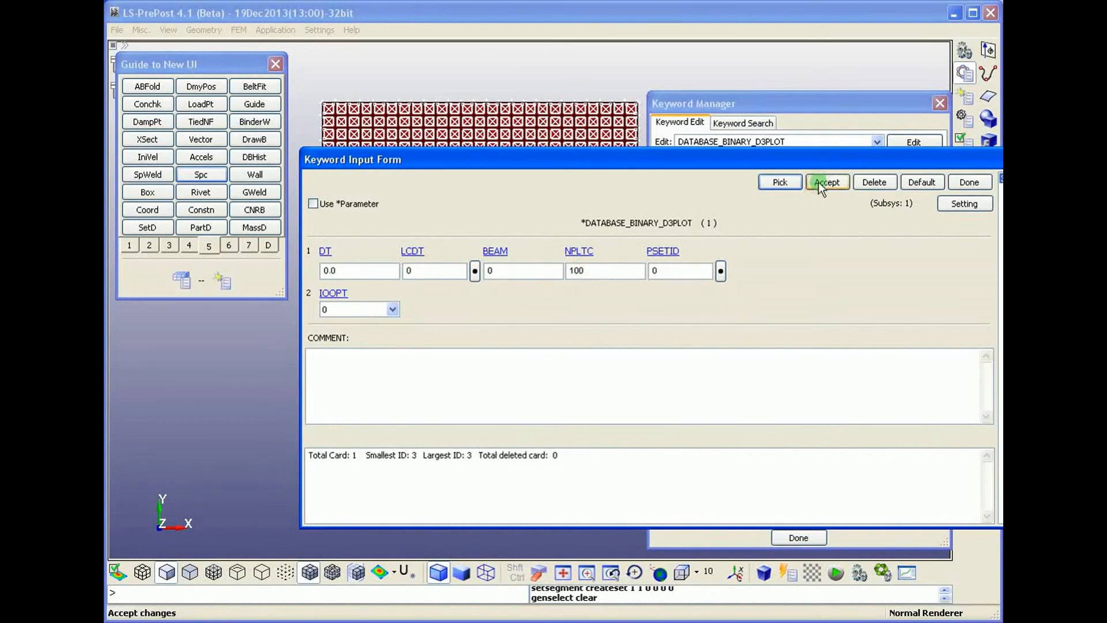
left_click(964, 182)
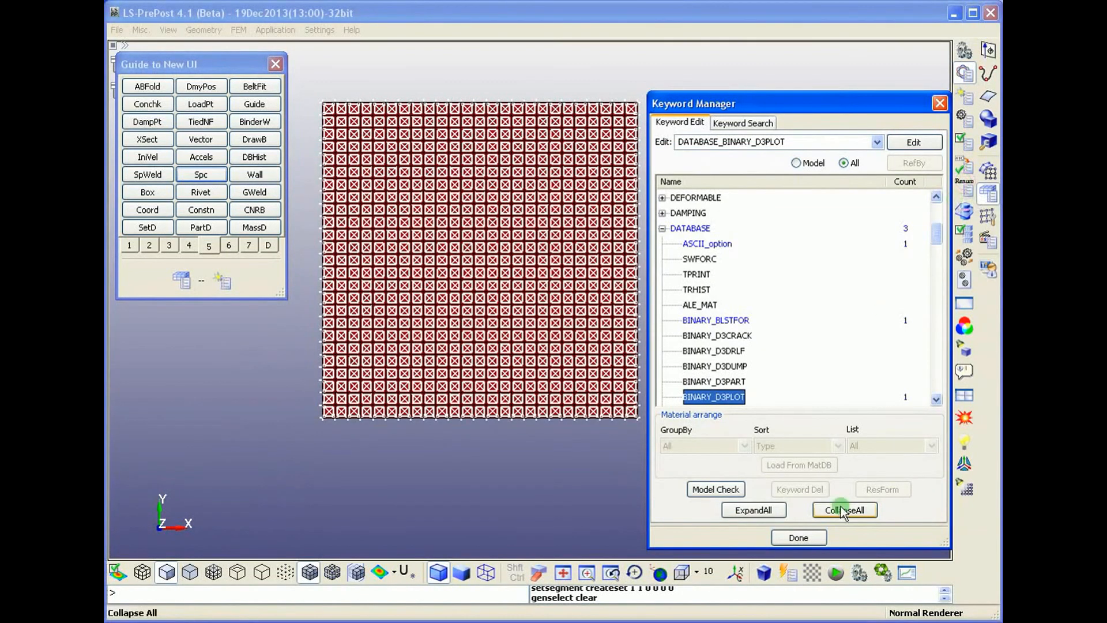
Close the Keyword Manager and the Guide to New UI window.
left_click(810, 542)
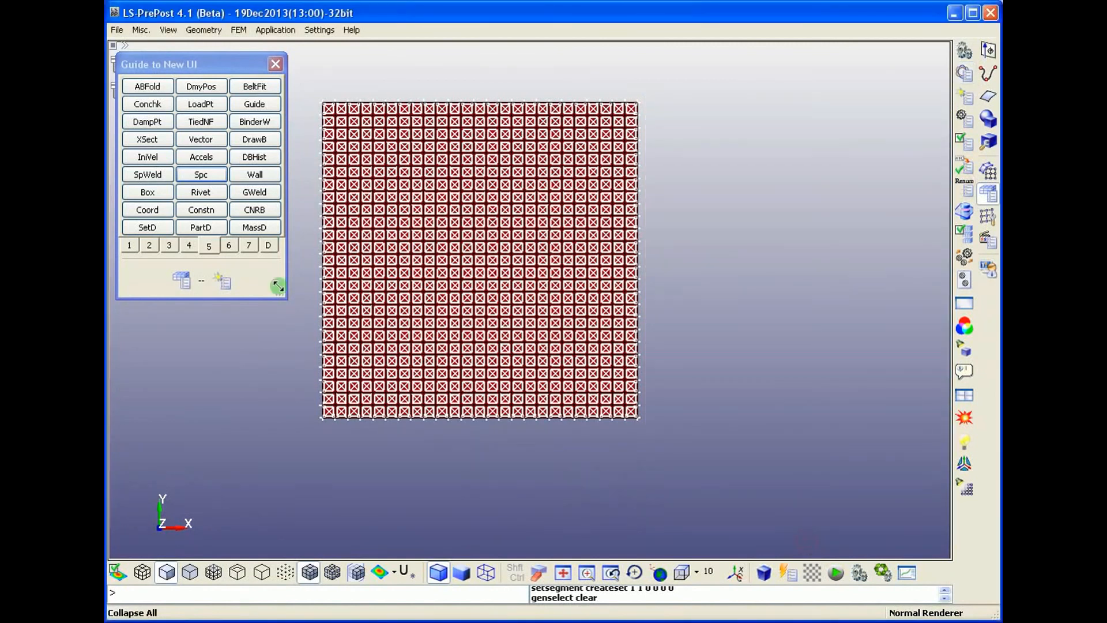
left_click(276, 64)
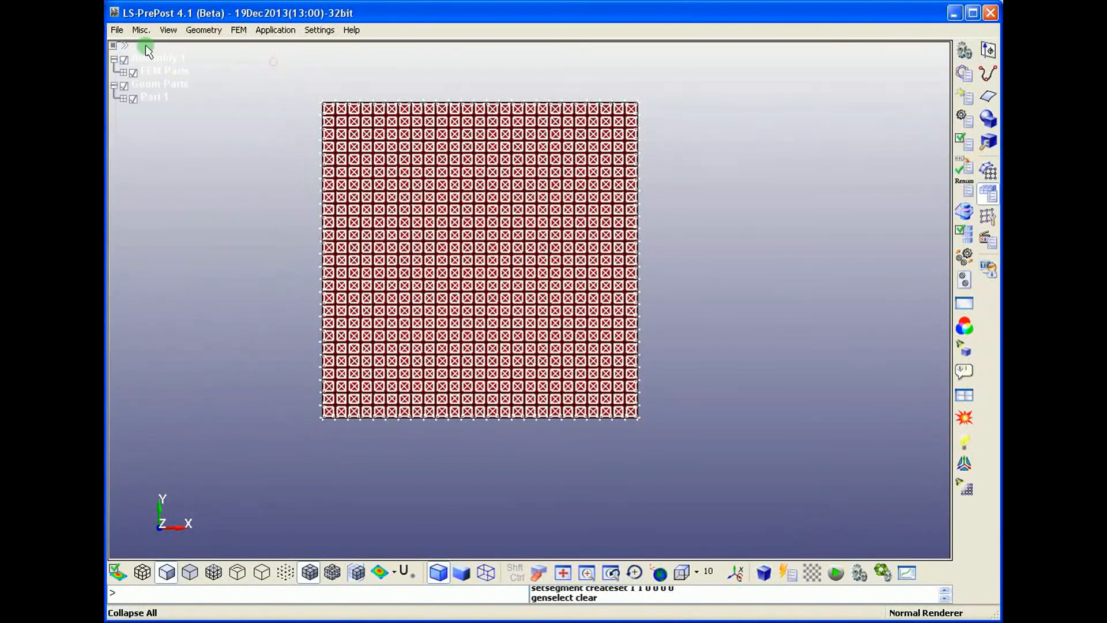
Start saving the model as a new keyword file and create and open a folder named Conwep on the Desktop as its location.
left_click(117, 30)
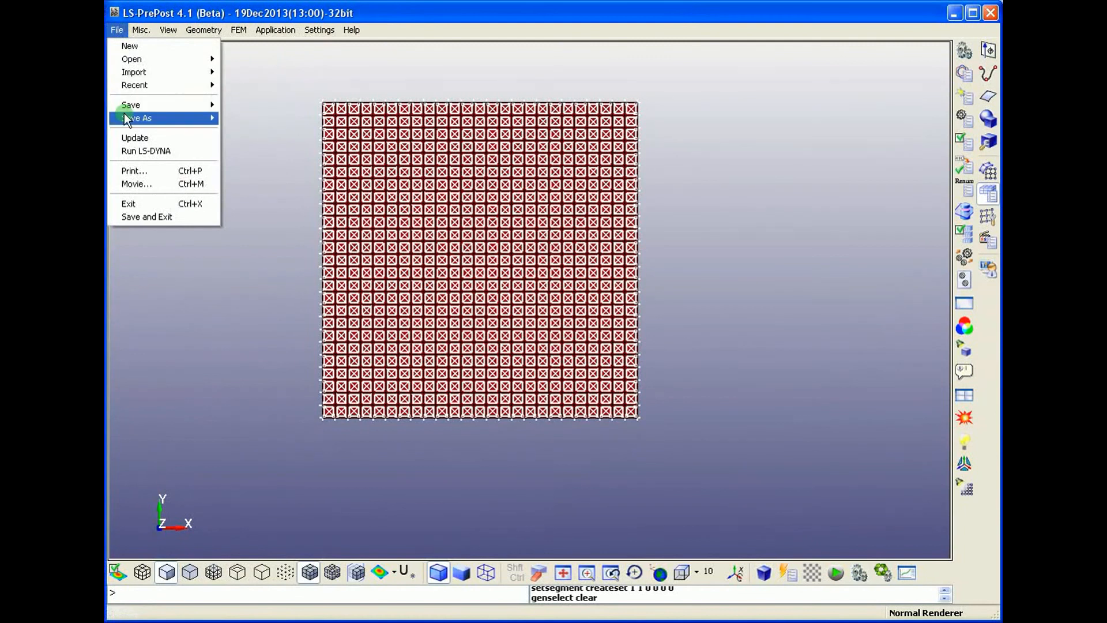
mouse_move(126, 116)
left_click(244, 114)
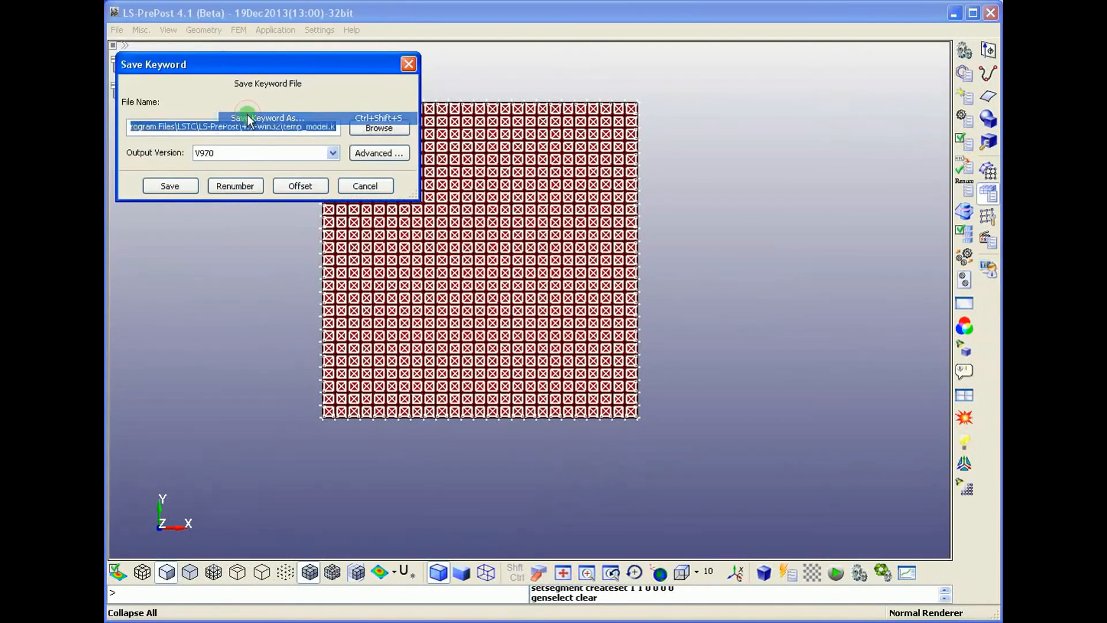
left_click(390, 129)
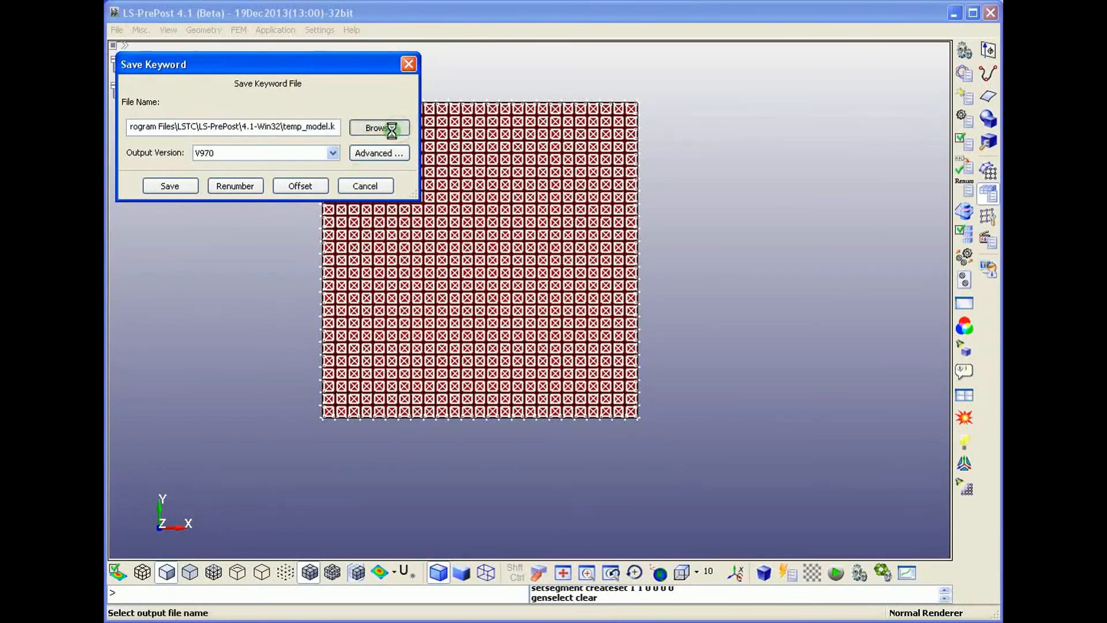
left_click(167, 206)
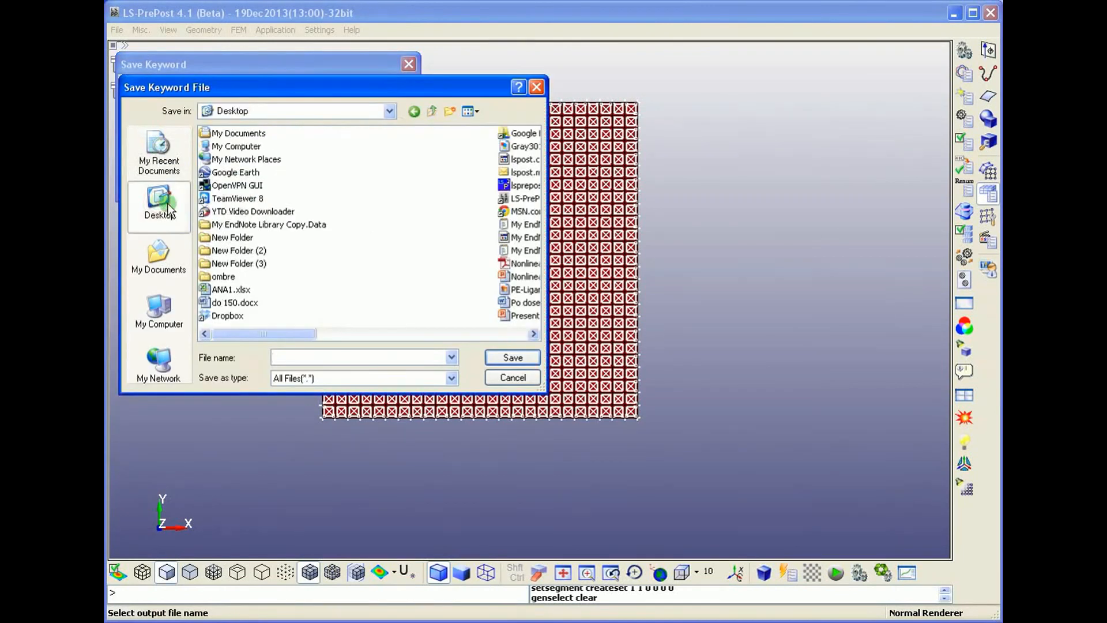
left_click(449, 113)
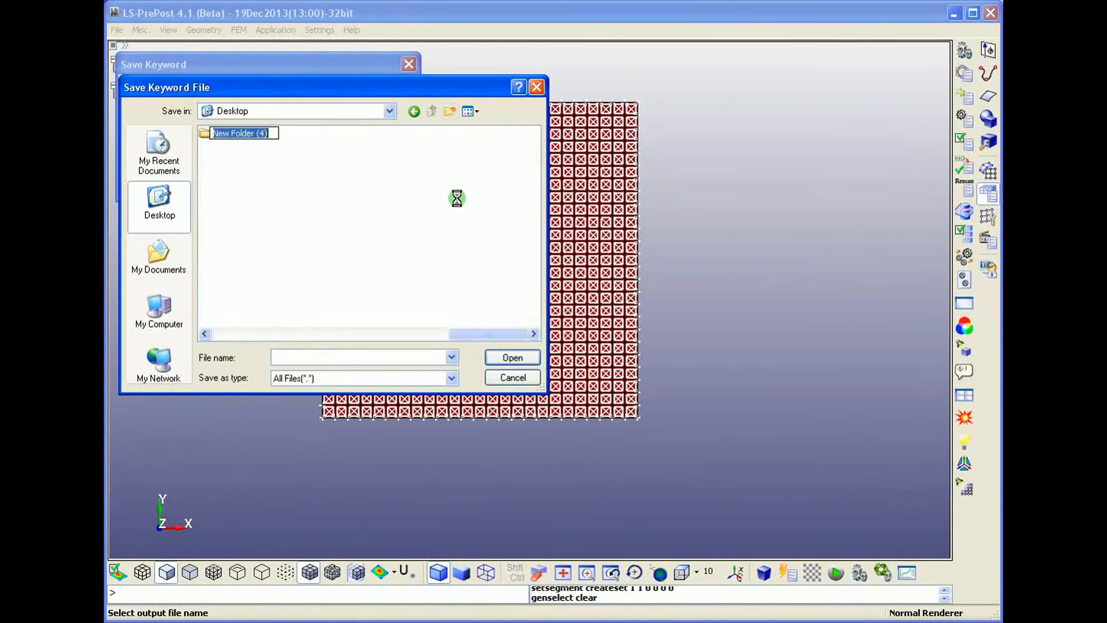
type("Co")
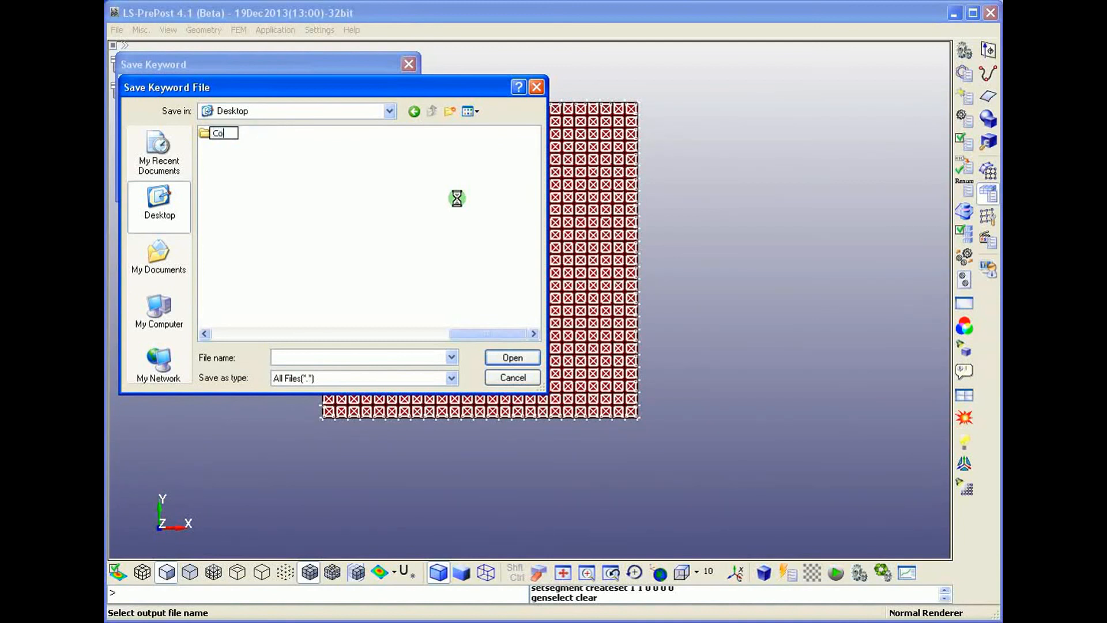
type("nwep")
key("Return")
key("Return")
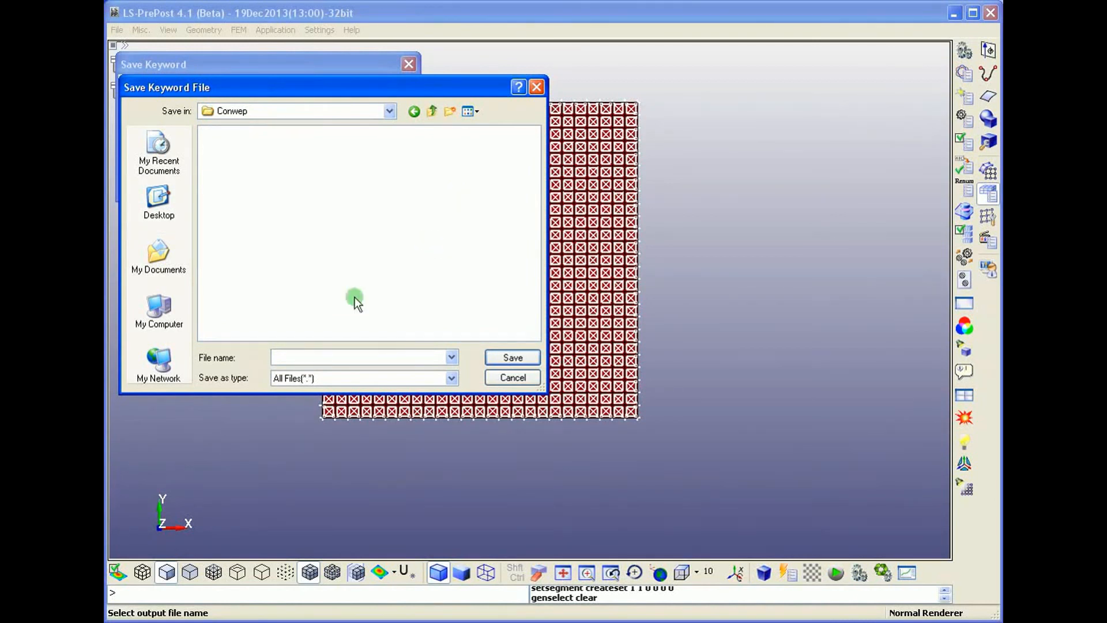
Name the keyword file Conwep.k in the Conwep folder and accept the path.
left_click(341, 356)
type("Con")
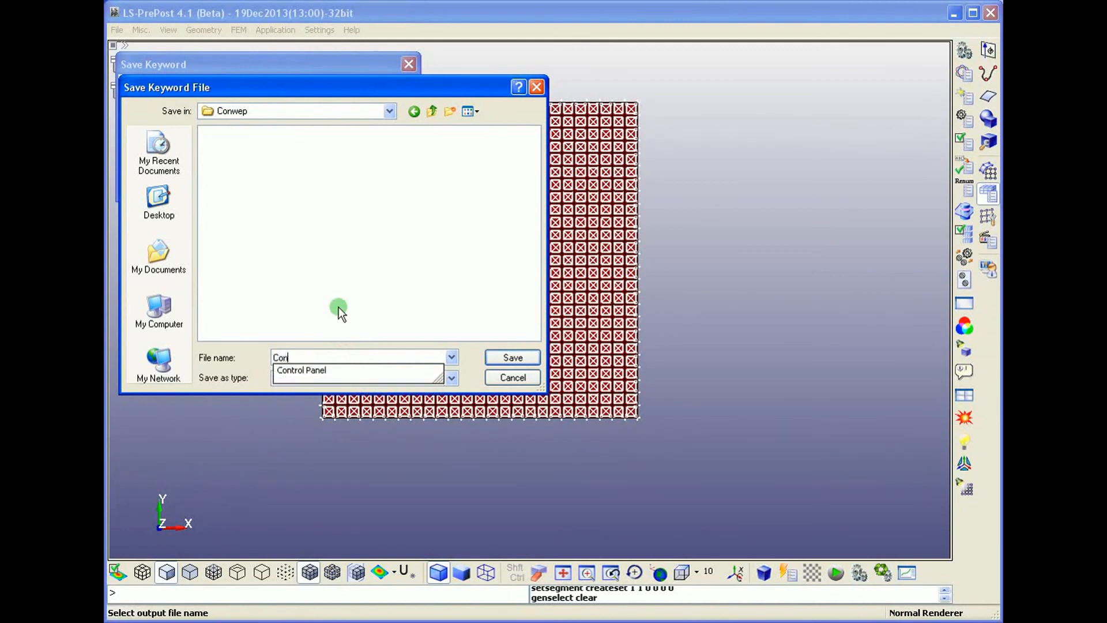
type("wep")
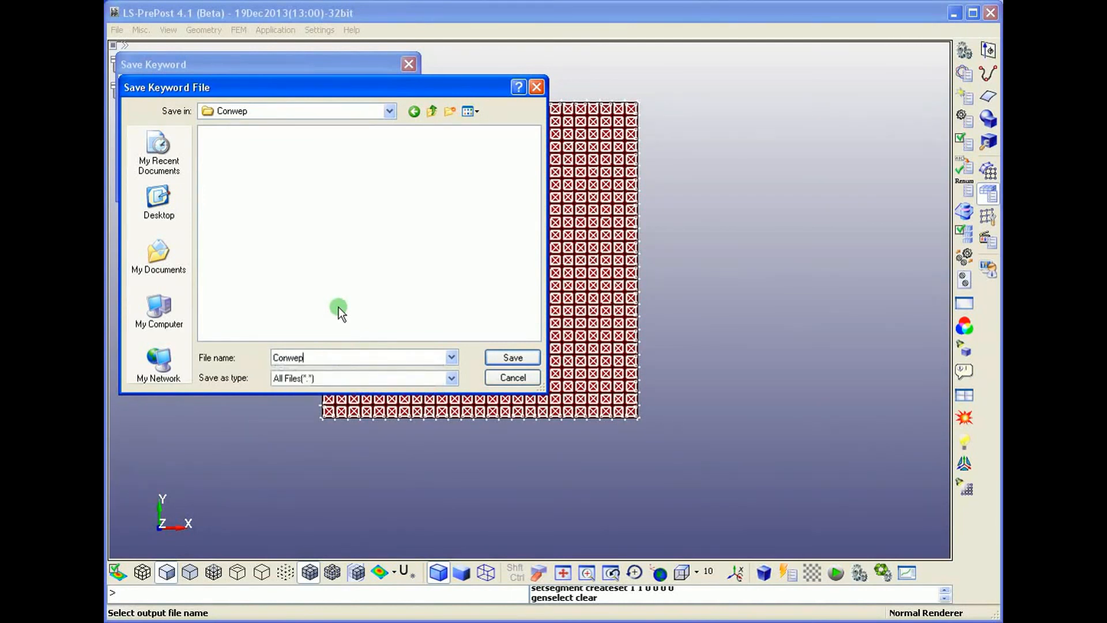
type(".k")
key("Return")
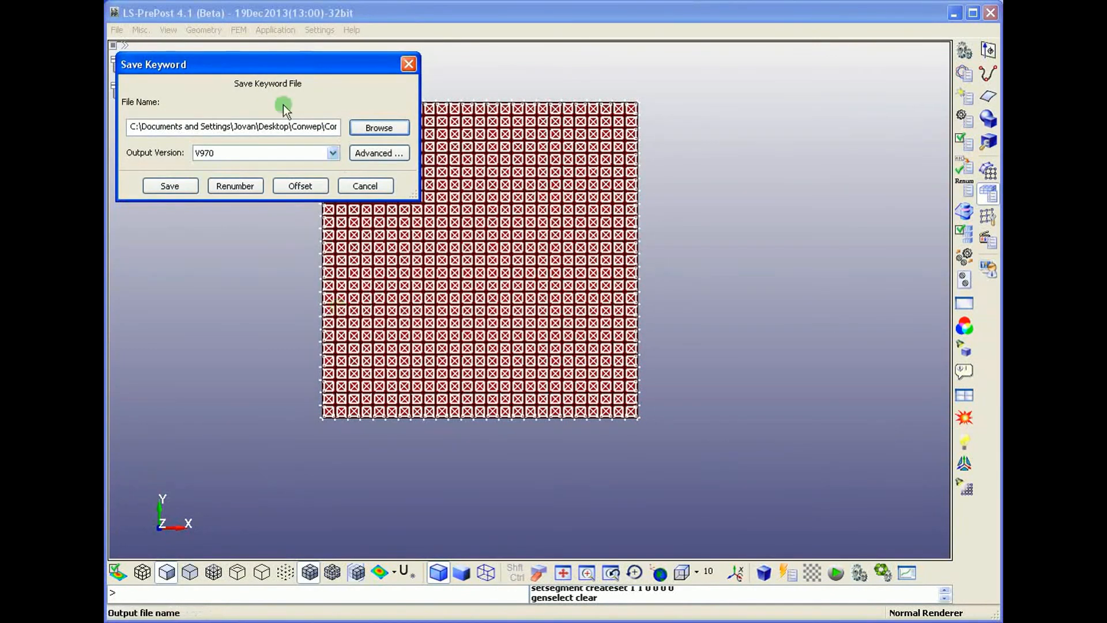
Set the keyword file's output version to V971_R7 and save the file.
left_click(261, 155)
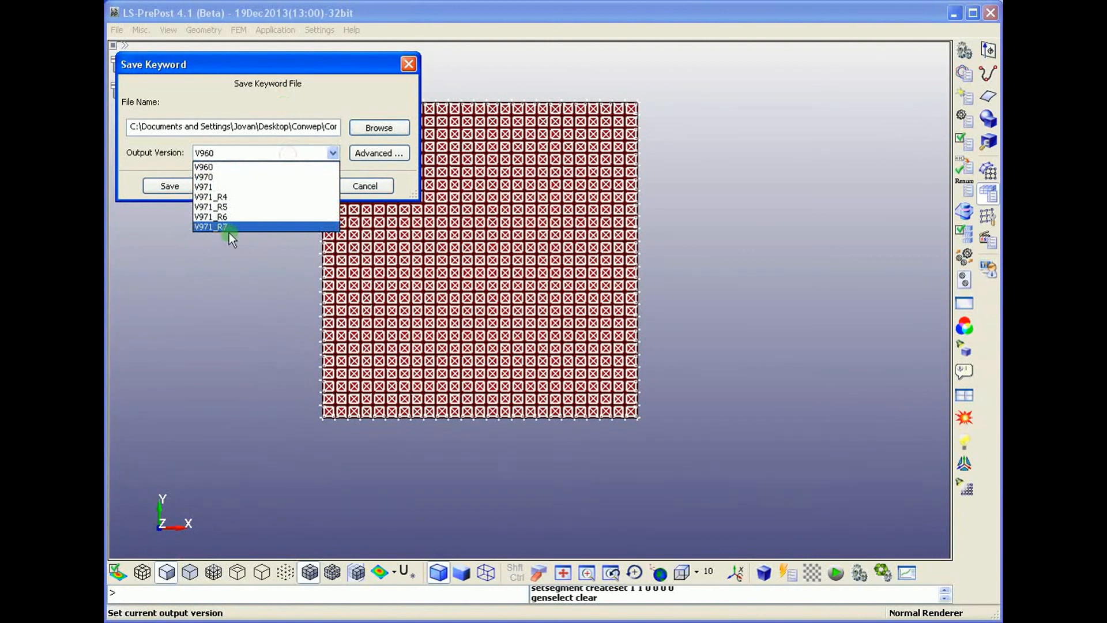
left_click(228, 228)
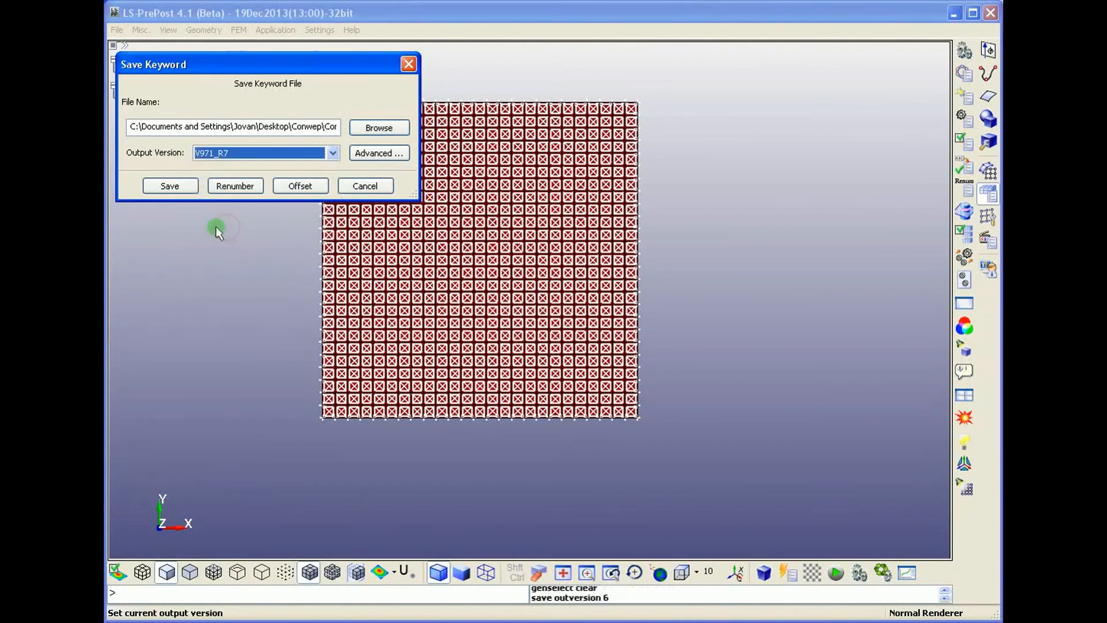
left_click(171, 186)
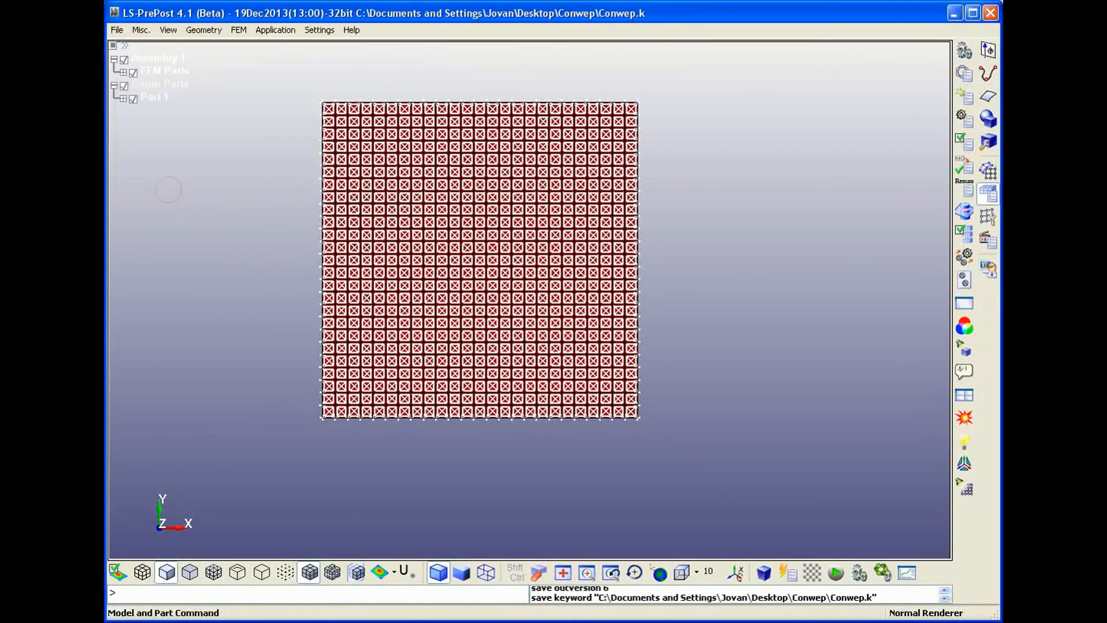